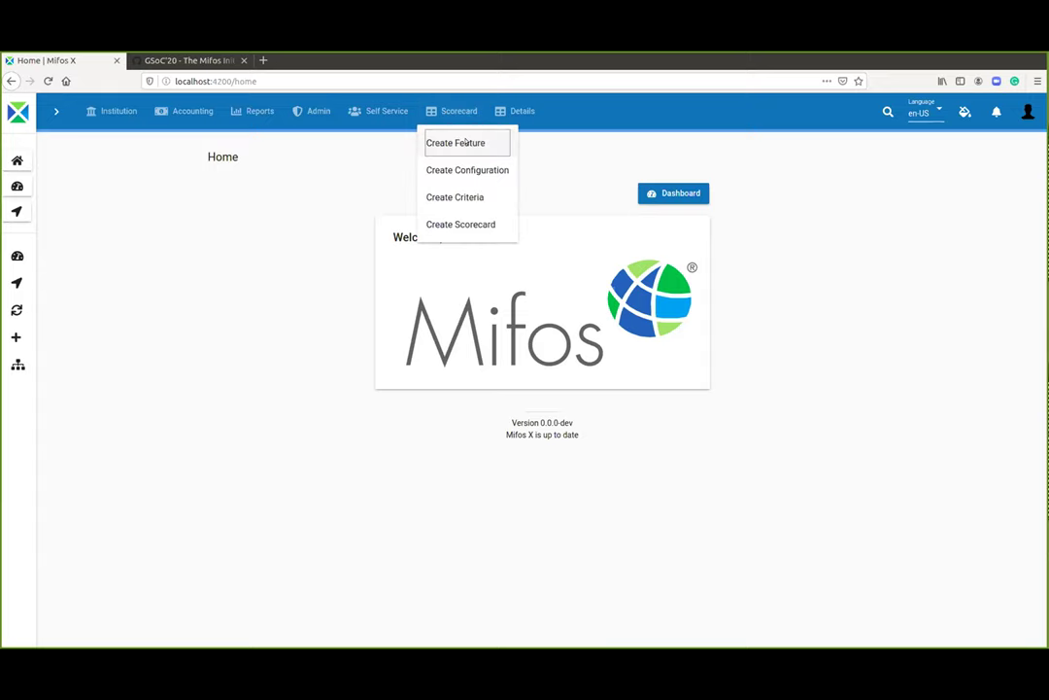
- Open the feature creation form, start a name with "Ag", and view the existing Age feature's details instead
{"action": "key", "text": "Return"}
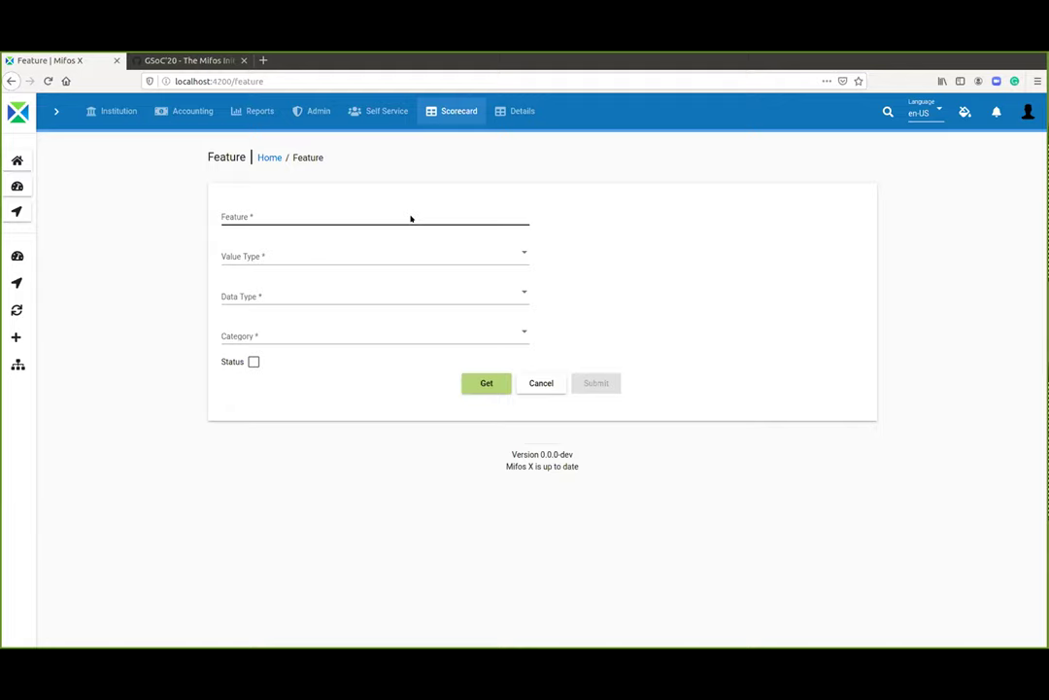
{"action": "left_click", "coordinate": [410, 219]}
{"action": "type", "text": "Ag"}
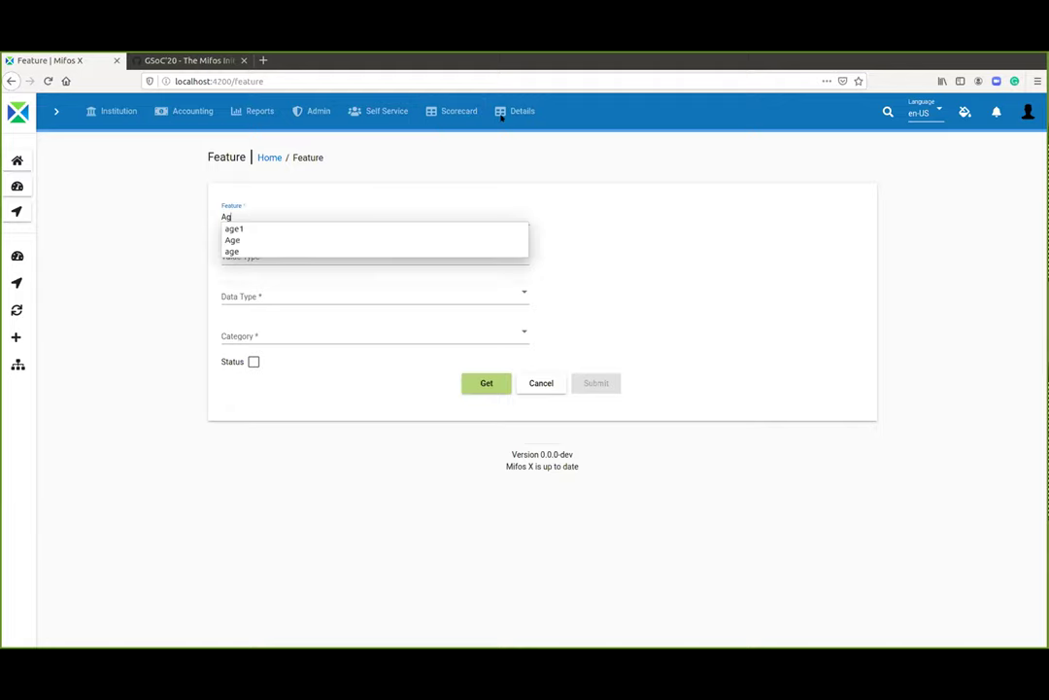
{"action": "left_click", "coordinate": [505, 115]}
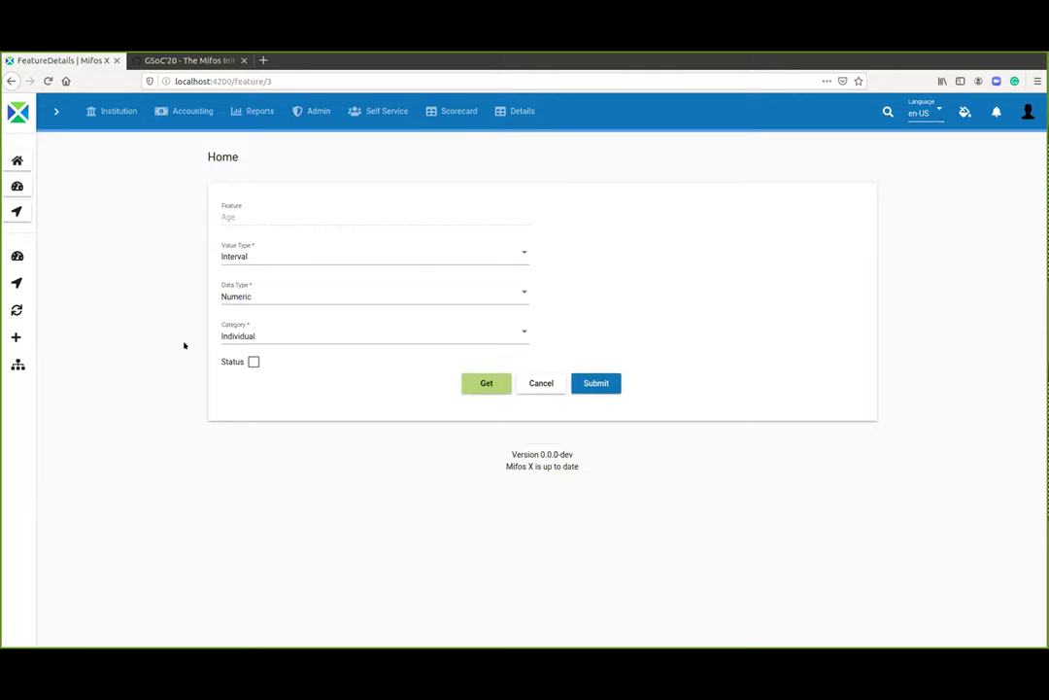
- Open the blank configuration form and view the saved configuration of the Age feature from the configuration details
{"action": "left_click", "coordinate": [437, 111]}
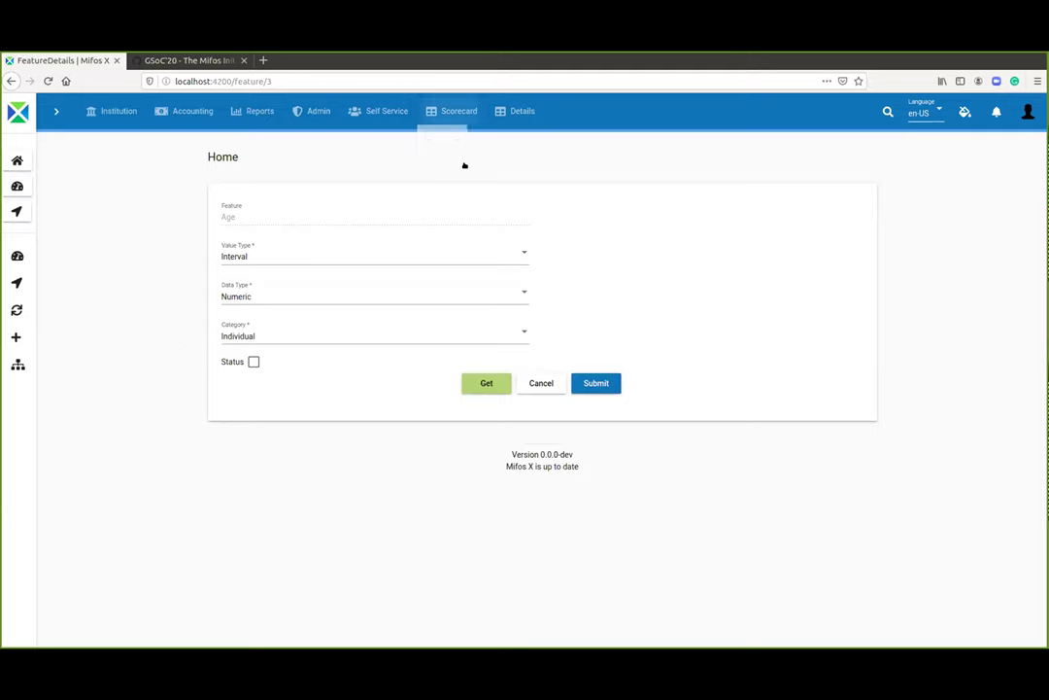
{"action": "left_click", "coordinate": [463, 167]}
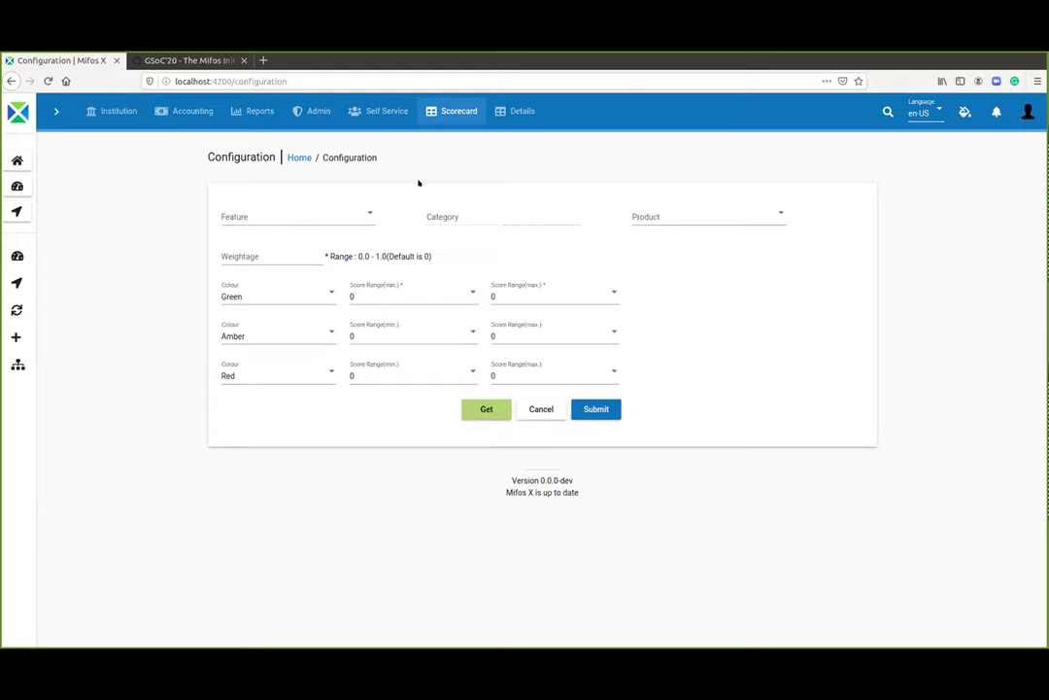
{"action": "left_click", "coordinate": [515, 110]}
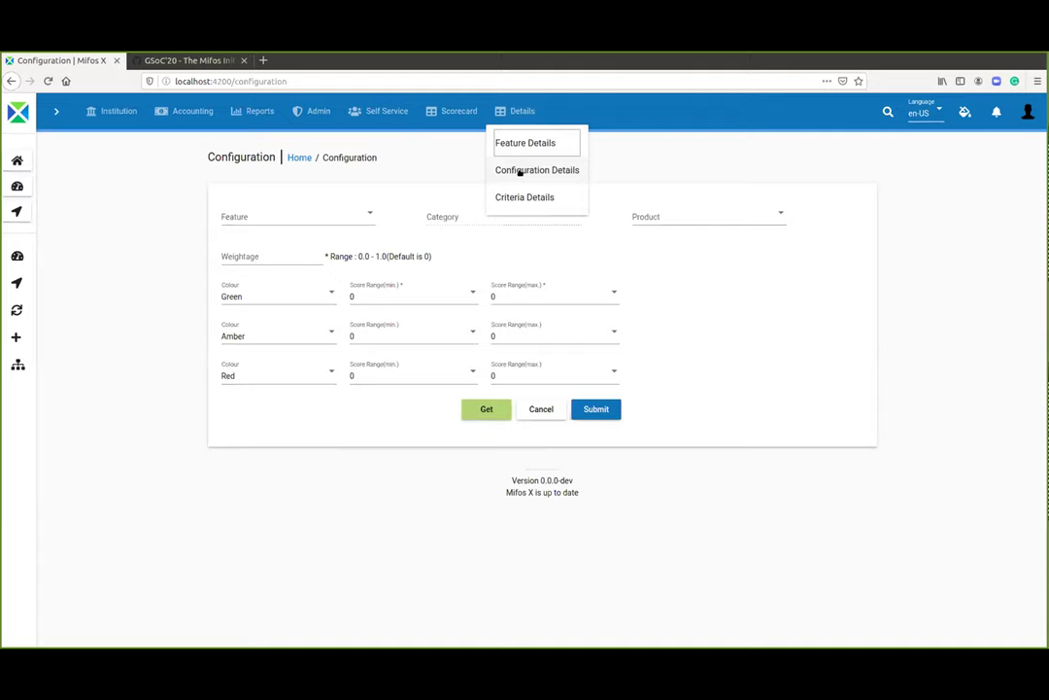
{"action": "left_click", "coordinate": [518, 170]}
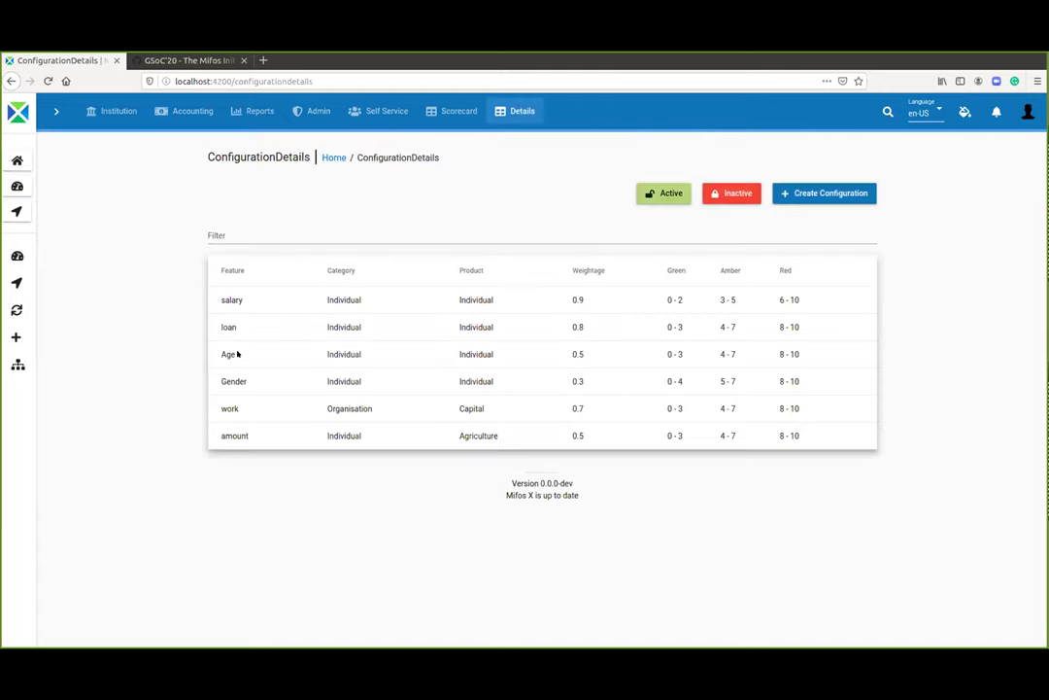
{"action": "left_click", "coordinate": [232, 356]}
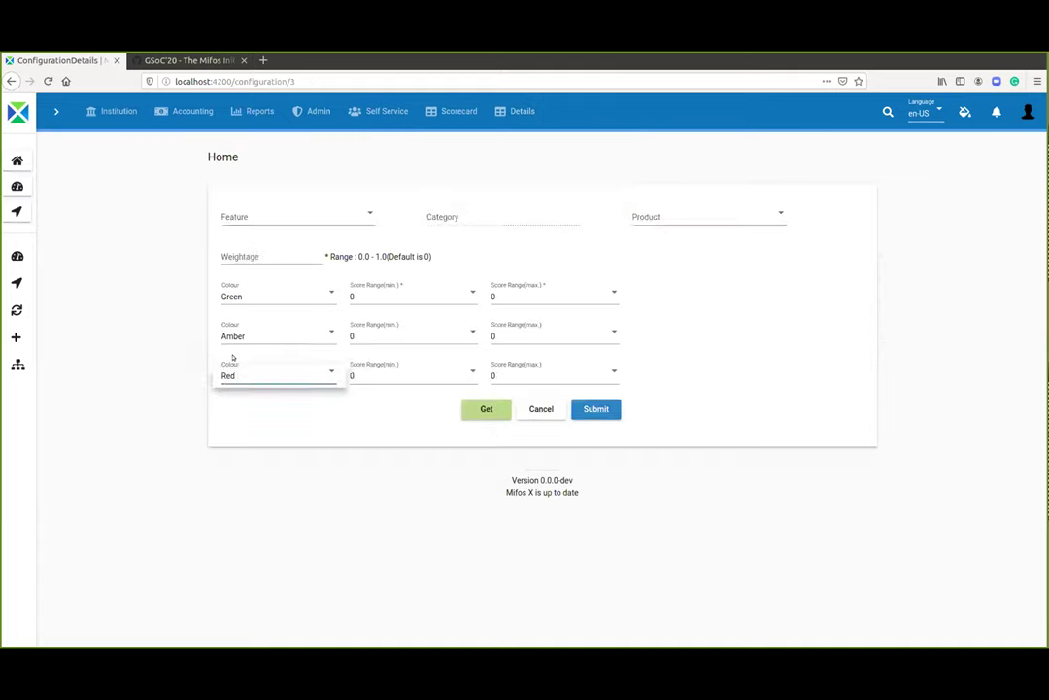
{"action": "left_click", "coordinate": [168, 344]}
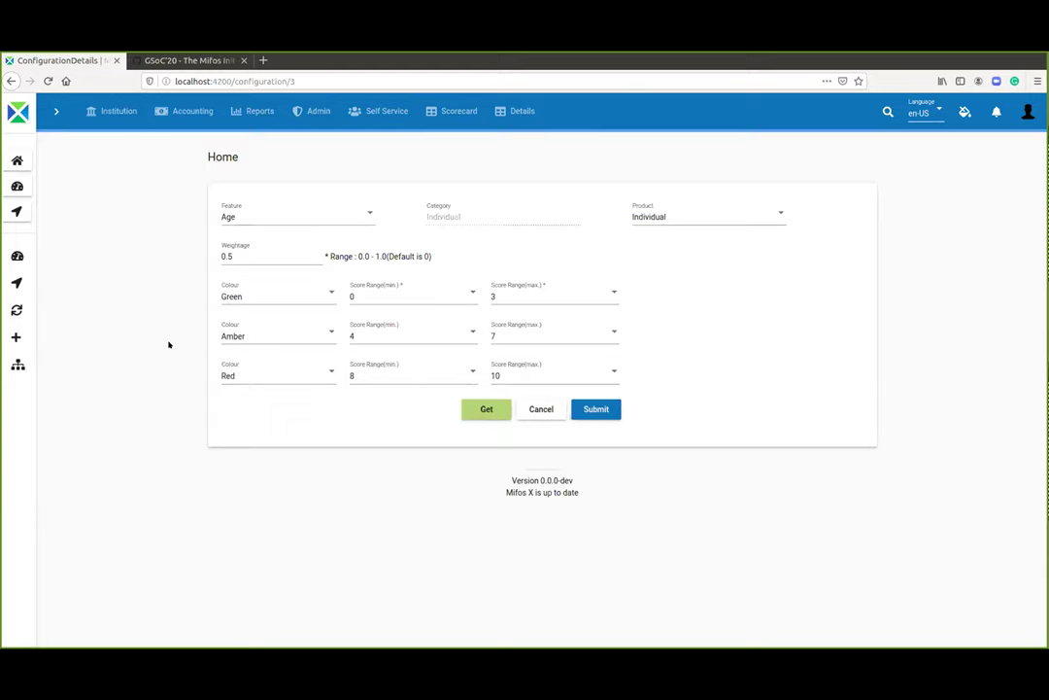
{"action": "left_click", "coordinate": [492, 299]}
- Open the blank criteria form and view the saved criteria of the Age feature from the criteria details
{"action": "left_click", "coordinate": [456, 111]}
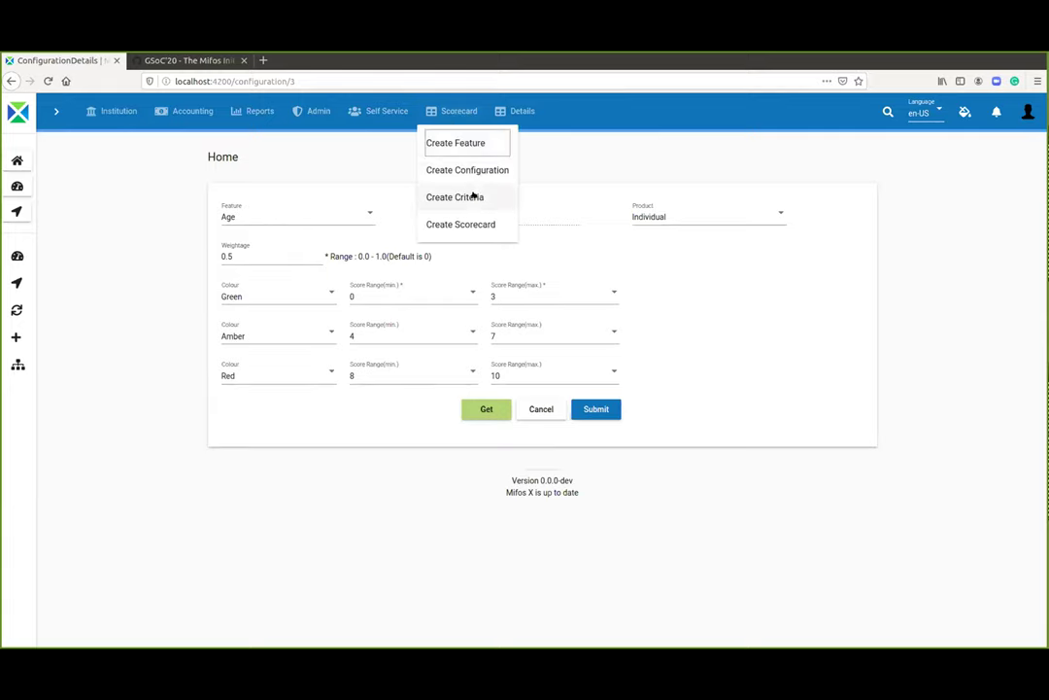
{"action": "left_click", "coordinate": [473, 196]}
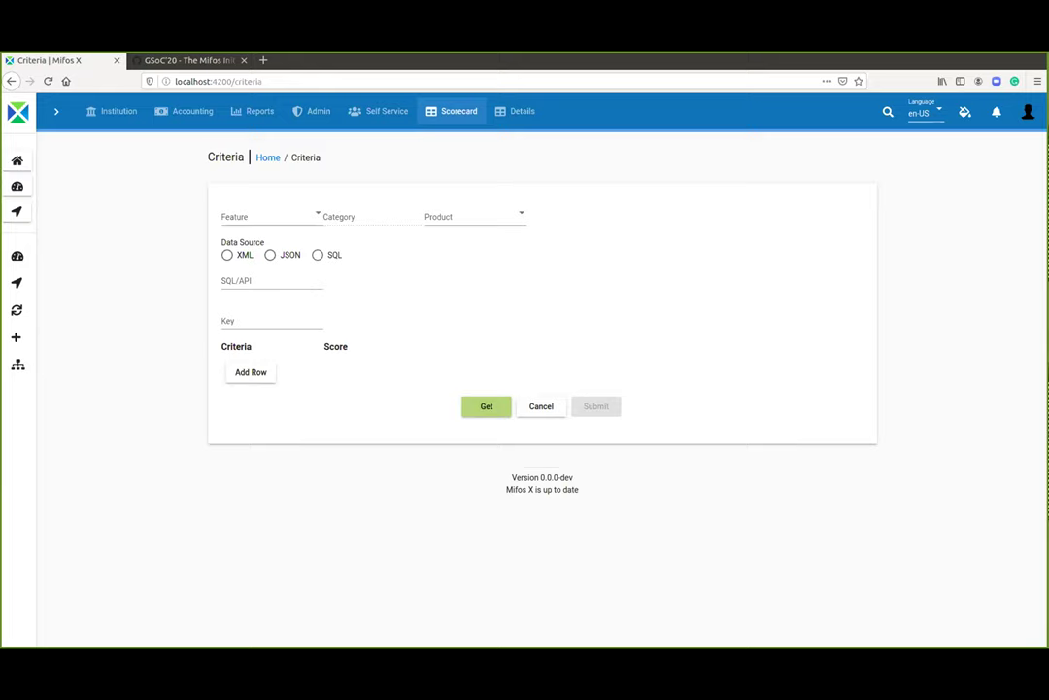
{"action": "left_click", "coordinate": [518, 111]}
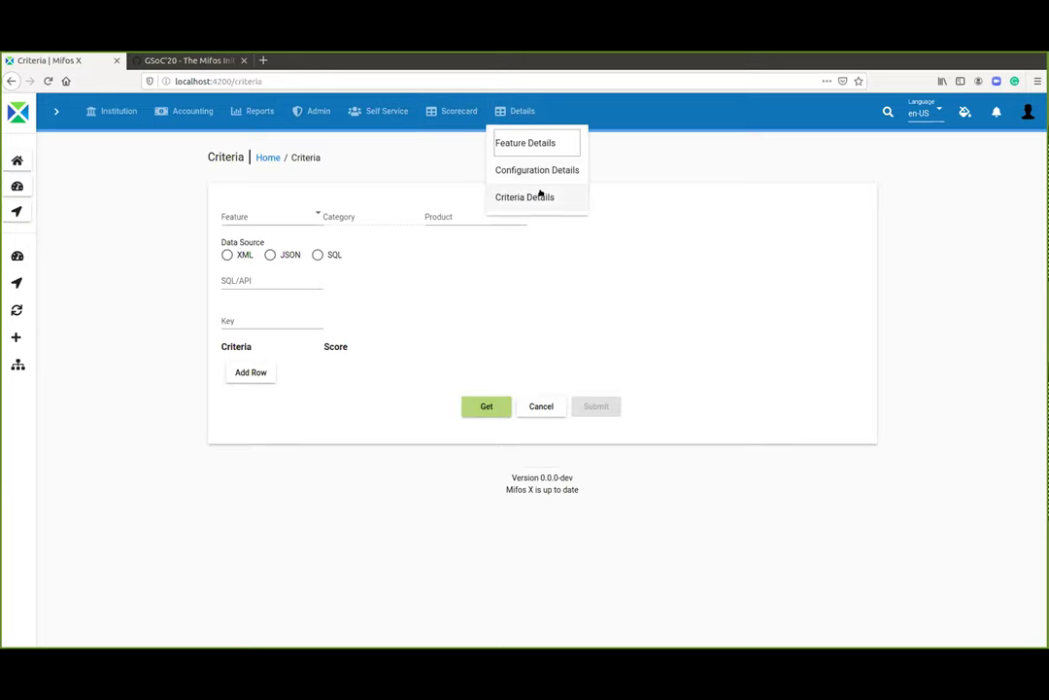
{"action": "left_click", "coordinate": [544, 195]}
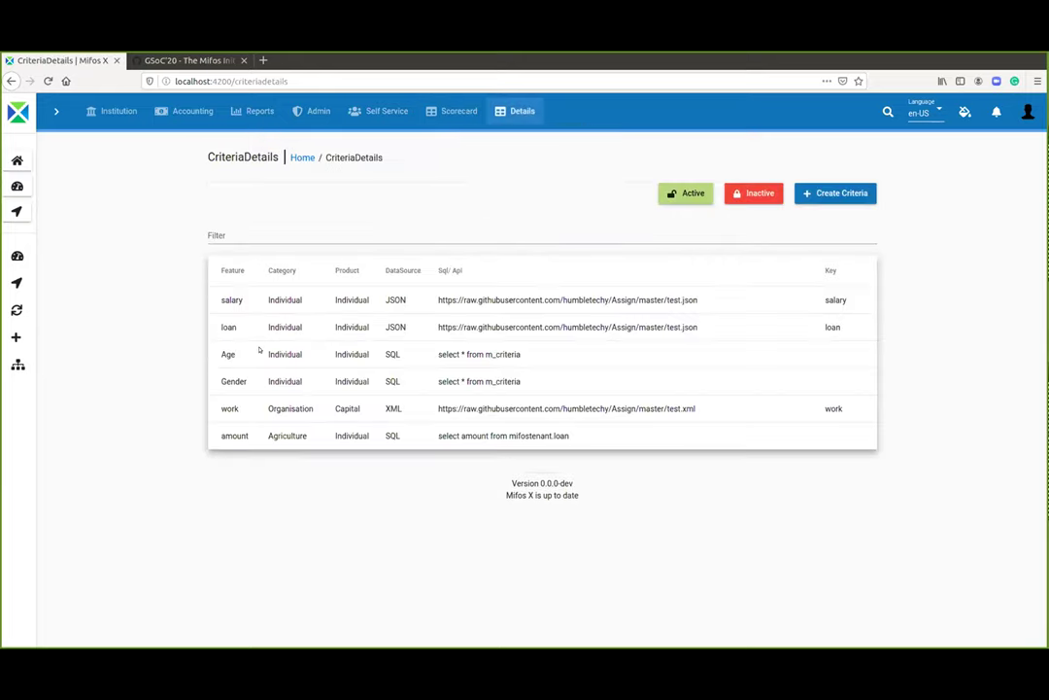
{"action": "left_click", "coordinate": [239, 356]}
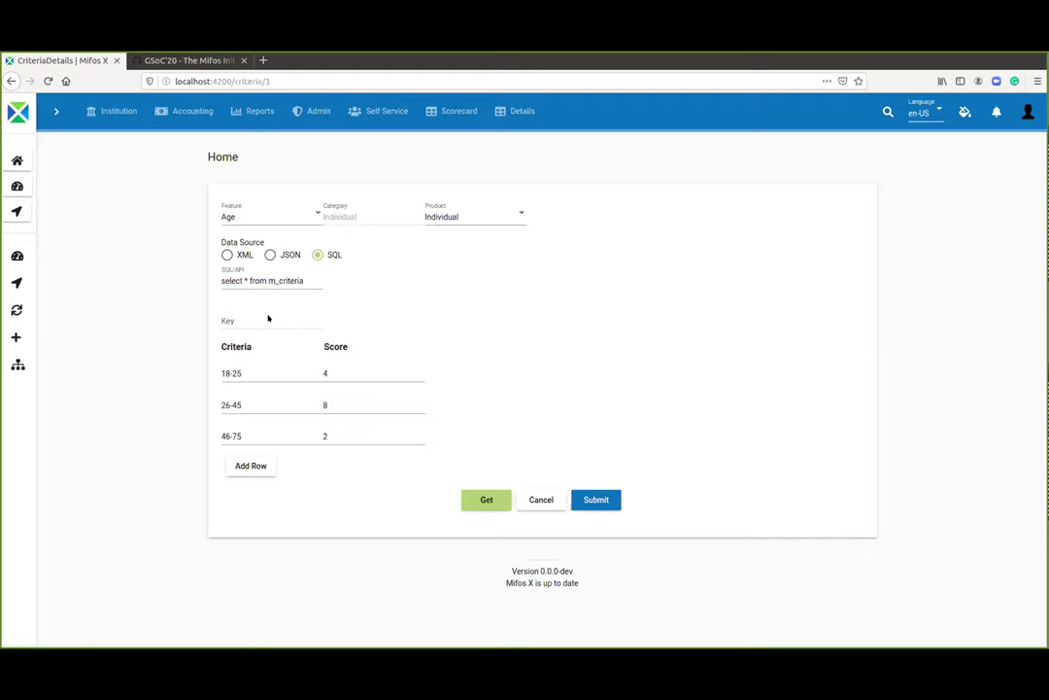
- Start a new scorecard and set its loan ID to 3
{"action": "left_click", "coordinate": [465, 108]}
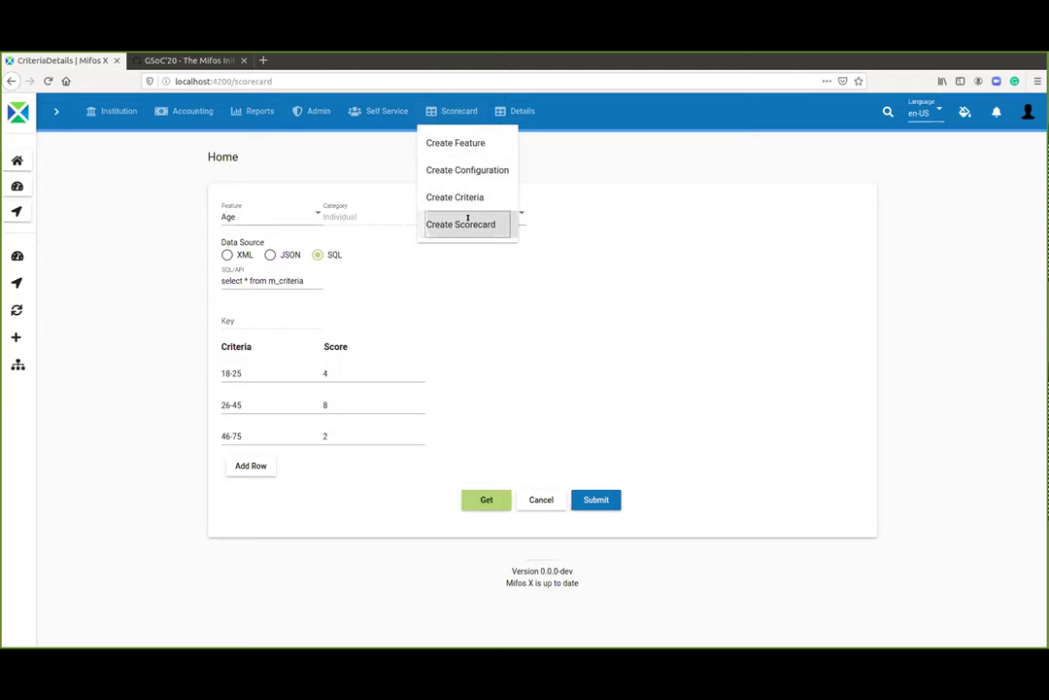
{"action": "left_click", "coordinate": [467, 223]}
{"action": "left_click", "coordinate": [314, 212]}
{"action": "type", "text": "3"}
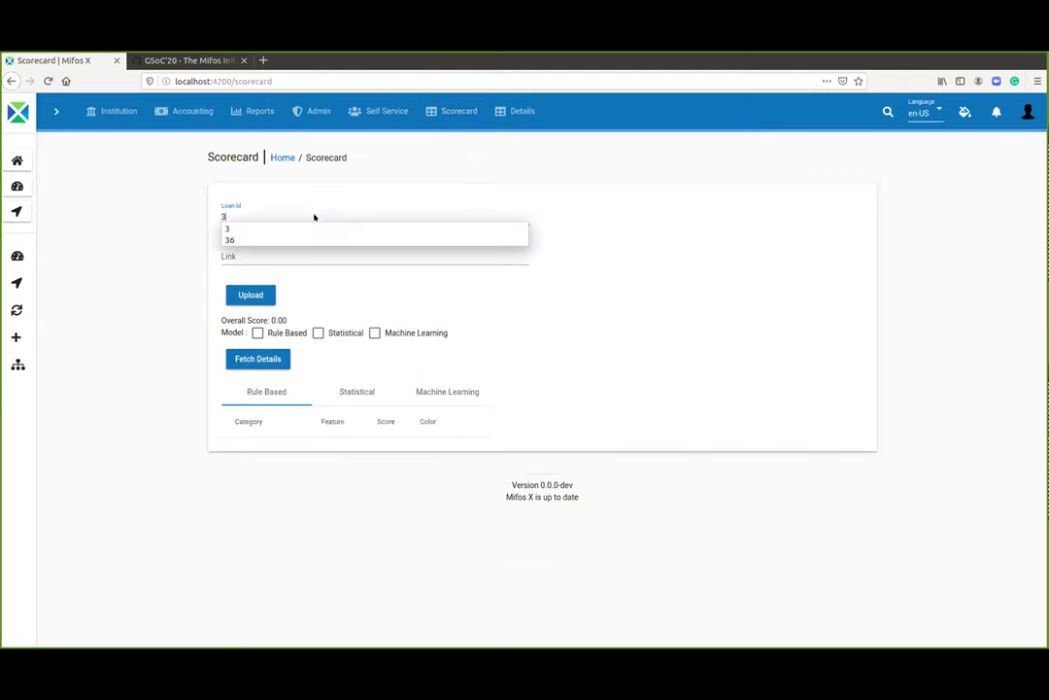
{"action": "key", "text": "Escape"}
- Enable the Rule Based, Statistical and Machine Learning models with Polynomial Regression as the statistical model, and fetch the scorecard details
{"action": "left_click", "coordinate": [257, 333]}
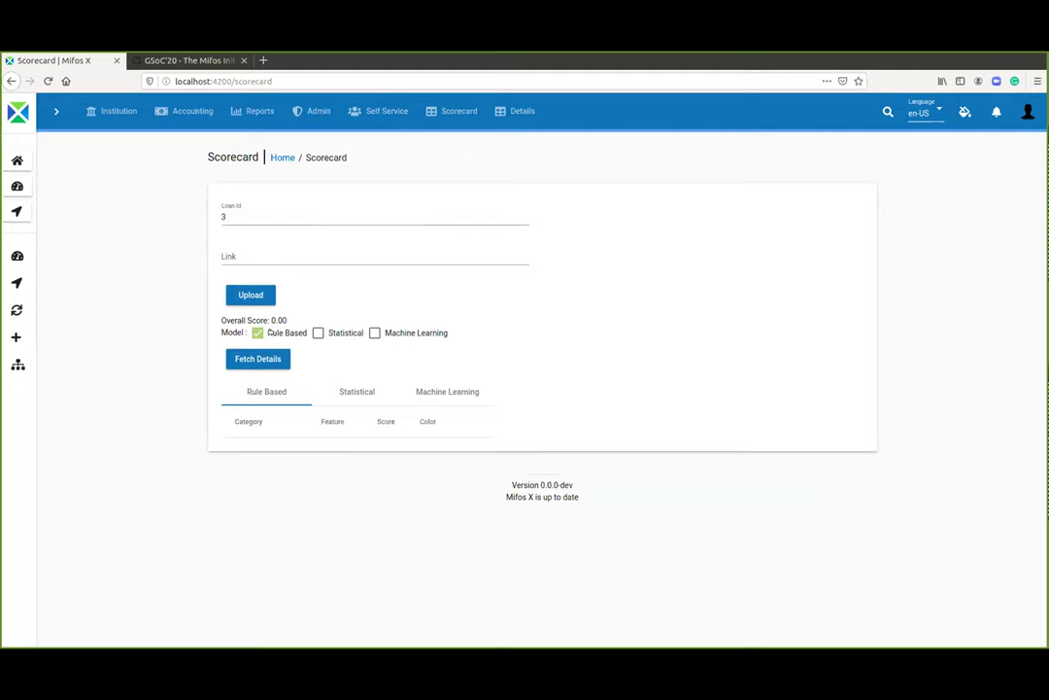
{"action": "left_click", "coordinate": [319, 333]}
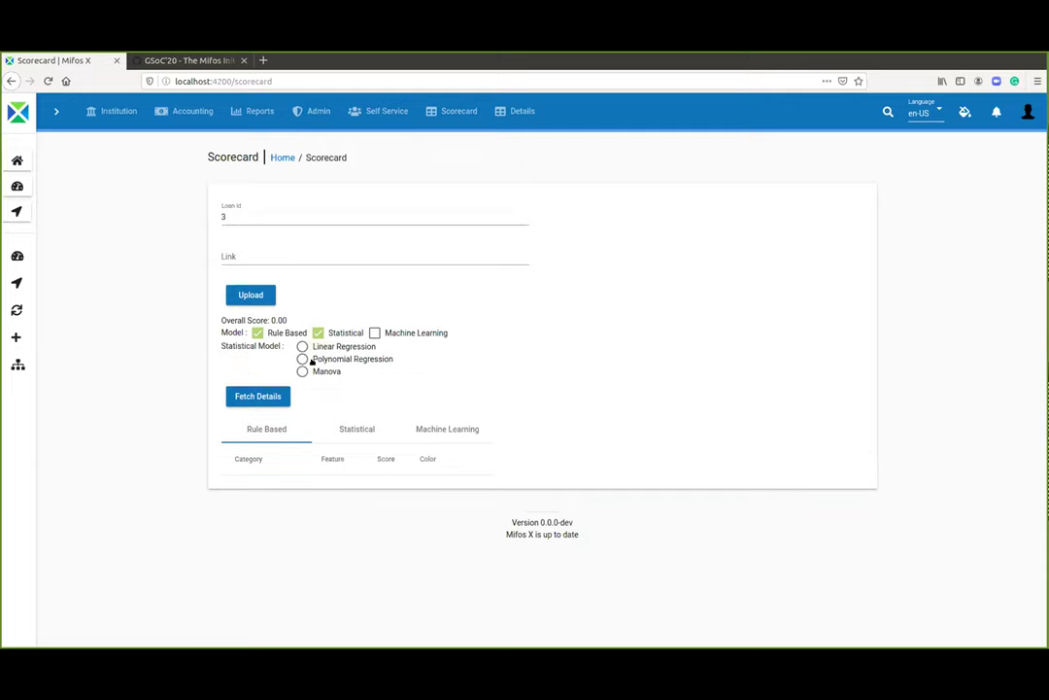
{"action": "left_click", "coordinate": [302, 347]}
{"action": "left_click", "coordinate": [303, 359]}
{"action": "left_click", "coordinate": [302, 371]}
{"action": "left_click", "coordinate": [303, 358]}
{"action": "left_click", "coordinate": [376, 332]}
{"action": "left_click", "coordinate": [367, 255]}
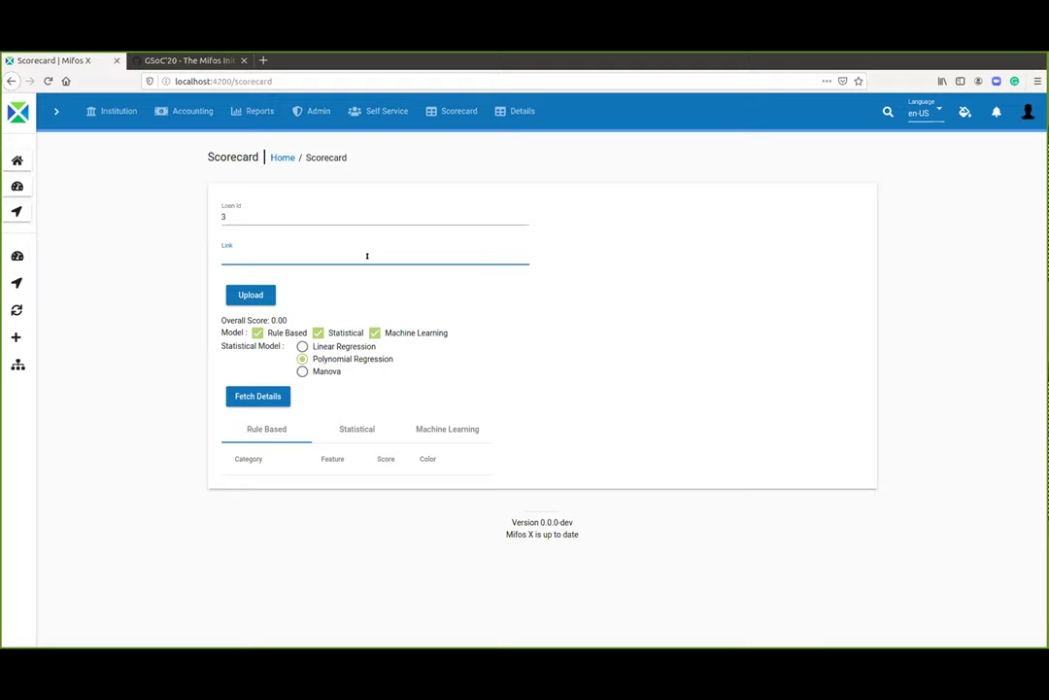
{"action": "left_click", "coordinate": [260, 396]}
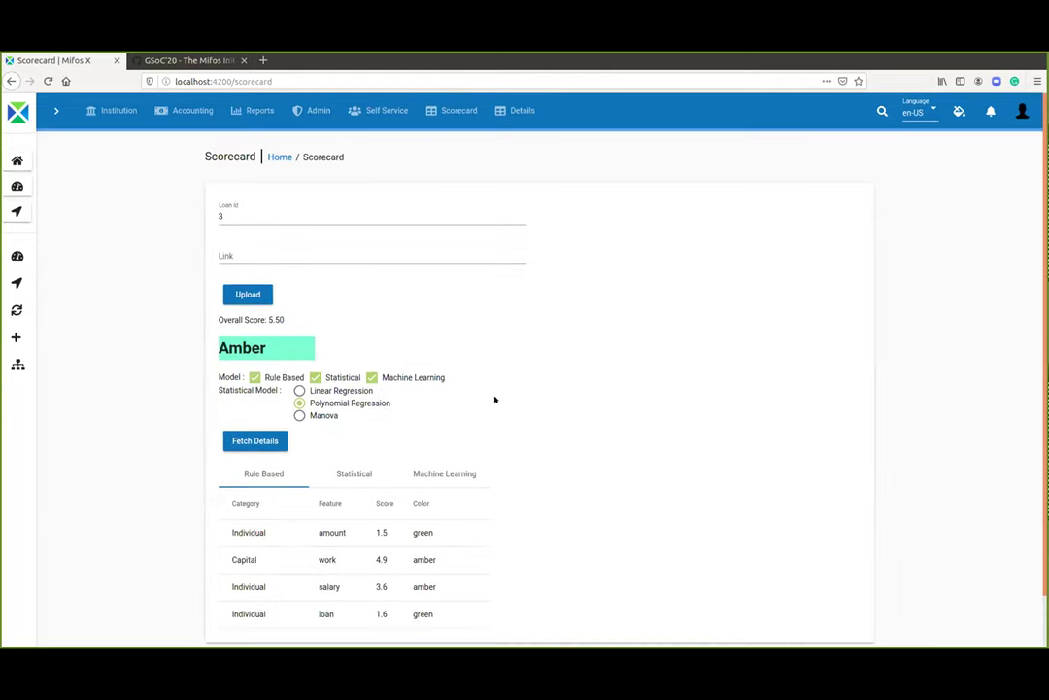
- Review the rule-based feature scores and the prediction and accuracy of the statistical and machine learning models
{"action": "scroll", "coordinate": [494, 399], "scroll_direction": "down", "scroll_amount": 2}
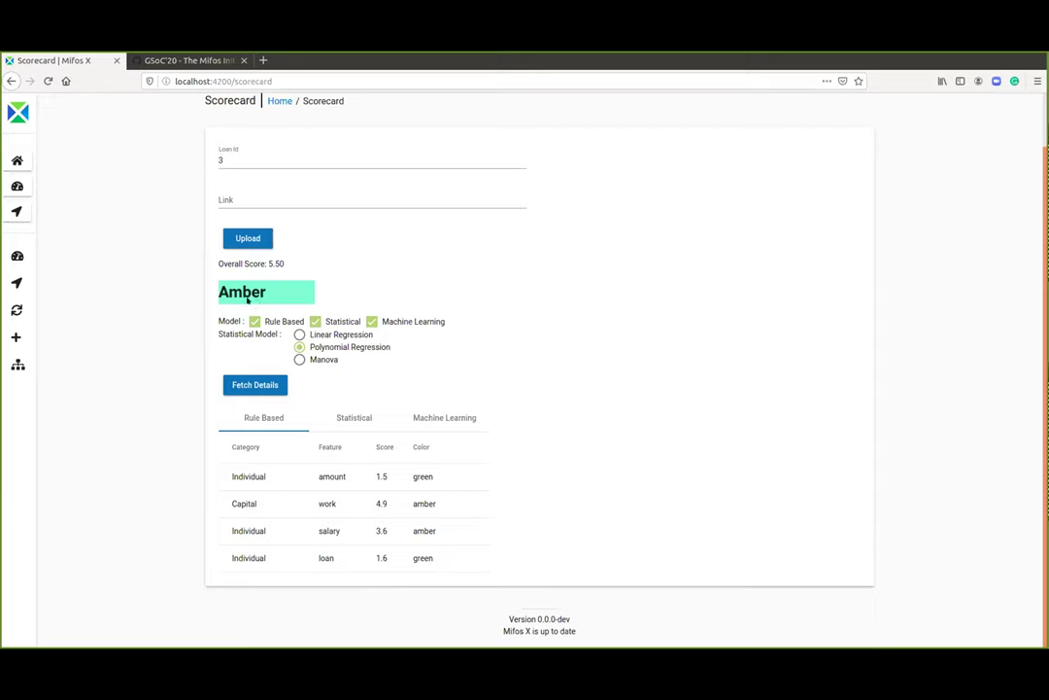
{"action": "left_click", "coordinate": [354, 418]}
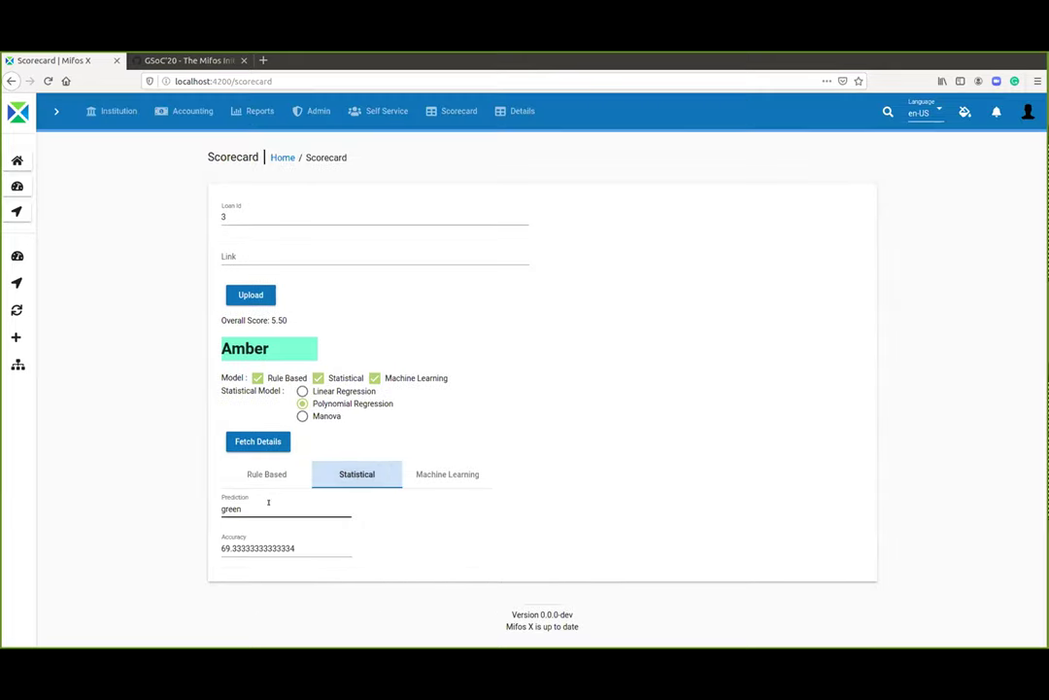
{"action": "left_click_drag", "start_coordinate": [261, 501], "coordinate": [204, 499]}
{"action": "left_click", "coordinate": [227, 540]}
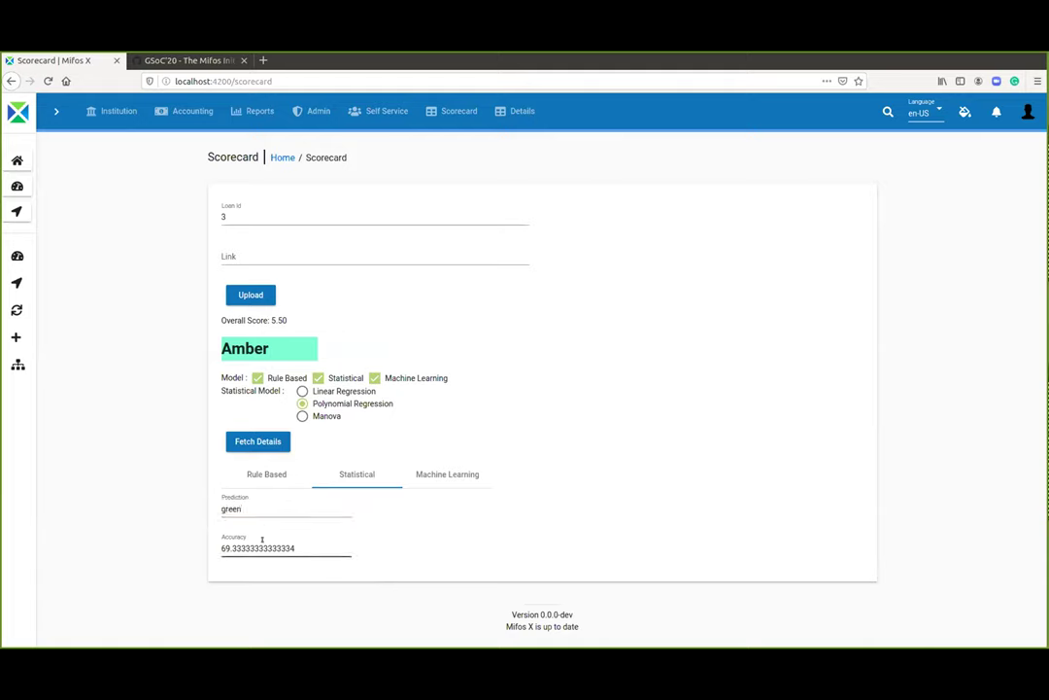
{"action": "left_click_drag", "start_coordinate": [302, 547], "coordinate": [206, 540]}
{"action": "left_click", "coordinate": [439, 473]}
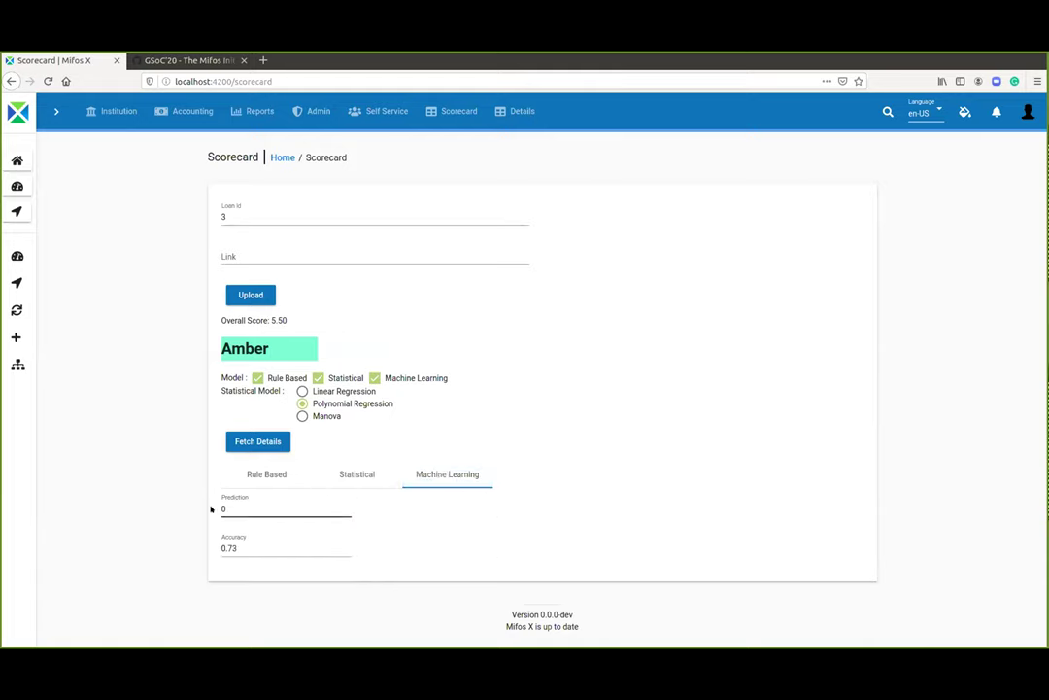
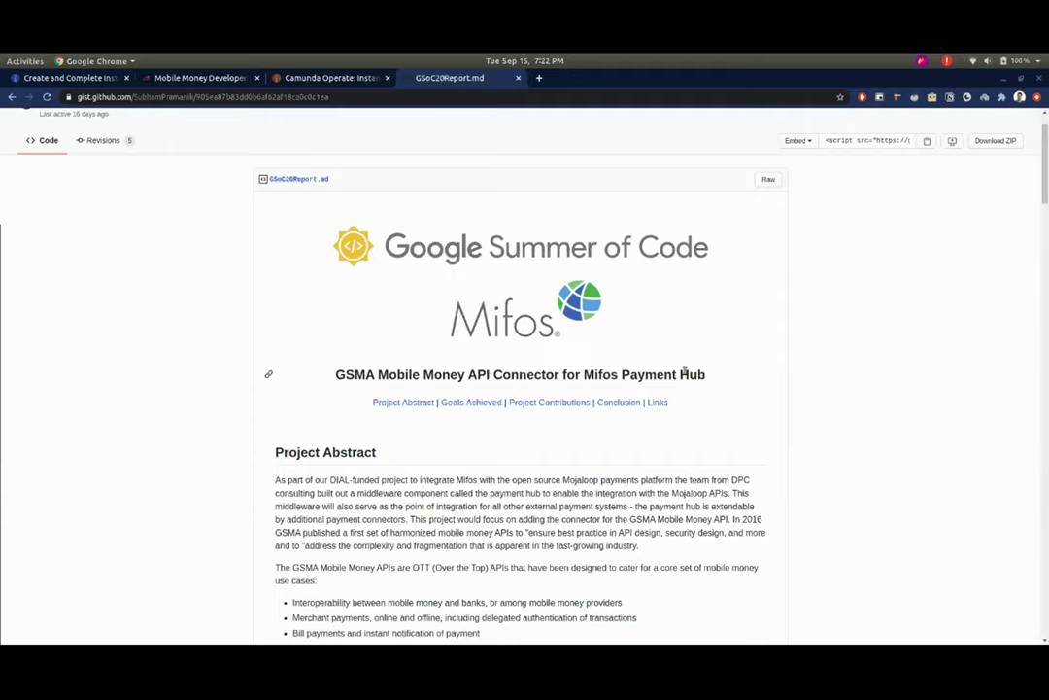
- Read the project abstract of the GSMA Mobile Money API Connector report
{"action": "scroll", "coordinate": [684, 372], "scroll_direction": "down", "scroll_amount": 2}
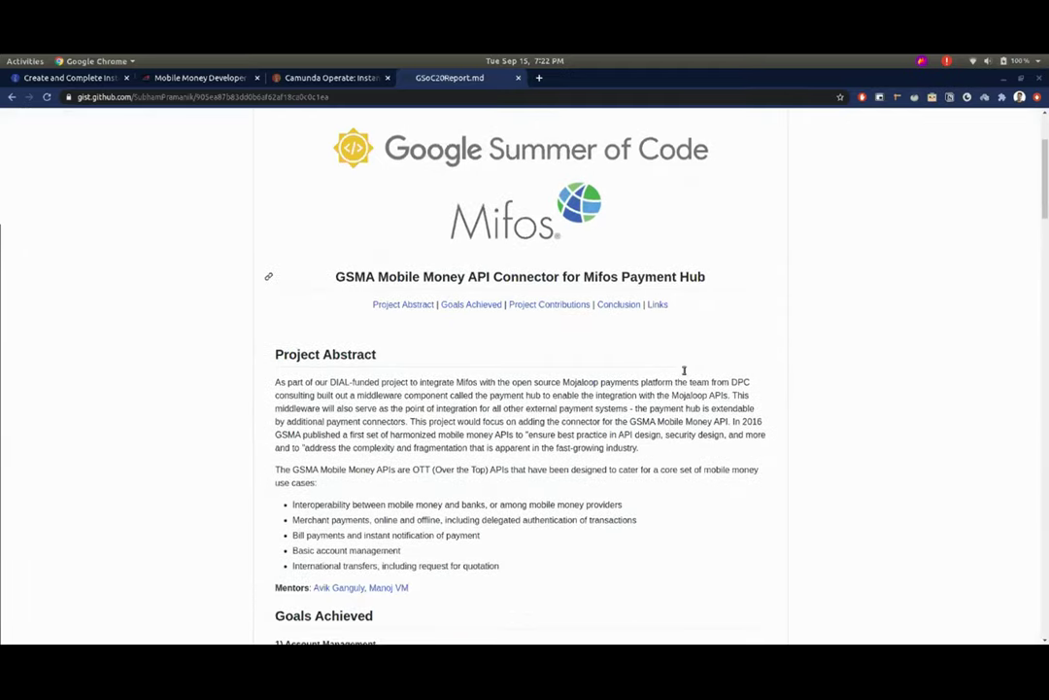
{"action": "scroll", "coordinate": [684, 370], "scroll_direction": "down", "scroll_amount": 2}
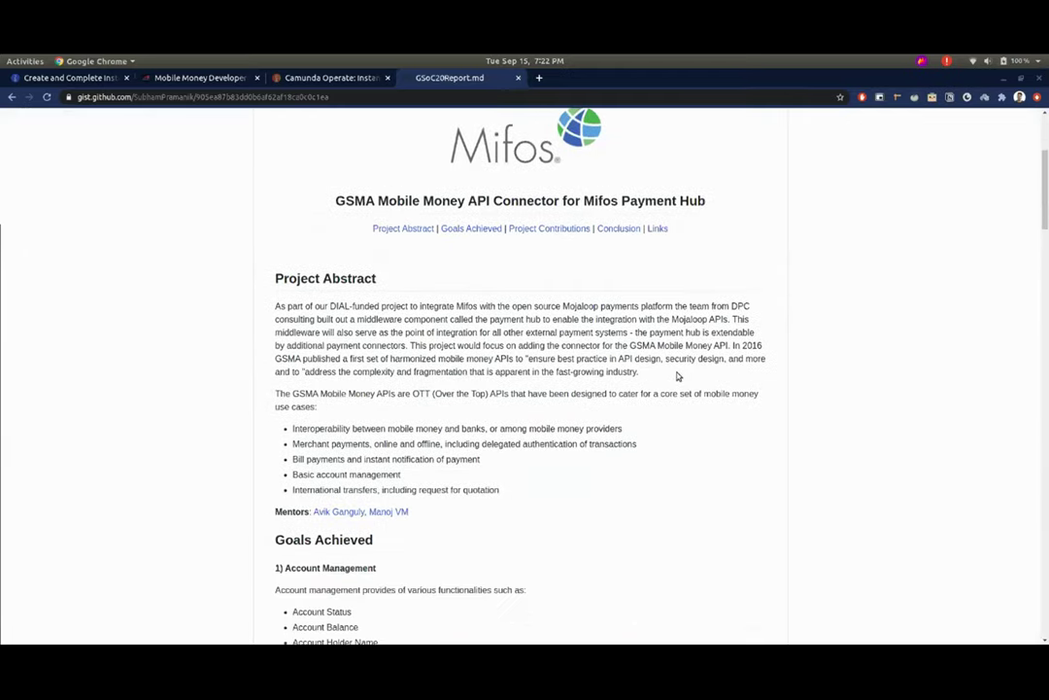
{"action": "scroll", "coordinate": [678, 375], "scroll_direction": "down", "scroll_amount": 1}
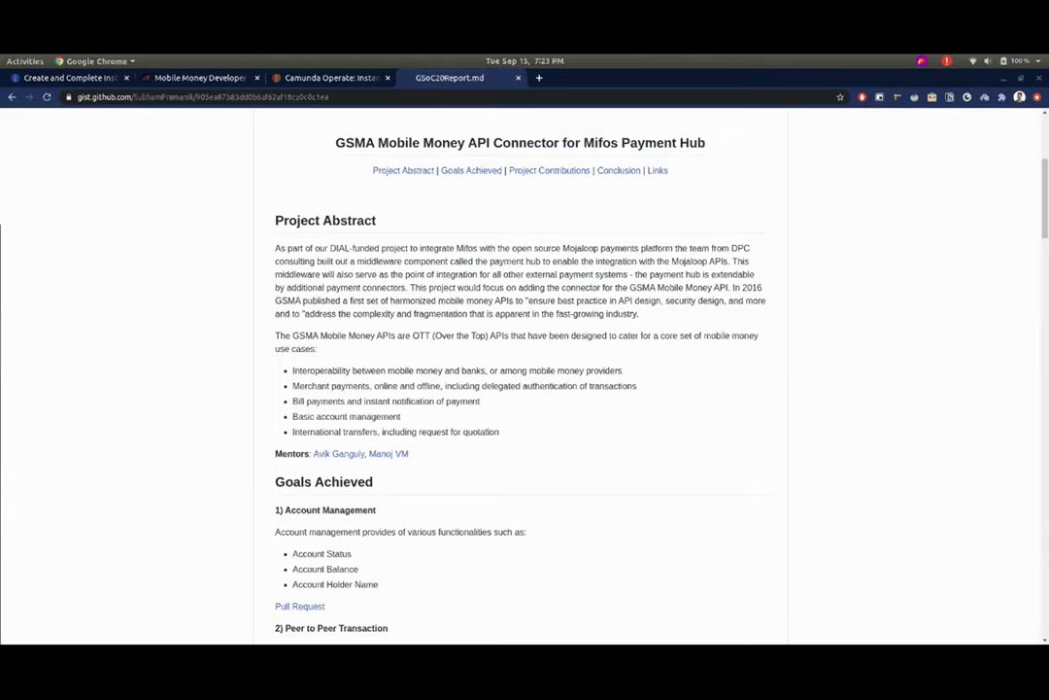
- Reload the suspended Mobile Money Developer Portal page and examine the Transactions API base object properties
{"action": "left_click", "coordinate": [199, 77]}
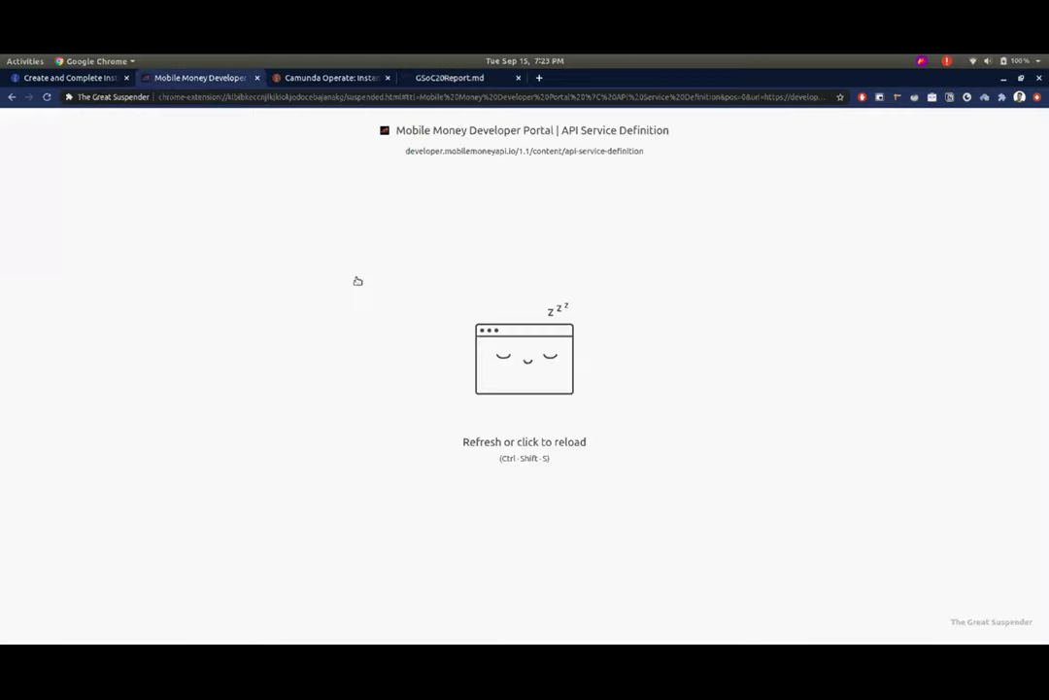
{"action": "left_click", "coordinate": [357, 281]}
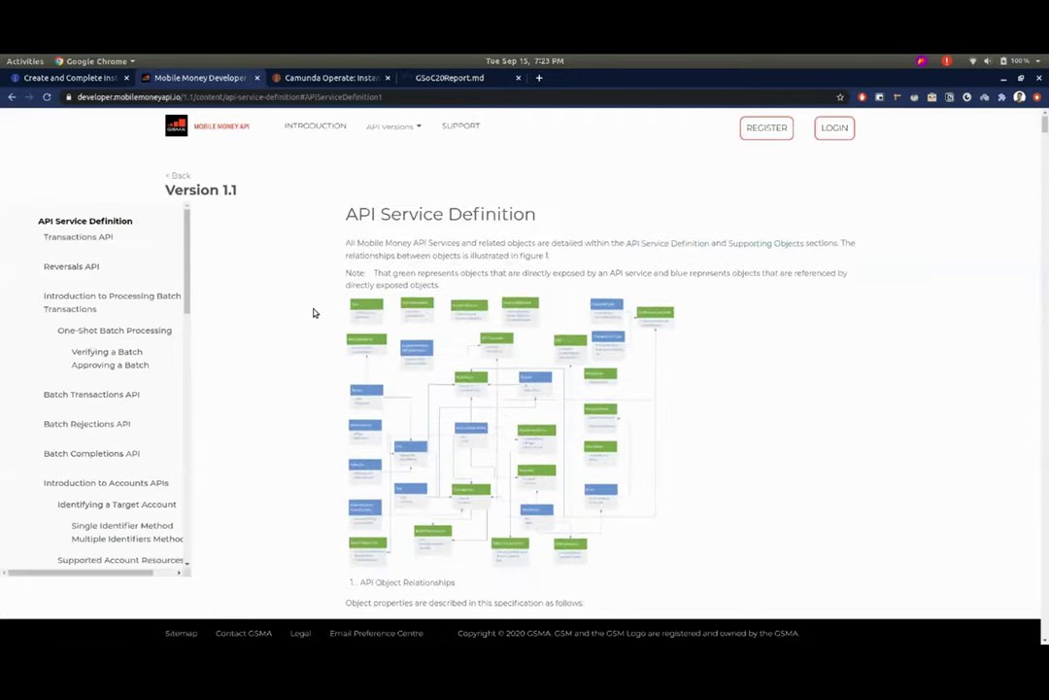
{"action": "scroll", "coordinate": [314, 312], "scroll_direction": "down", "scroll_amount": 7}
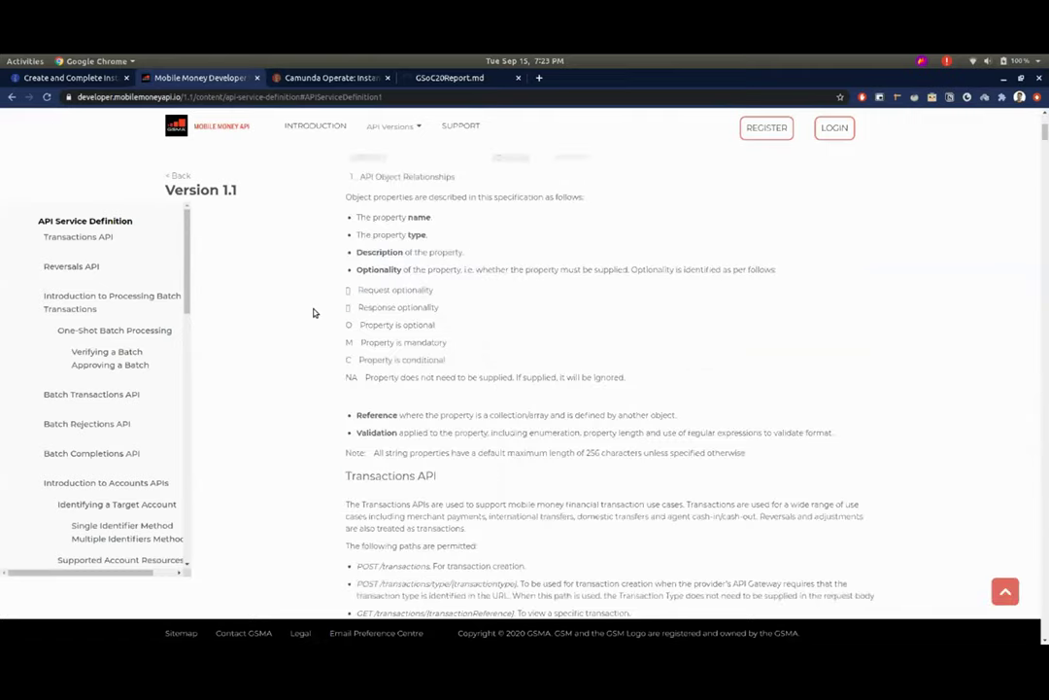
{"action": "scroll", "coordinate": [314, 312], "scroll_direction": "down", "scroll_amount": 2}
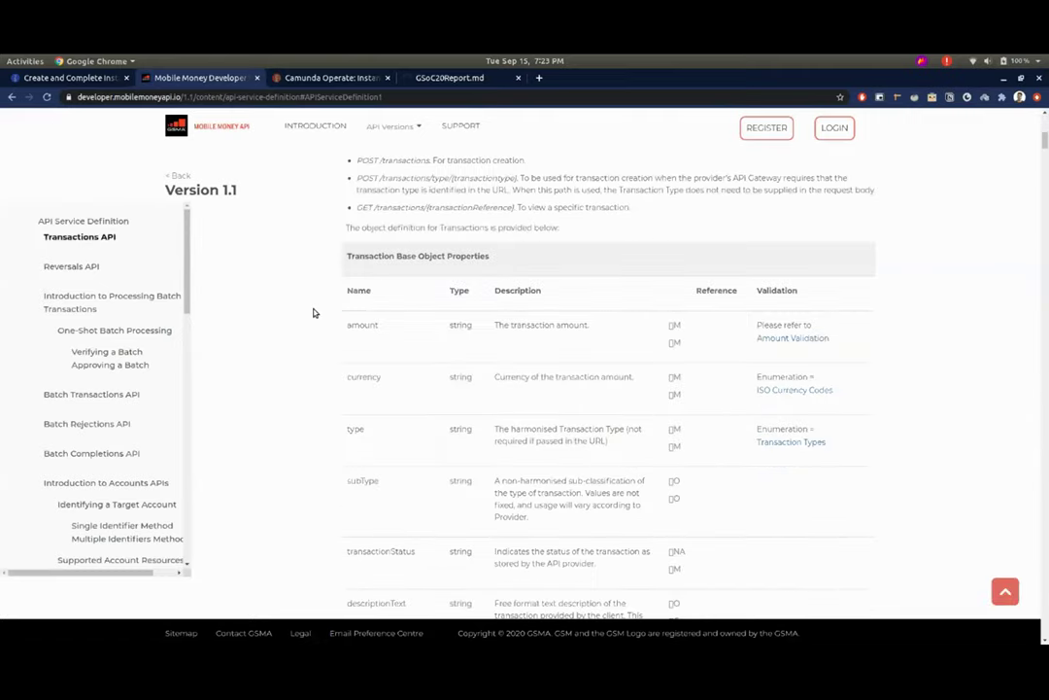
{"action": "scroll", "coordinate": [314, 312], "scroll_direction": "down", "scroll_amount": 2}
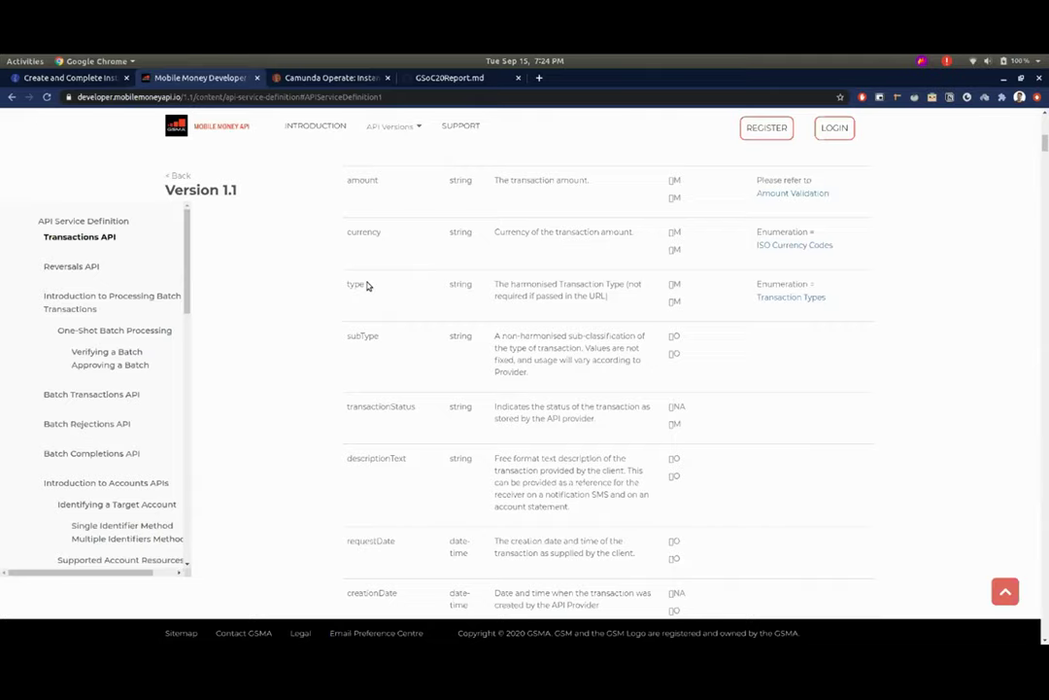
- Close the Mobile Money Developer Portal page and read the report's Goals Achieved section on account management and peer-to-peer transactions
{"action": "left_click", "coordinate": [257, 78]}
{"action": "left_click", "coordinate": [338, 79]}
{"action": "scroll", "coordinate": [570, 364], "scroll_direction": "down", "scroll_amount": 5}
{"action": "scroll", "coordinate": [571, 363], "scroll_direction": "down", "scroll_amount": 1}
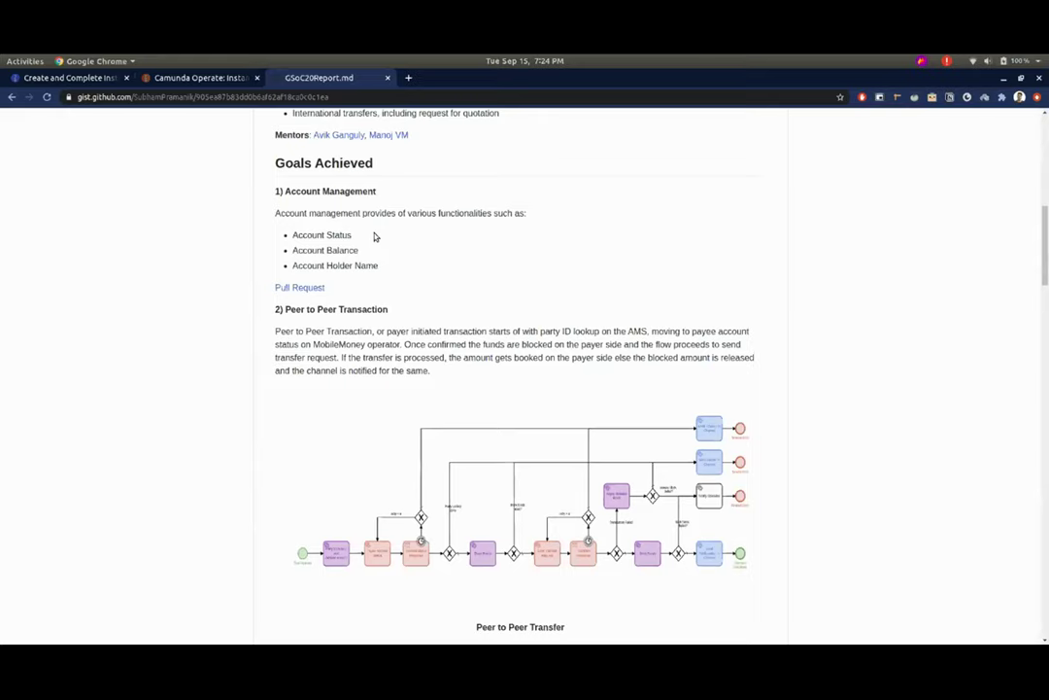
{"action": "scroll", "coordinate": [377, 232], "scroll_direction": "down", "scroll_amount": 1}
{"action": "scroll", "coordinate": [381, 228], "scroll_direction": "up", "scroll_amount": 1}
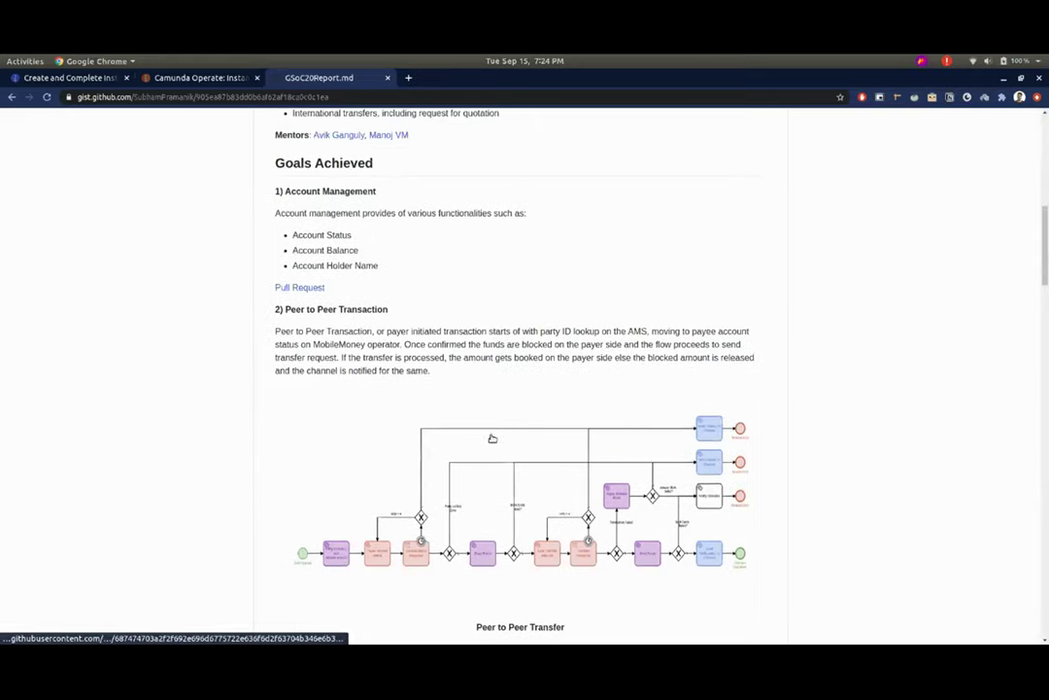
- Switch to Postman and send the GSMA Connector - Account Management request to the account/status/msisdn endpoint with the account's phone number
{"action": "left_click", "coordinate": [533, 635]}
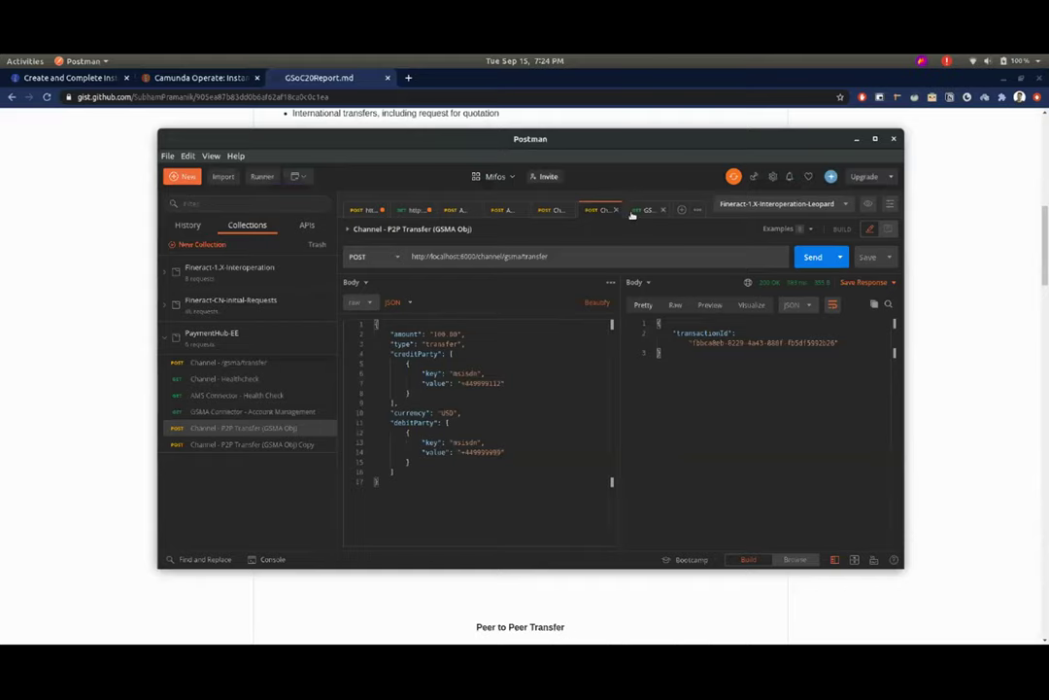
{"action": "left_click", "coordinate": [632, 211]}
{"action": "left_click_drag", "start_coordinate": [637, 148], "coordinate": [602, 150]}
{"action": "double_click", "coordinate": [479, 260]}
{"action": "type", "text": "status/msisdn/+449999999"}
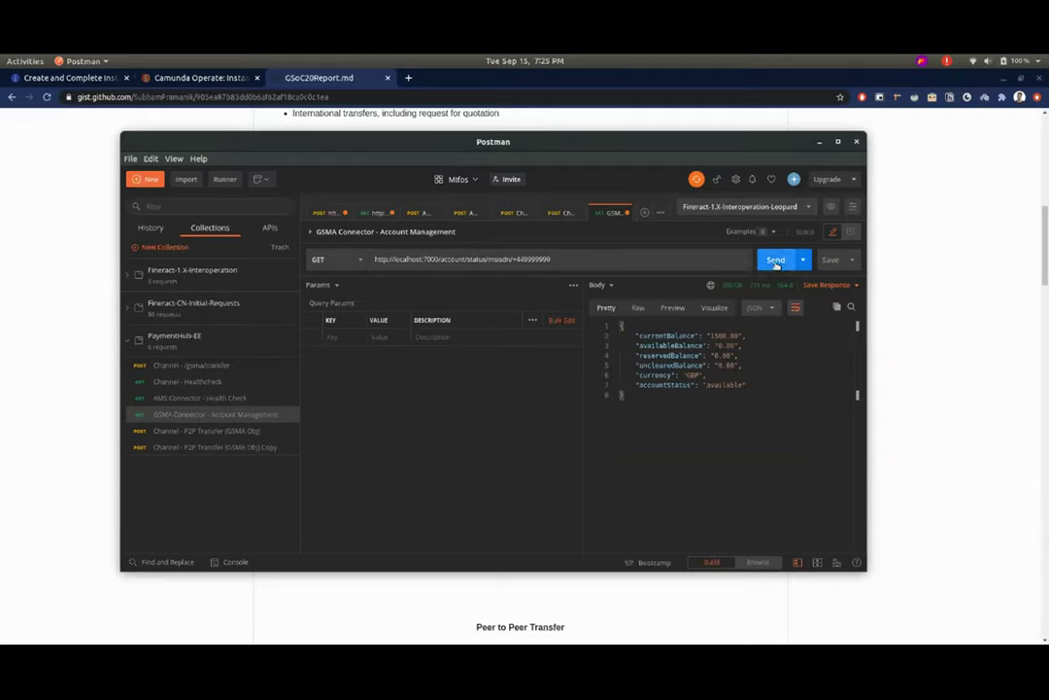
{"action": "left_click", "coordinate": [777, 263]}
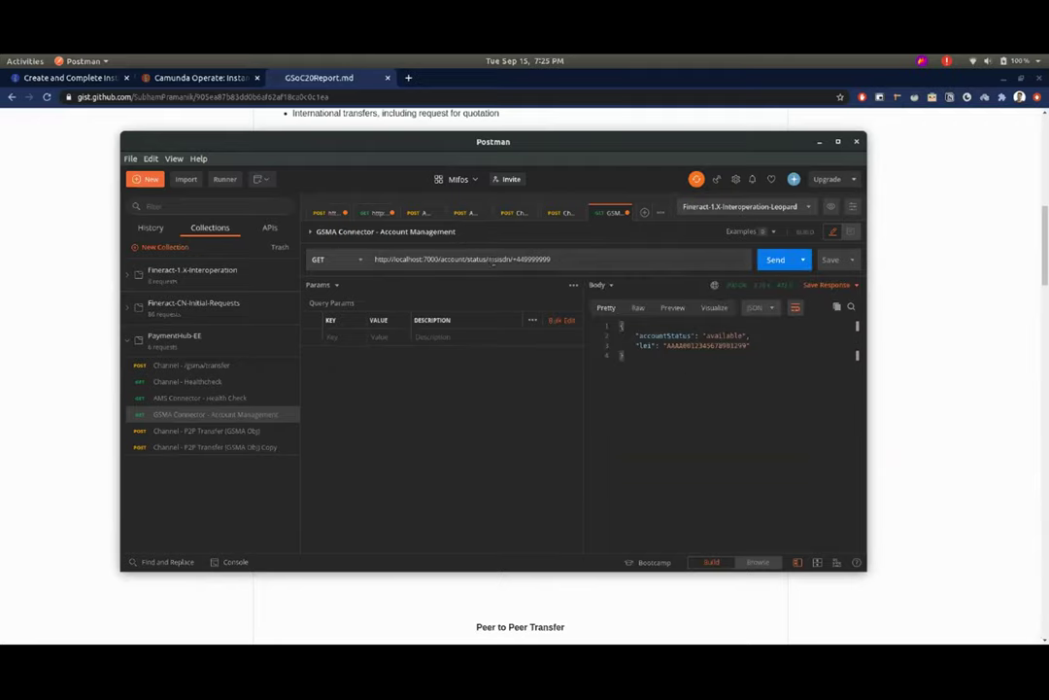
- Examine the msisdn identifier and phone number in the request URL and the accountStatus value in the response
{"action": "double_click", "coordinate": [496, 259]}
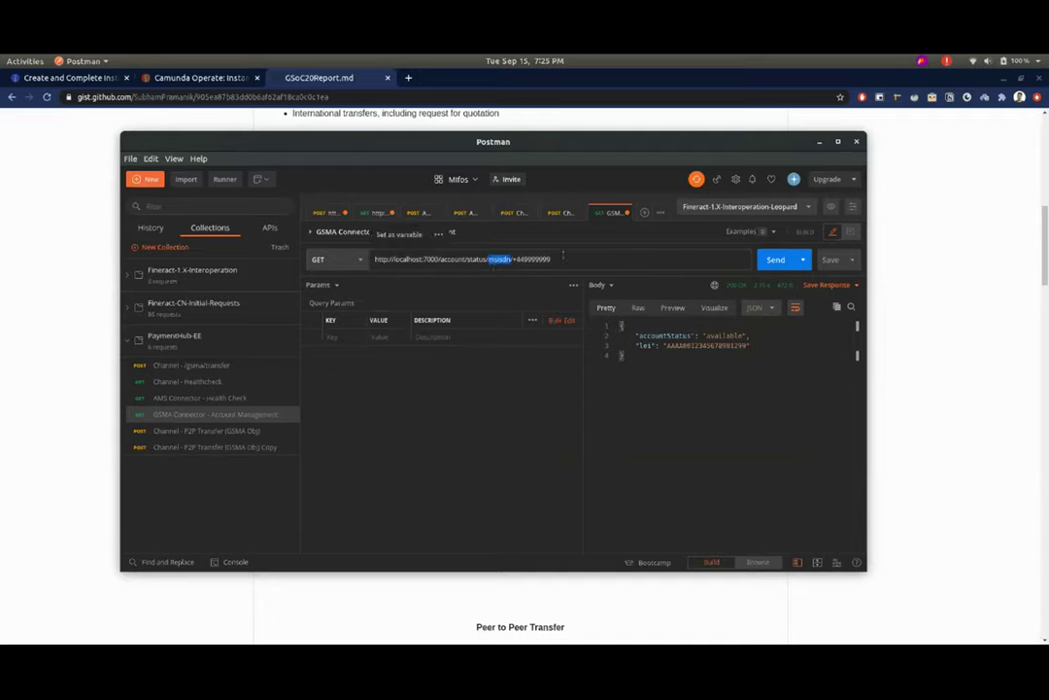
{"action": "left_click_drag", "start_coordinate": [552, 260], "coordinate": [513, 260]}
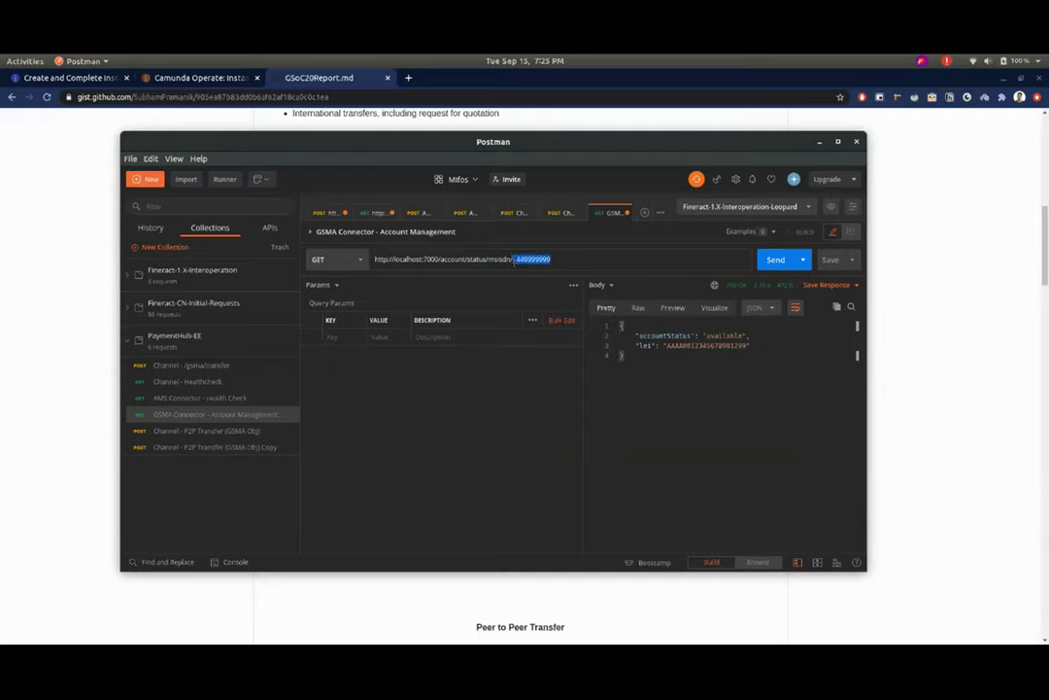
{"action": "left_click", "coordinate": [560, 260]}
{"action": "double_click", "coordinate": [728, 335]}
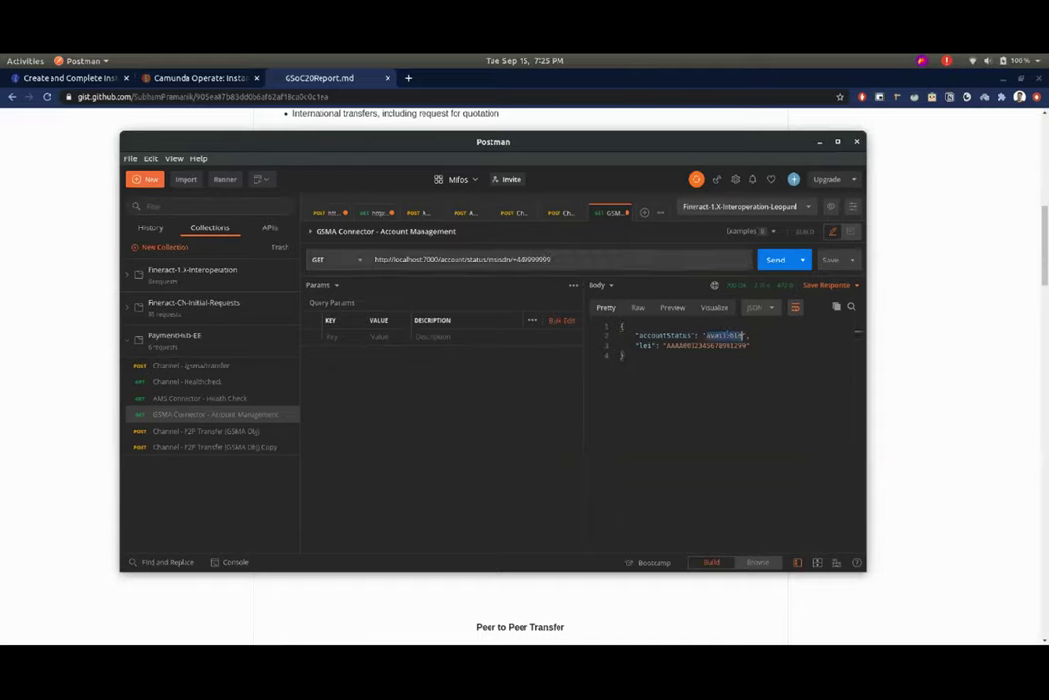
- Change the phone number's final digit to 8, resend the account status request and check the returned errorDescription
{"action": "left_click", "coordinate": [560, 260]}
{"action": "key", "text": "BackSpace"}
{"action": "type", "text": "8"}
{"action": "left_click", "coordinate": [775, 260]}
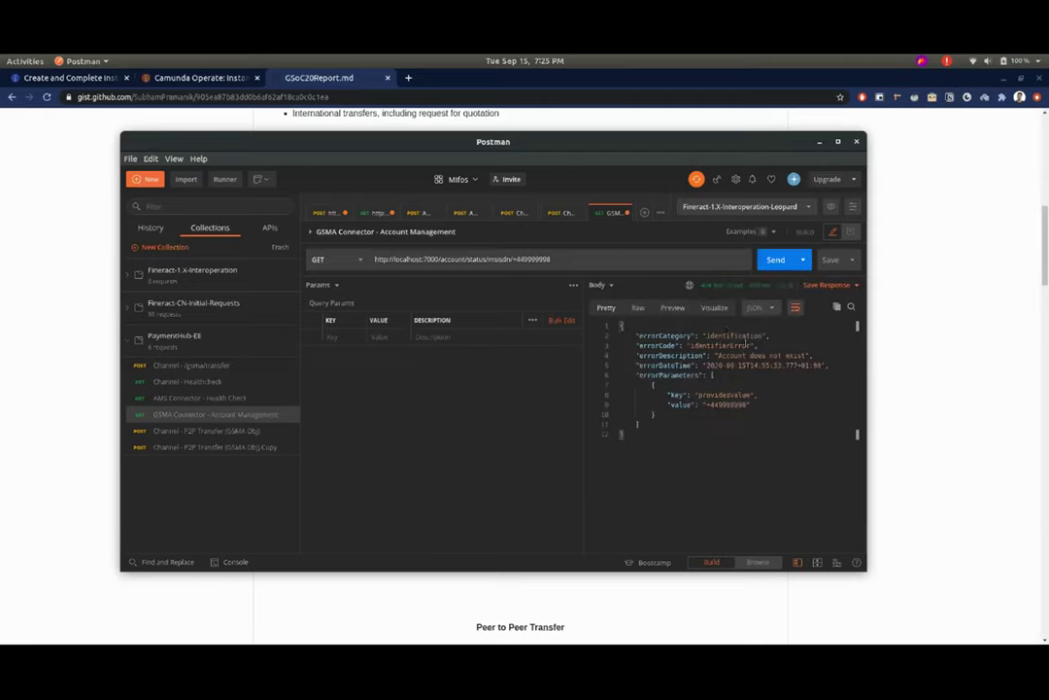
{"action": "left_click_drag", "start_coordinate": [718, 356], "coordinate": [807, 356]}
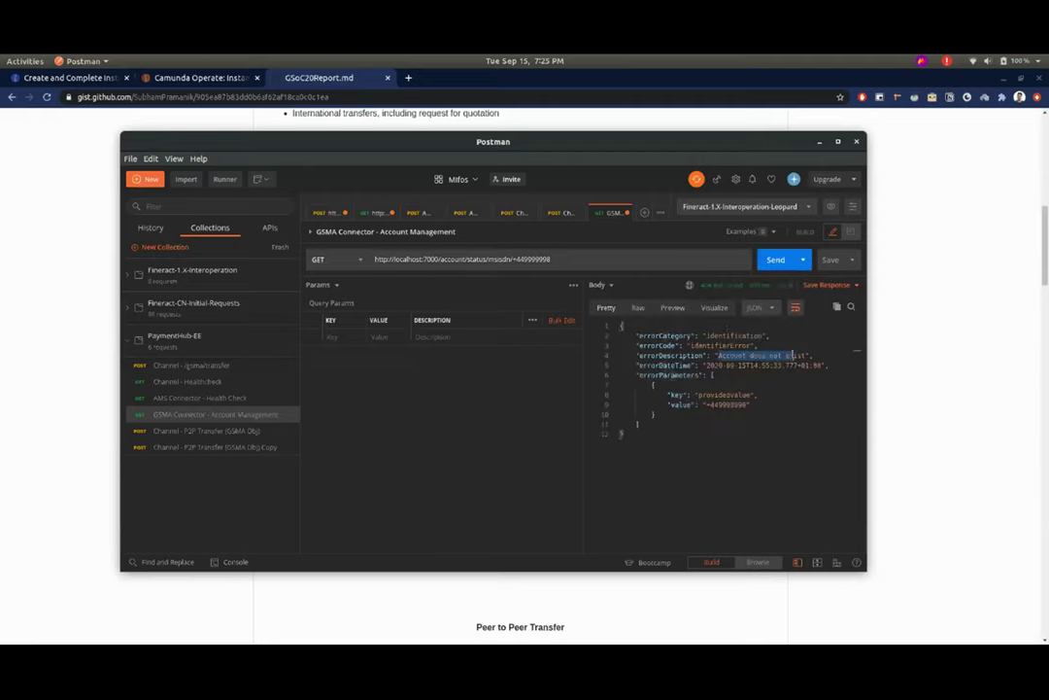
- Set the phone number's final digit to 9, request the account balance instead of the status, and review the returned balance and currency fields
{"action": "left_click", "coordinate": [576, 255]}
{"action": "key", "text": "BackSpace"}
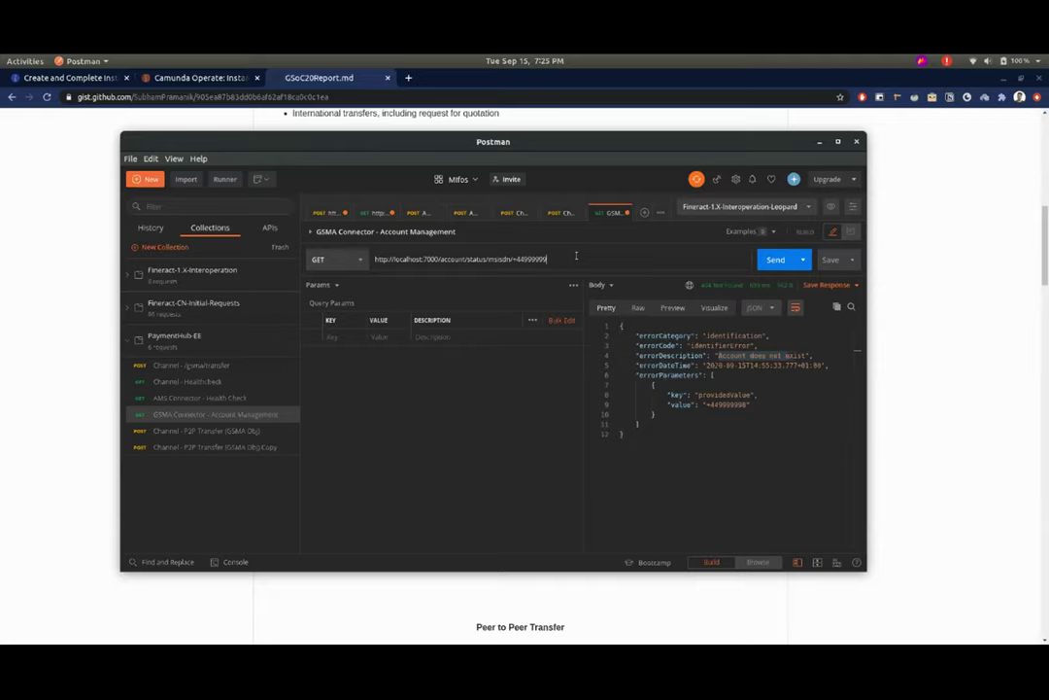
{"action": "type", "text": "9"}
{"action": "double_click", "coordinate": [476, 259]}
{"action": "type", "text": "balance"}
{"action": "left_click", "coordinate": [769, 260]}
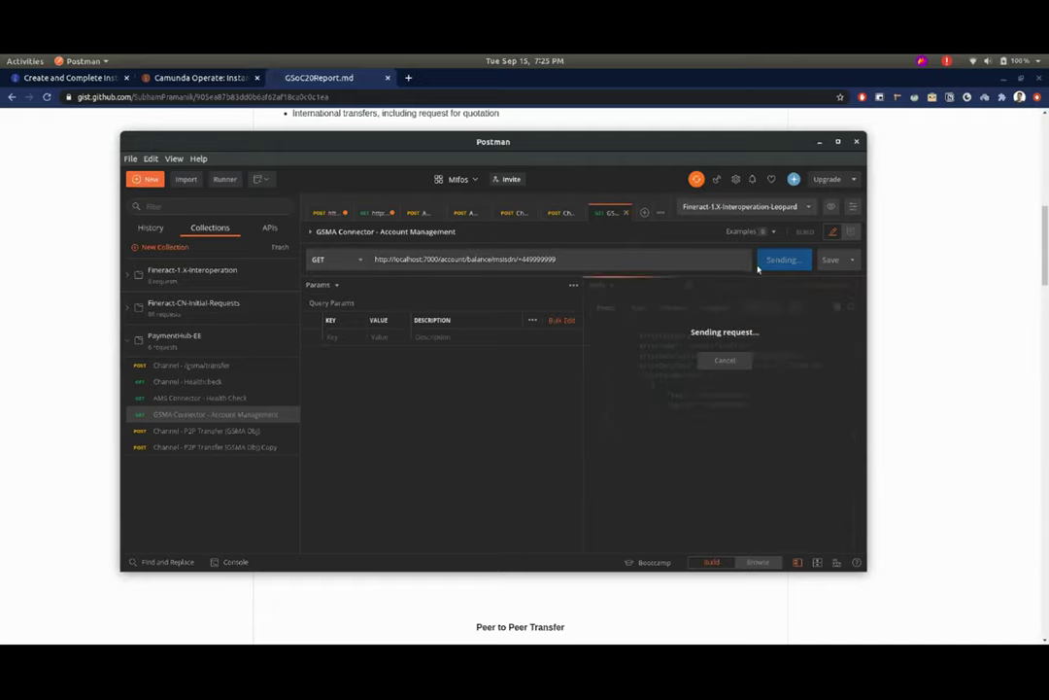
{"action": "double_click", "coordinate": [670, 336]}
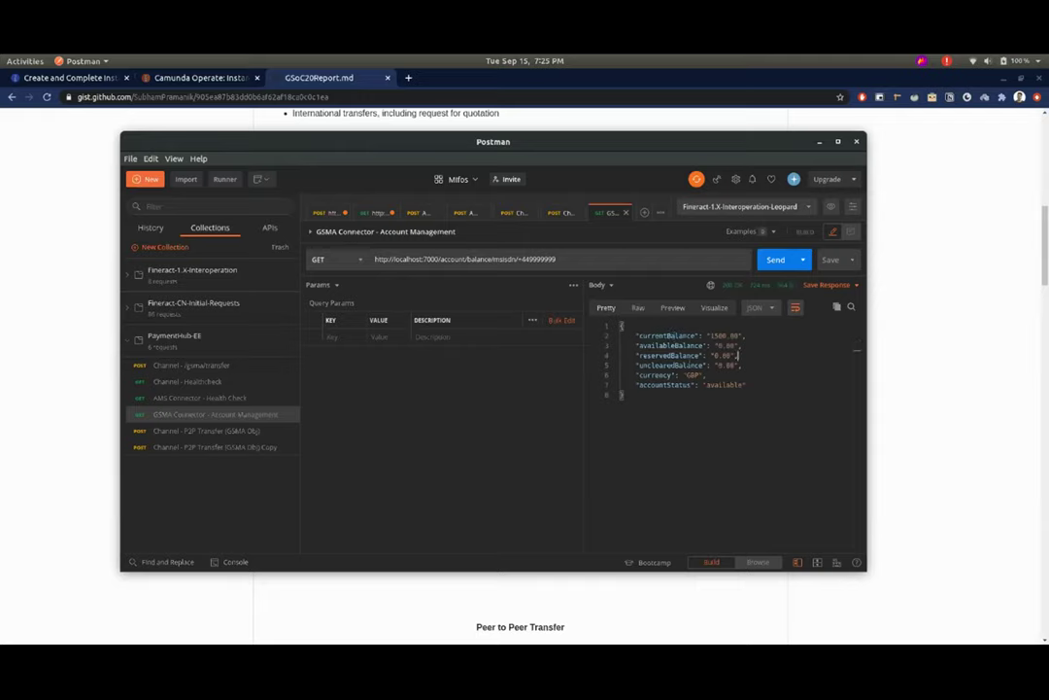
{"action": "double_click", "coordinate": [658, 376]}
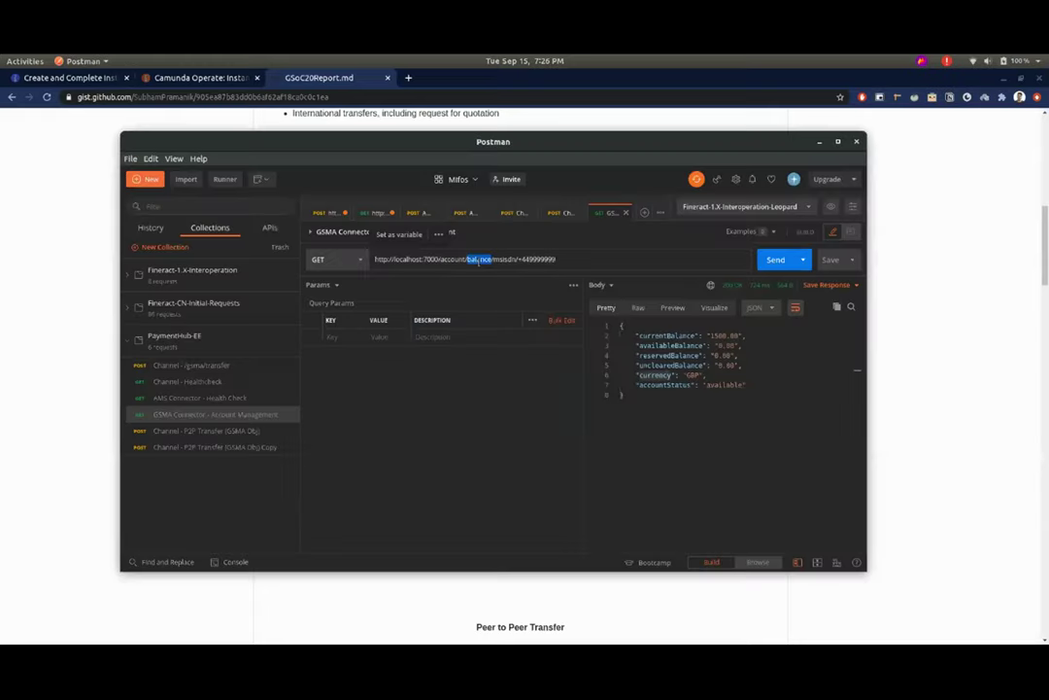
- Request the account name instead of the balance and review the account holder name fields in the response
{"action": "type", "text": "name"}
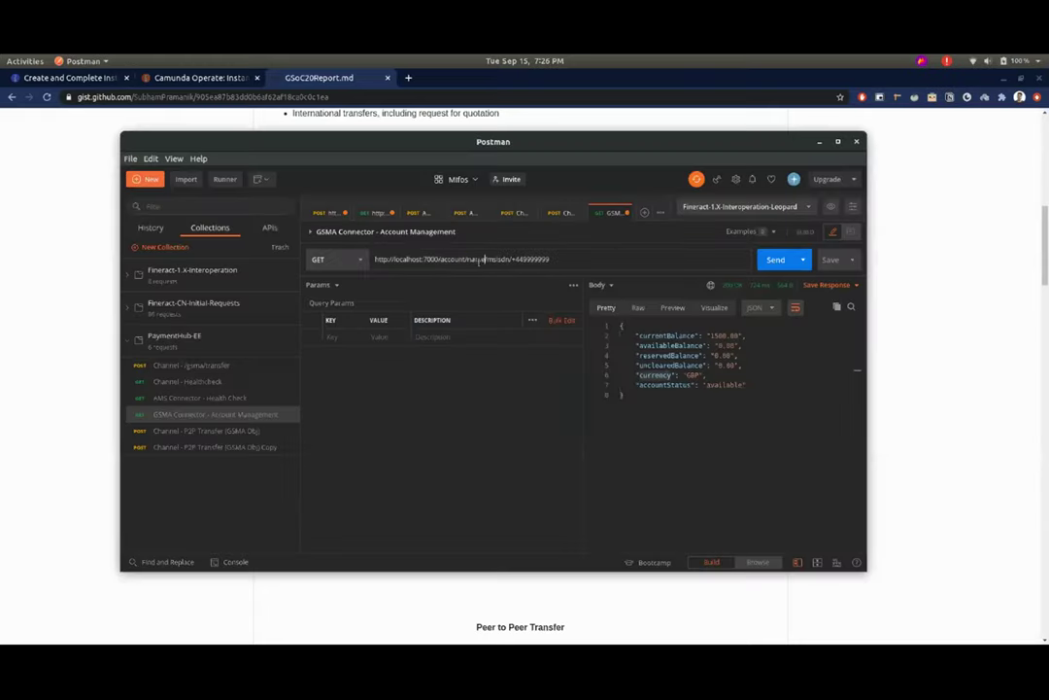
{"action": "left_click", "coordinate": [767, 259]}
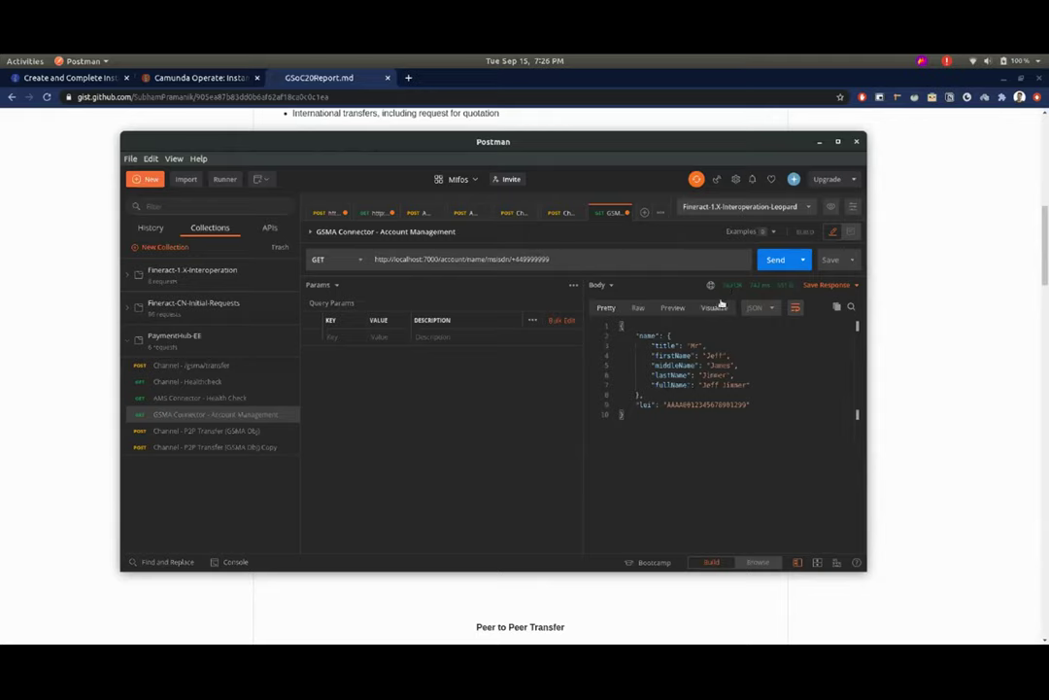
{"action": "left_click_drag", "start_coordinate": [650, 344], "coordinate": [749, 386]}
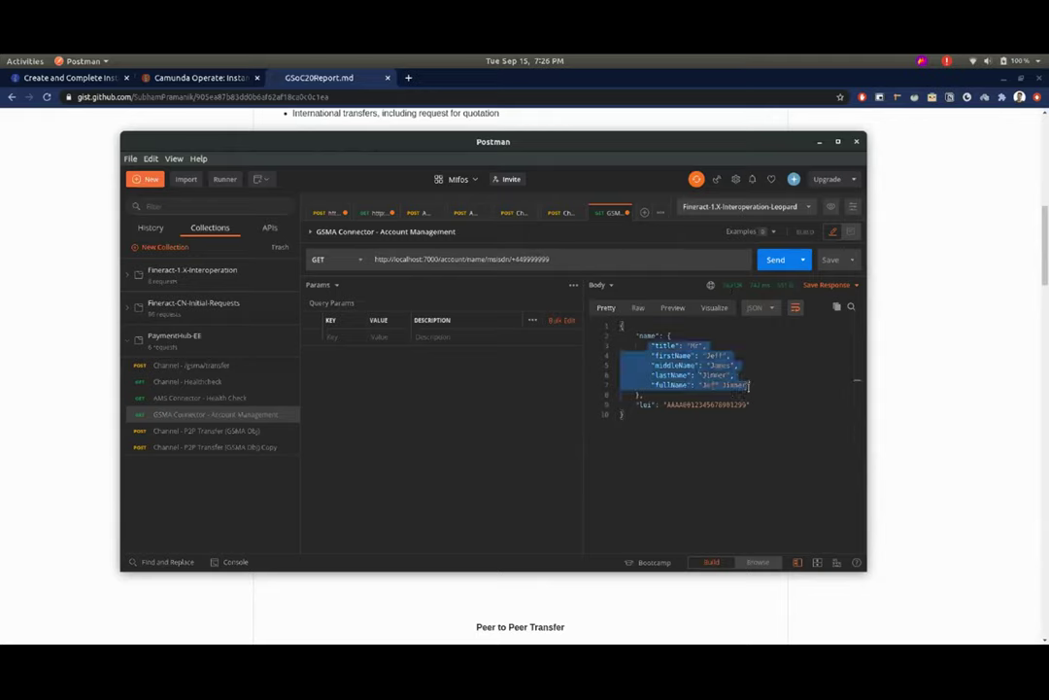
{"action": "left_click", "coordinate": [731, 356]}
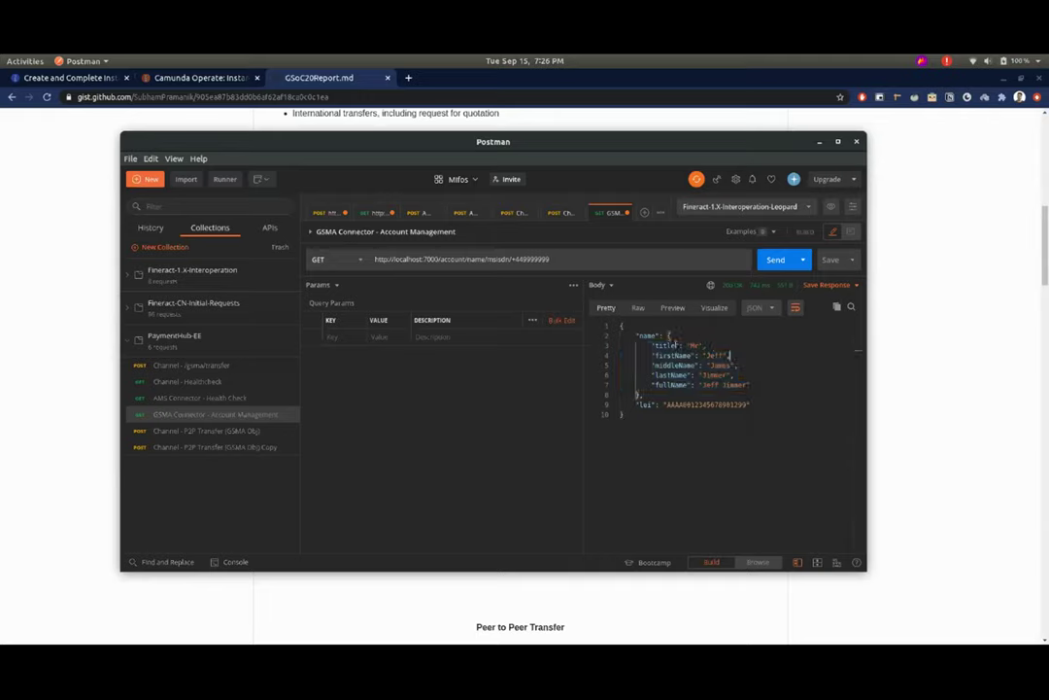
{"action": "double_click", "coordinate": [667, 345]}
{"action": "left_click", "coordinate": [763, 385]}
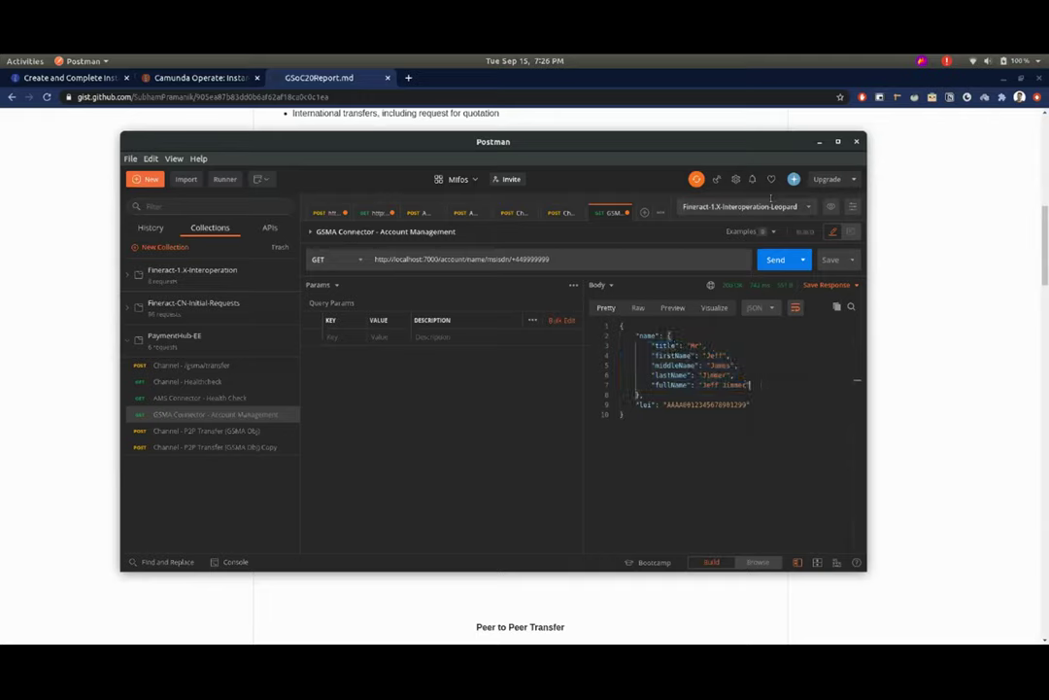
- Return to the report's Peer to Peer Transaction section, read it and switch to Zeebe Modeler showing the gsma-p2p-wo-local-quote-channel.bpmn diagram
{"action": "left_click", "coordinate": [813, 141]}
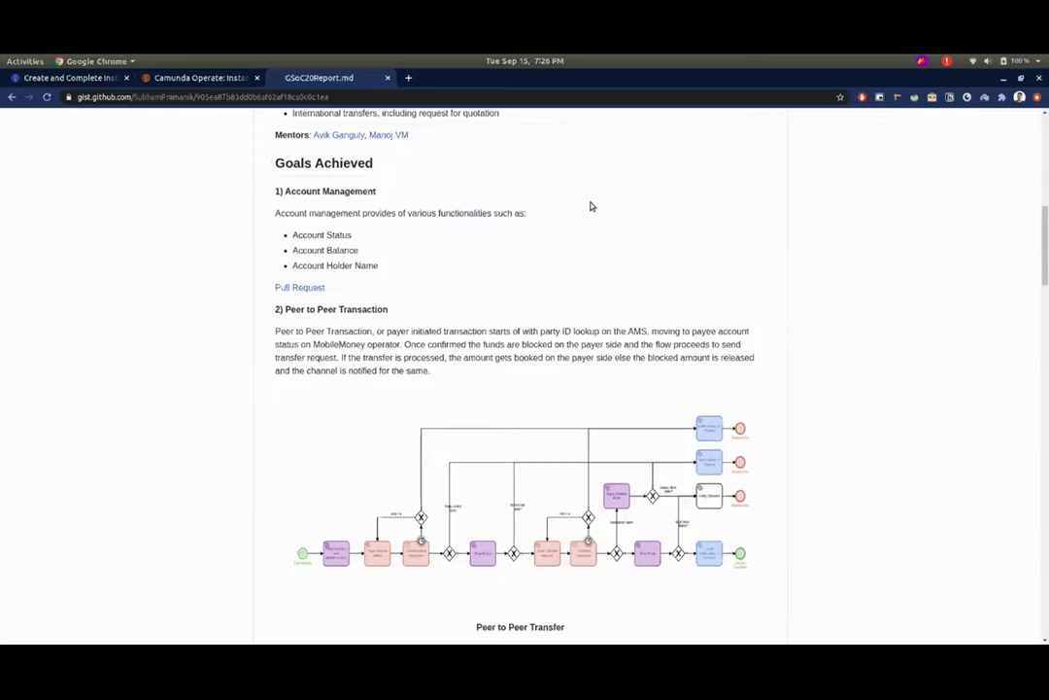
{"action": "scroll", "coordinate": [590, 206], "scroll_direction": "down", "scroll_amount": 4}
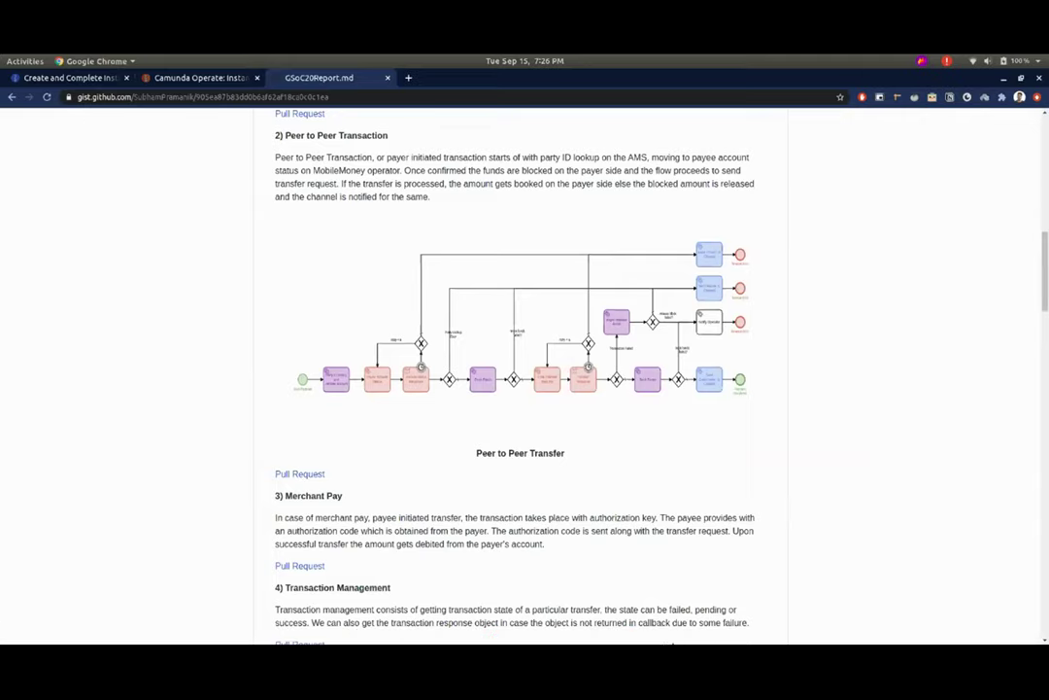
{"action": "left_click", "coordinate": [664, 635]}
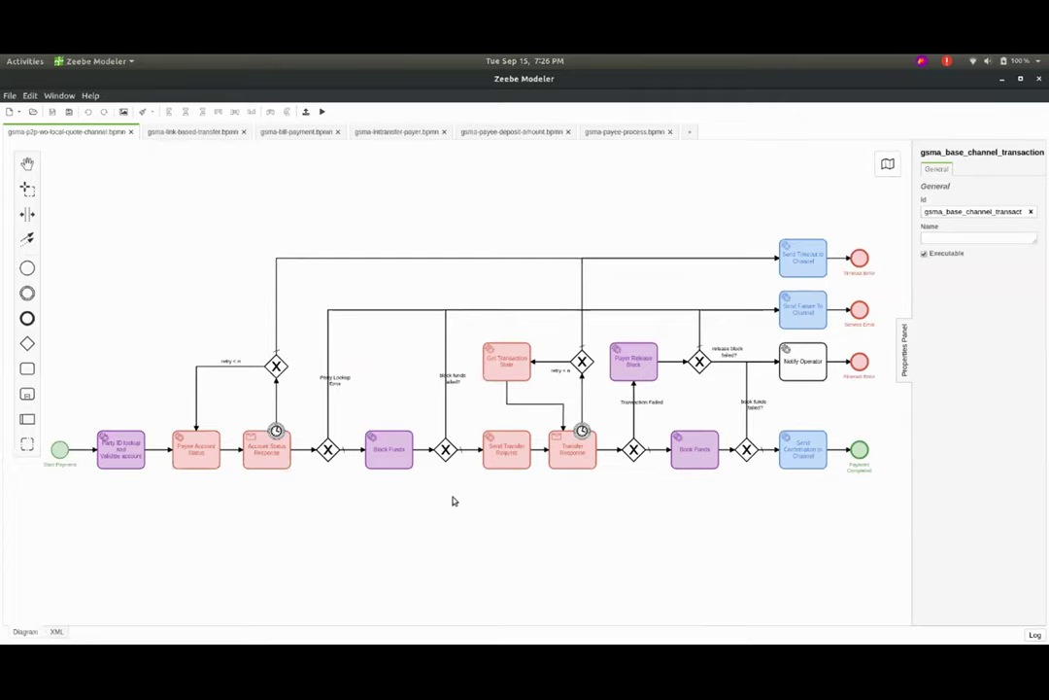
- Inspect the properties of the Party ID lookup and Validate account task near the start of the process
{"action": "scroll", "coordinate": [122, 509], "scroll_direction": "up", "scroll_amount": 1}
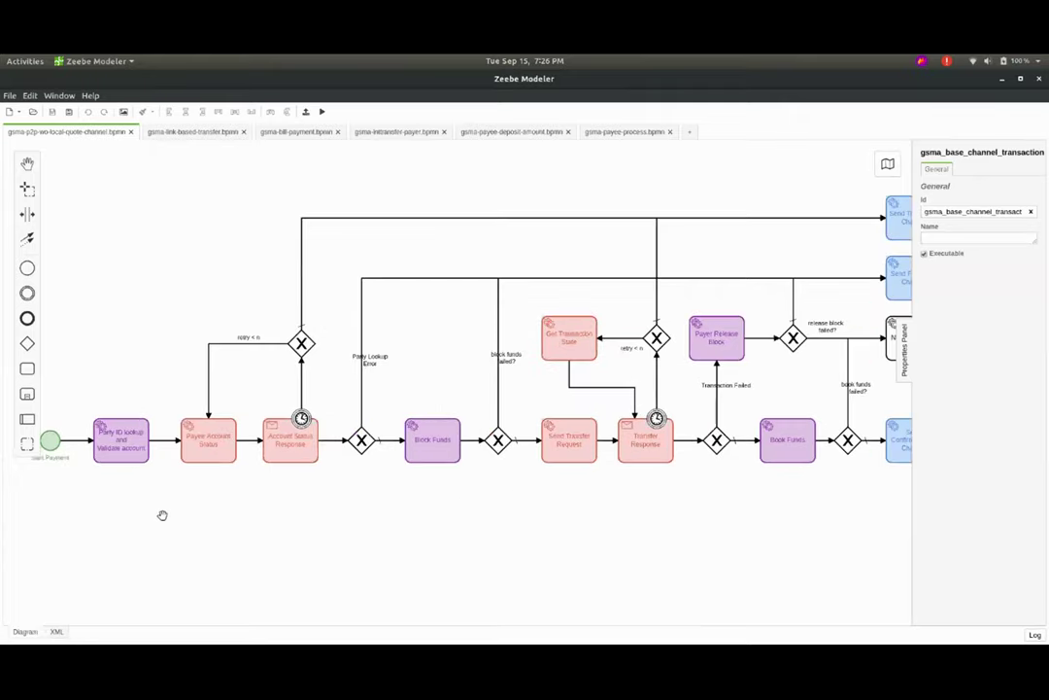
{"action": "scroll", "coordinate": [214, 506], "scroll_direction": "left", "scroll_amount": 2}
{"action": "left_click", "coordinate": [266, 471]}
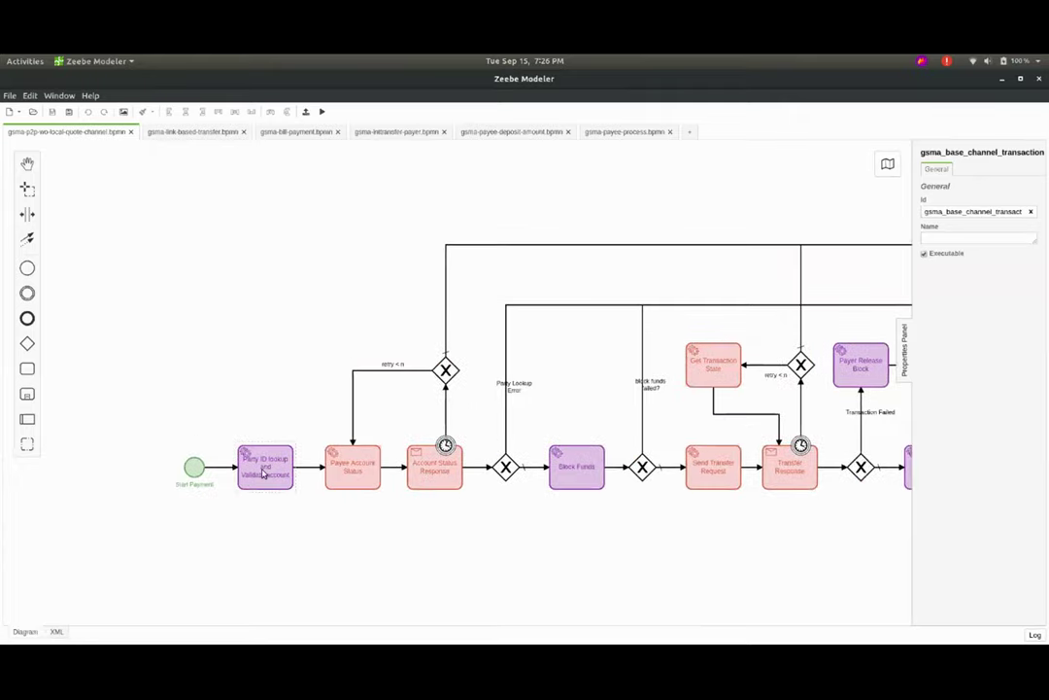
{"action": "left_click", "coordinate": [322, 509]}
{"action": "left_click_drag", "start_coordinate": [320, 510], "coordinate": [330, 520]}
{"action": "left_click", "coordinate": [272, 493]}
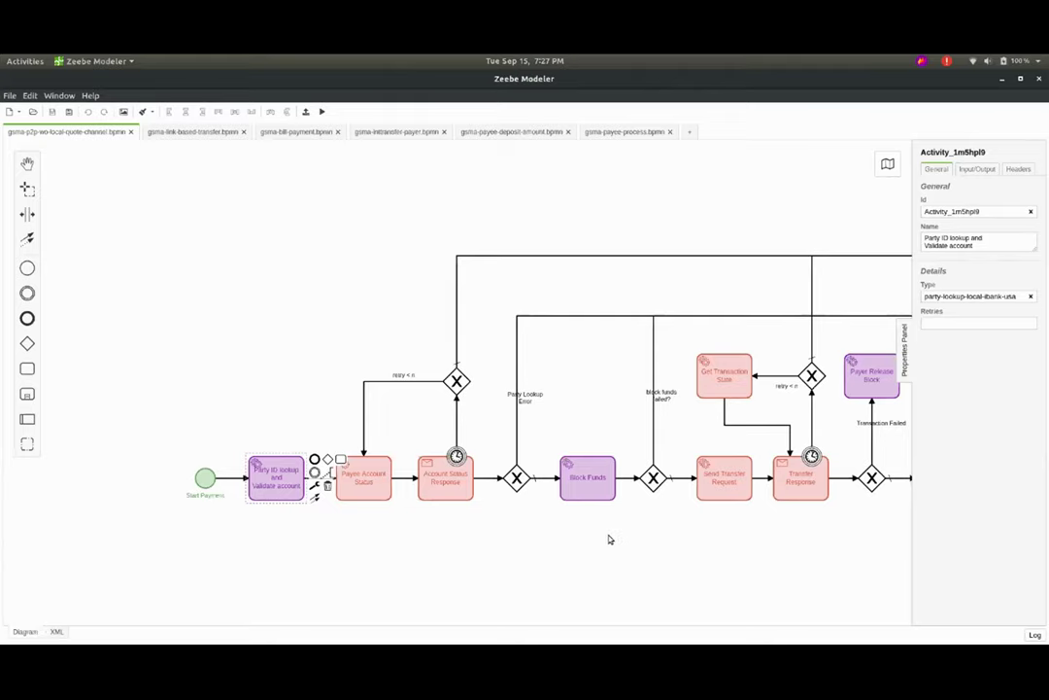
{"action": "scroll", "coordinate": [583, 539], "scroll_direction": "right", "scroll_amount": 1}
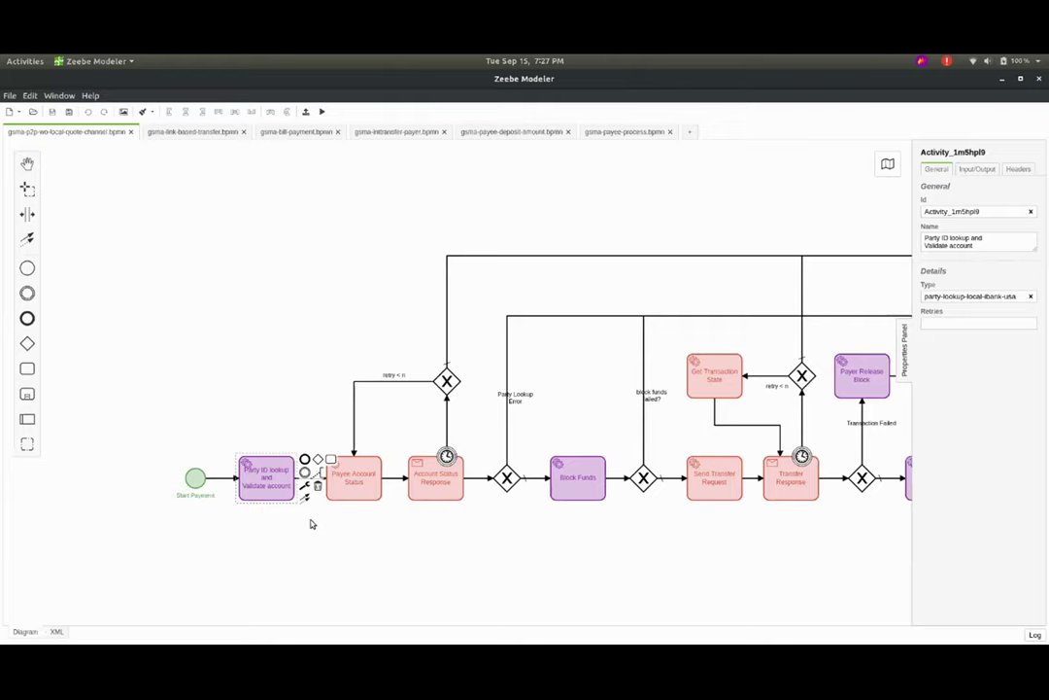
{"action": "left_click", "coordinate": [375, 535]}
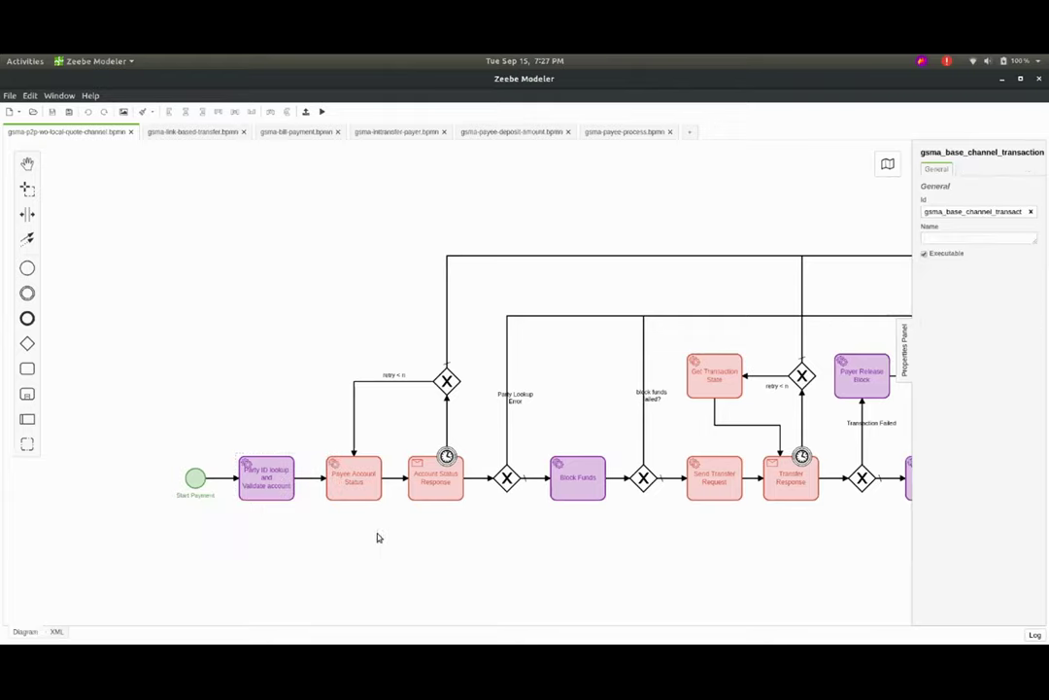
- Inspect the properties of the Payee Account Status task in the peer-to-peer process
{"action": "left_click_drag", "start_coordinate": [471, 525], "coordinate": [321, 534]}
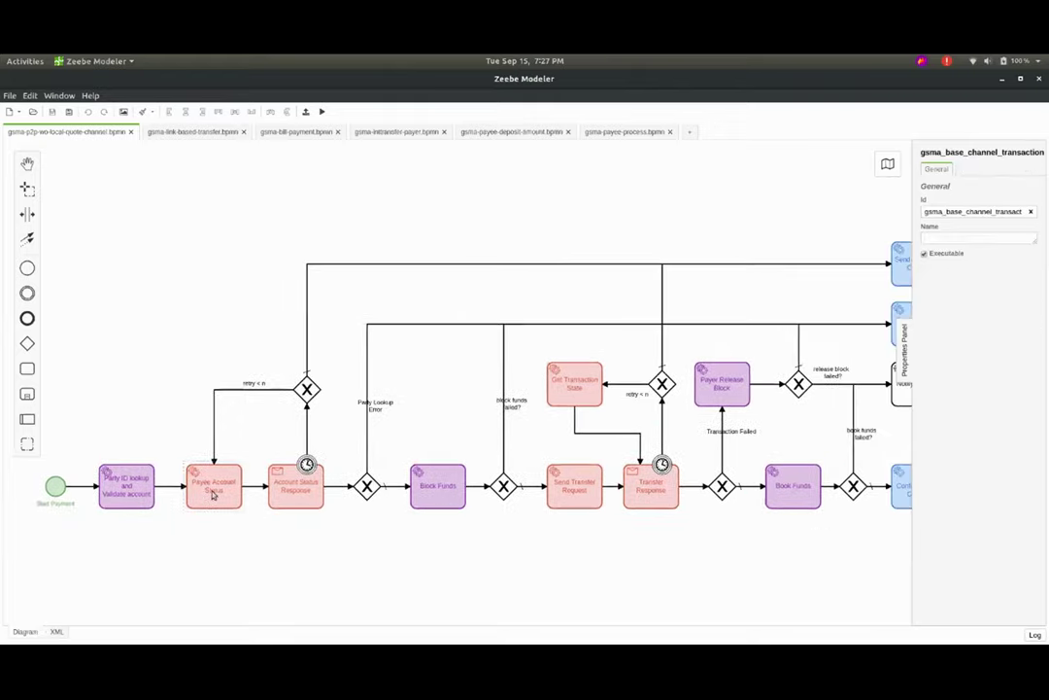
{"action": "left_click", "coordinate": [213, 494]}
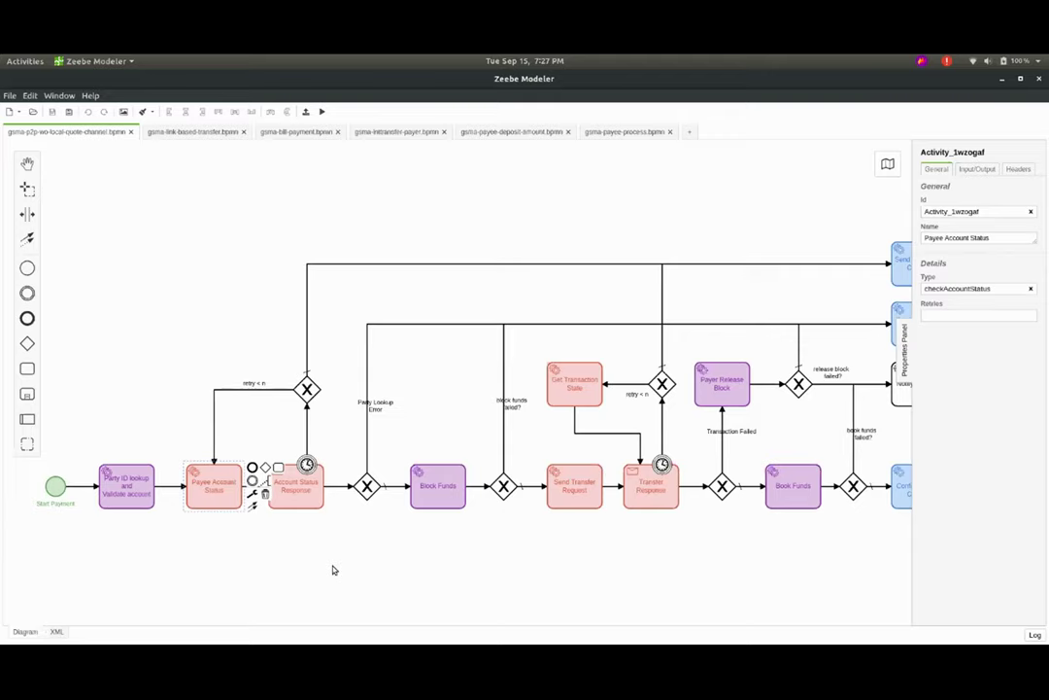
{"action": "left_click", "coordinate": [332, 571]}
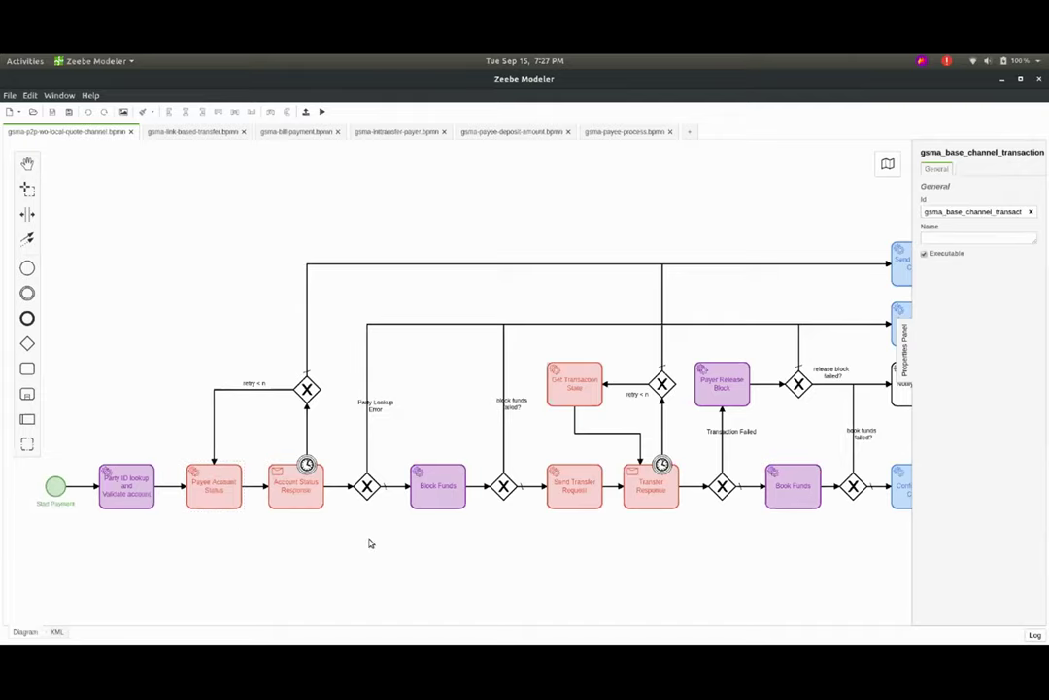
- Examine the account status retry loop, the party lookup error branch and the full transfer flow to its end events
{"action": "scroll", "coordinate": [369, 543], "scroll_direction": "right", "scroll_amount": 1}
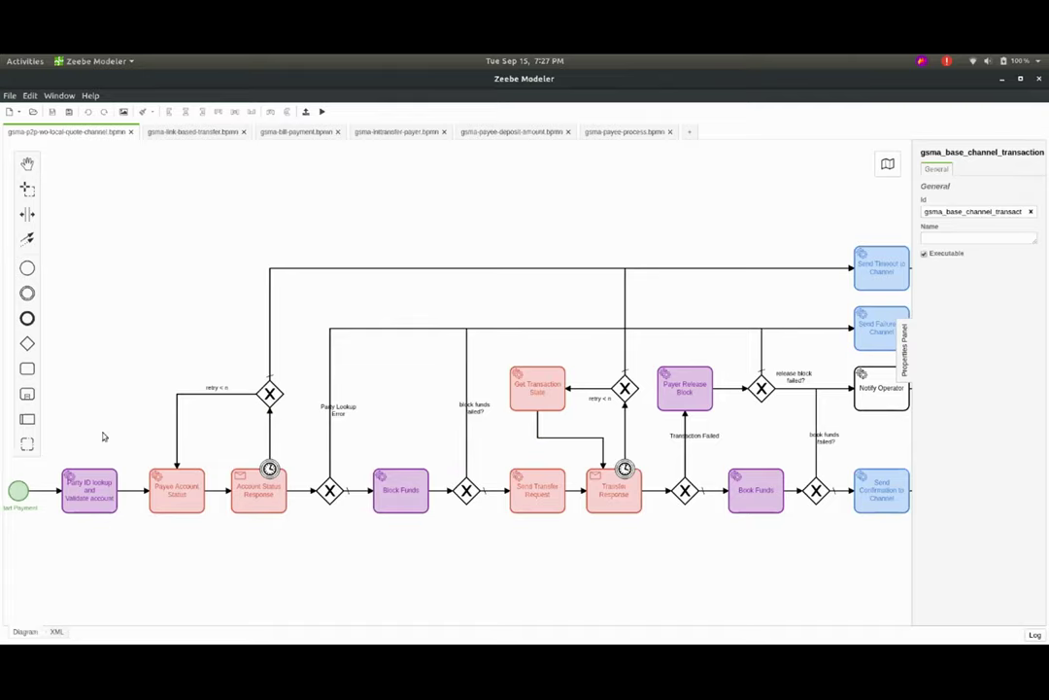
{"action": "left_click", "coordinate": [243, 398]}
{"action": "scroll", "coordinate": [304, 553], "scroll_direction": "right", "scroll_amount": 2}
{"action": "scroll", "coordinate": [305, 553], "scroll_direction": "down", "scroll_amount": 1}
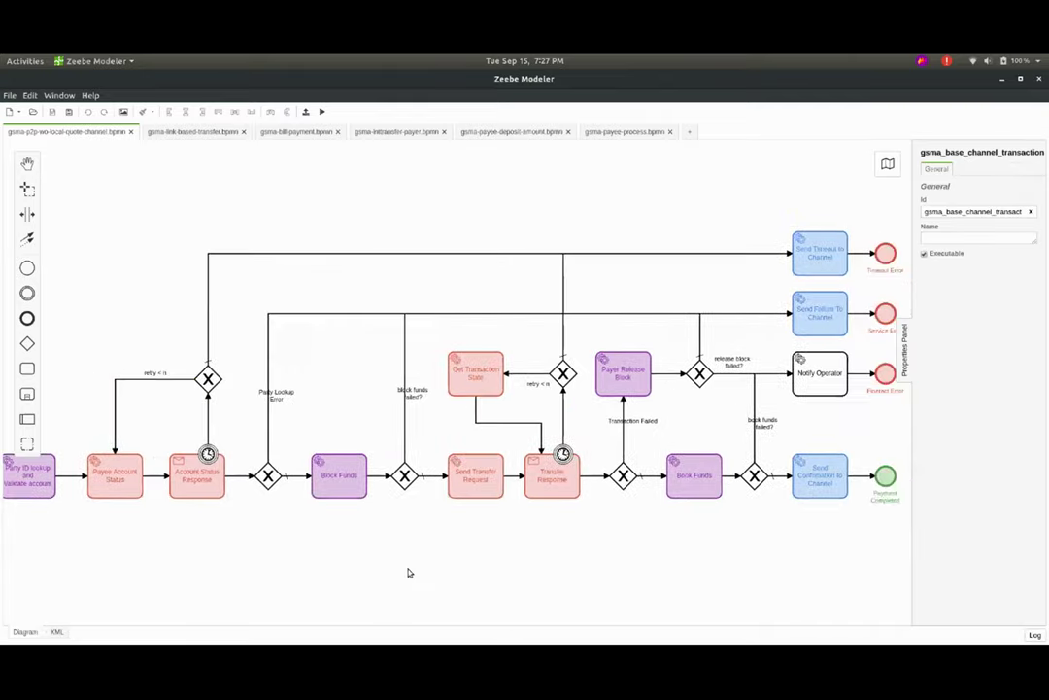
{"action": "scroll", "coordinate": [408, 573], "scroll_direction": "right", "scroll_amount": 2}
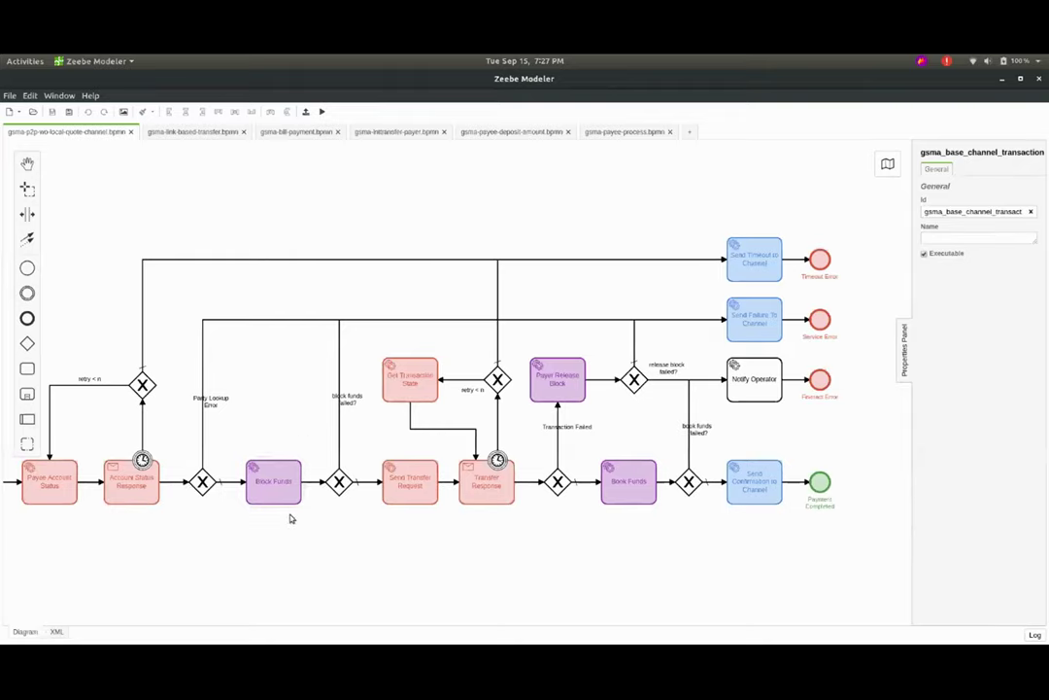
{"action": "scroll", "coordinate": [316, 567], "scroll_direction": "left", "scroll_amount": 1}
{"action": "scroll", "coordinate": [340, 563], "scroll_direction": "down", "scroll_amount": 1}
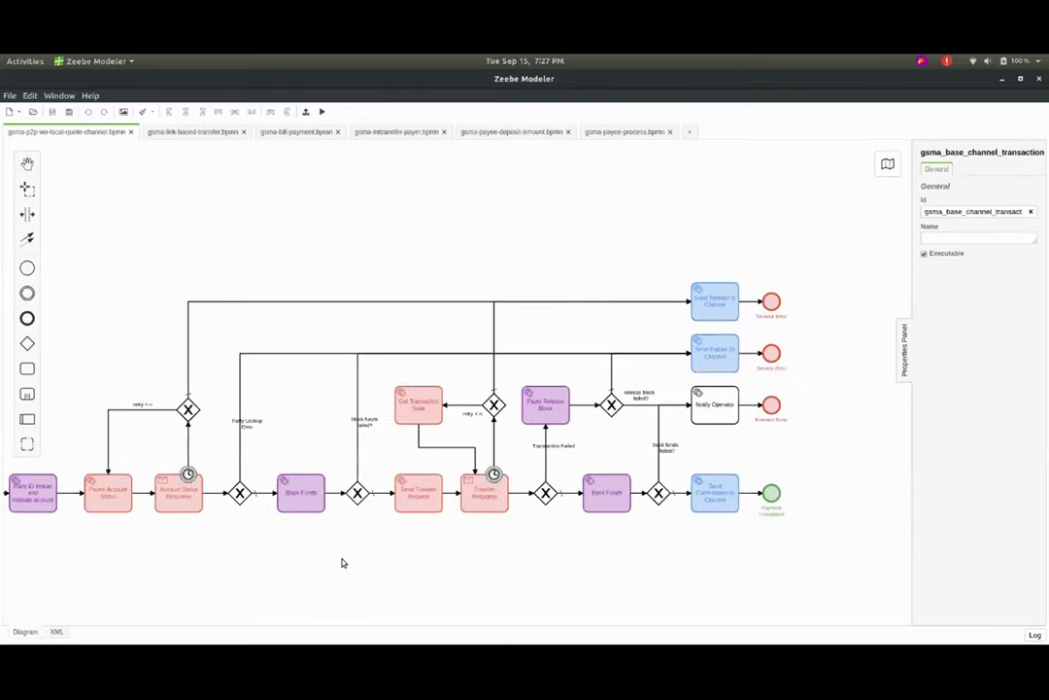
{"action": "scroll", "coordinate": [360, 560], "scroll_direction": "left", "scroll_amount": 3}
{"action": "scroll", "coordinate": [360, 560], "scroll_direction": "down", "scroll_amount": 1}
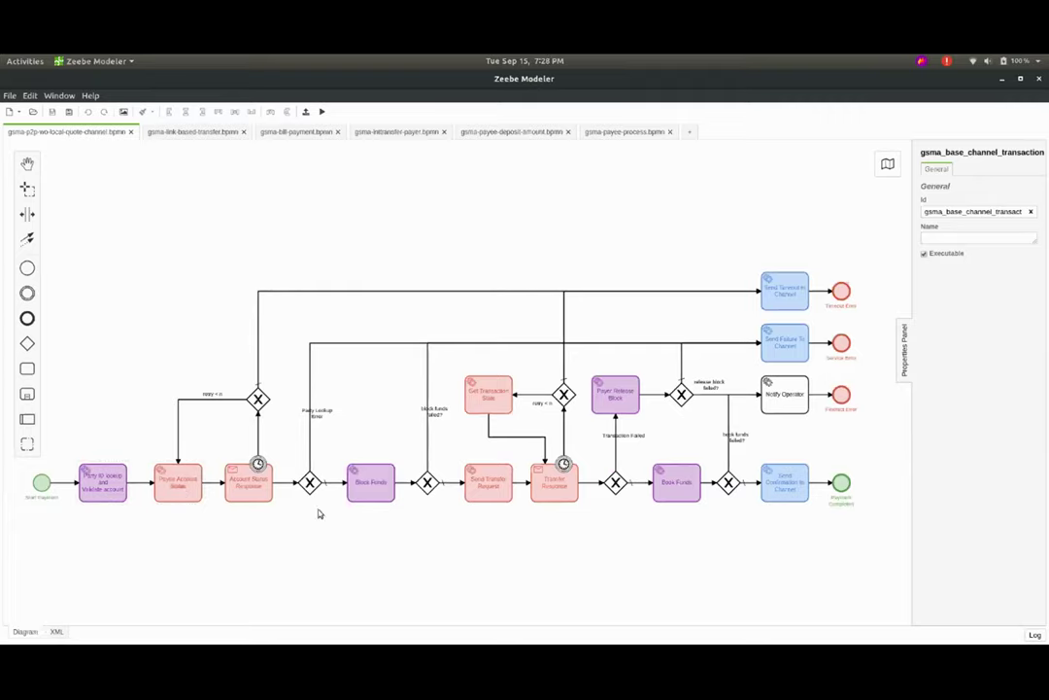
- Inspect the properties of the Block Funds task between the party lookup and block funds gateways
{"action": "scroll", "coordinate": [364, 534], "scroll_direction": "right", "scroll_amount": 1}
{"action": "scroll", "coordinate": [364, 534], "scroll_direction": "up", "scroll_amount": 1}
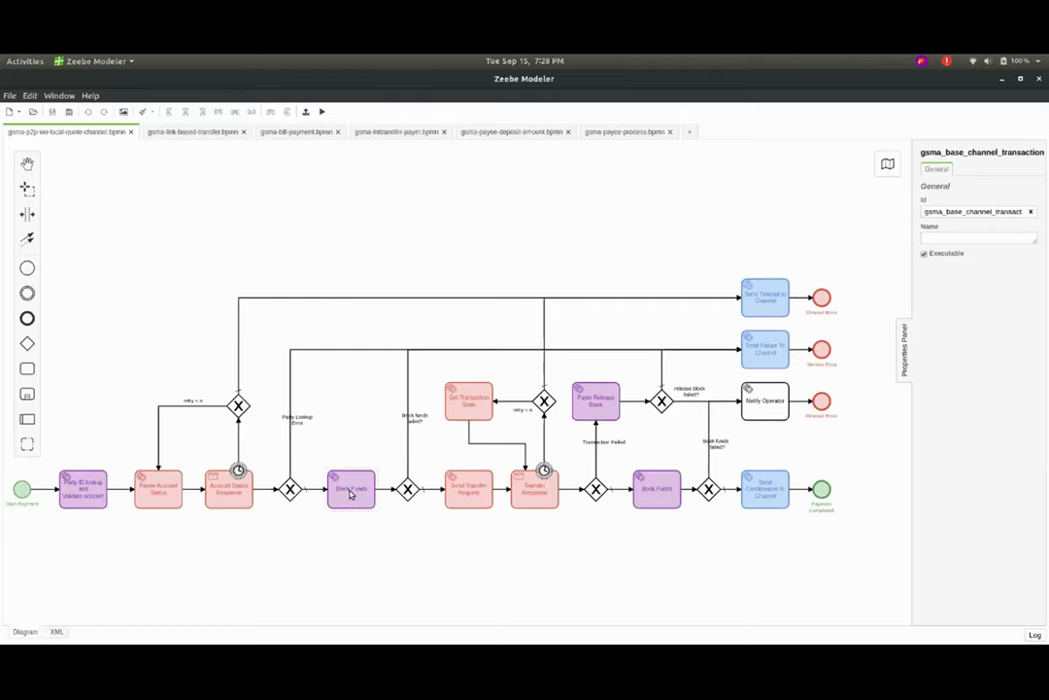
{"action": "left_click", "coordinate": [351, 493]}
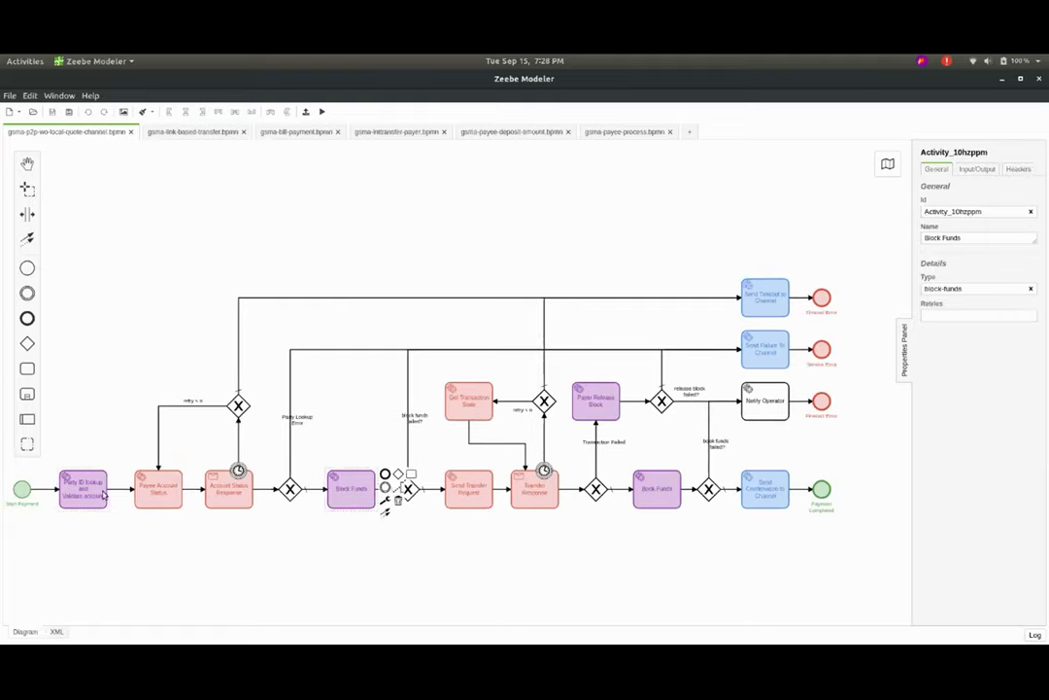
- Inspect the properties of the Send Transfer Request task that follows the block funds gateway
{"action": "left_click", "coordinate": [205, 554]}
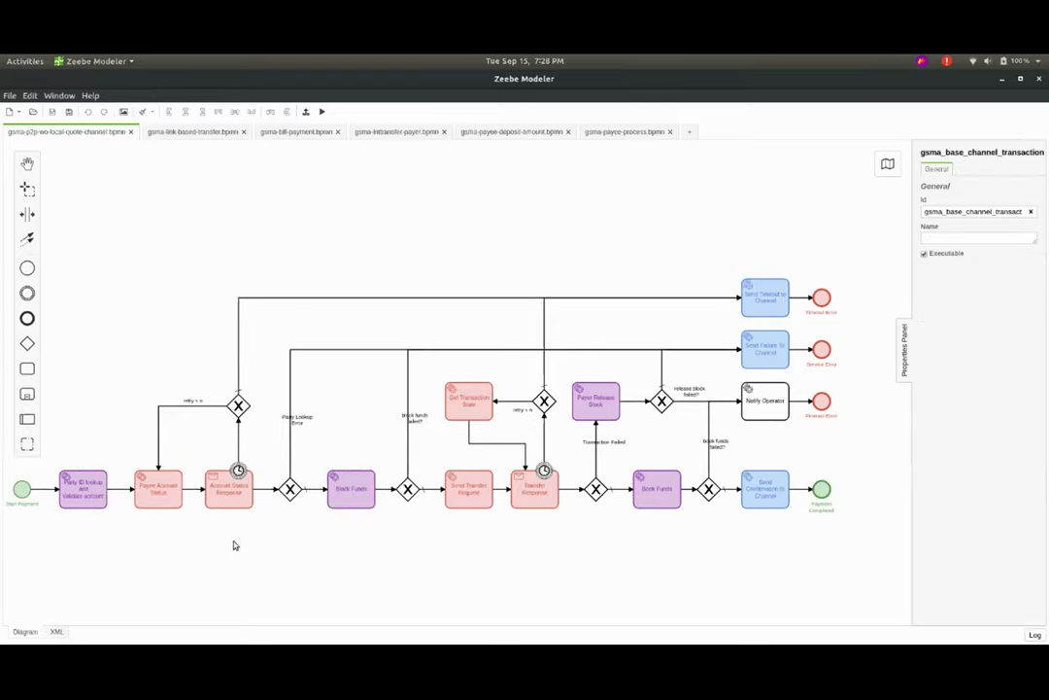
{"action": "scroll", "coordinate": [375, 537], "scroll_direction": "right", "scroll_amount": 1}
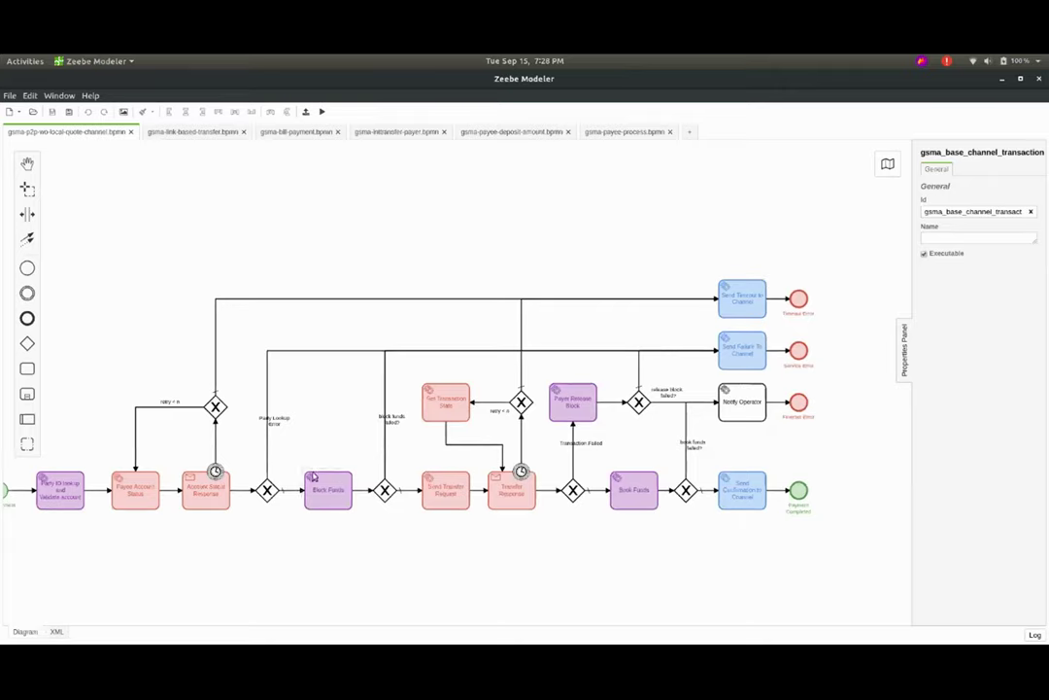
{"action": "scroll", "coordinate": [382, 540], "scroll_direction": "right", "scroll_amount": 1}
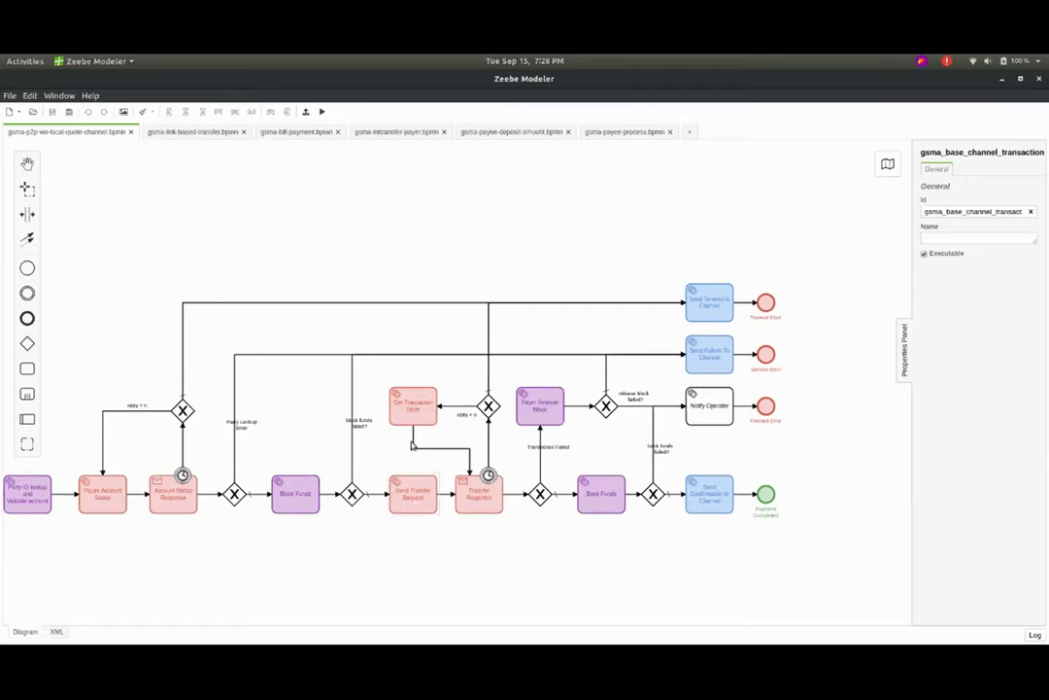
{"action": "left_click", "coordinate": [407, 497]}
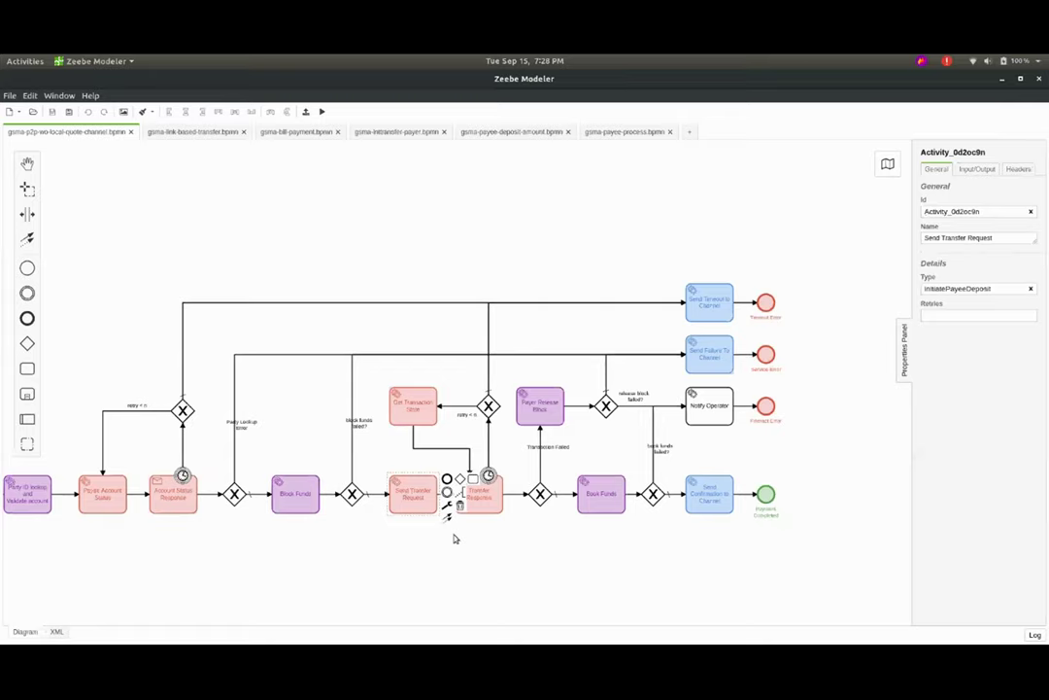
{"action": "left_click", "coordinate": [454, 538]}
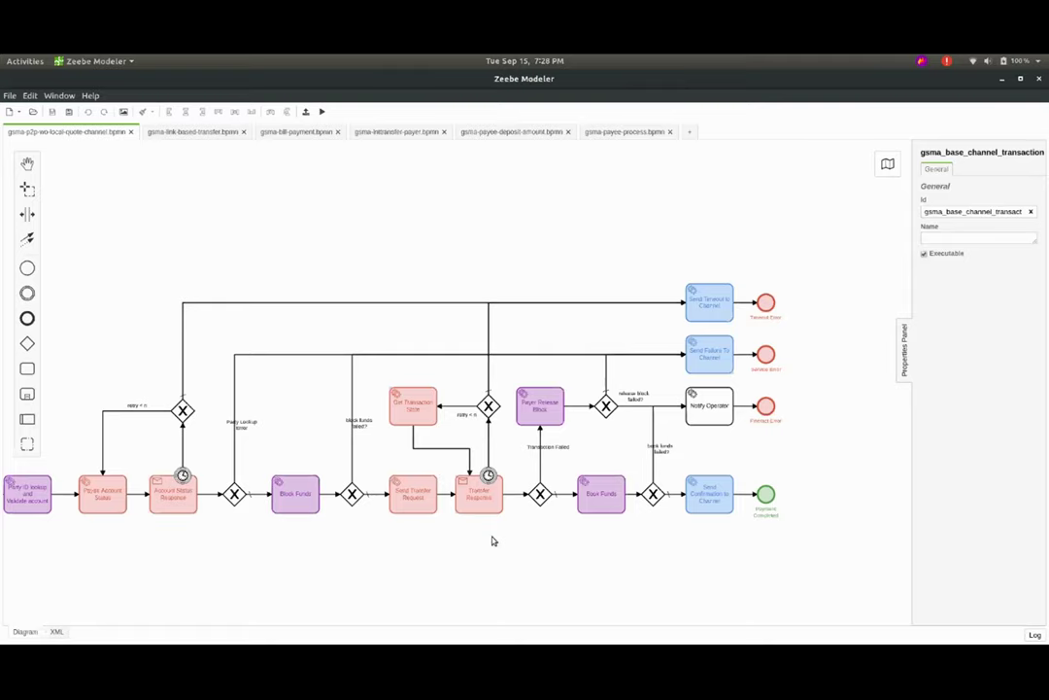
- Inspect the properties of the Get Transaction State task in the transfer response retry loop
{"action": "left_click_drag", "start_coordinate": [492, 541], "coordinate": [462, 546]}
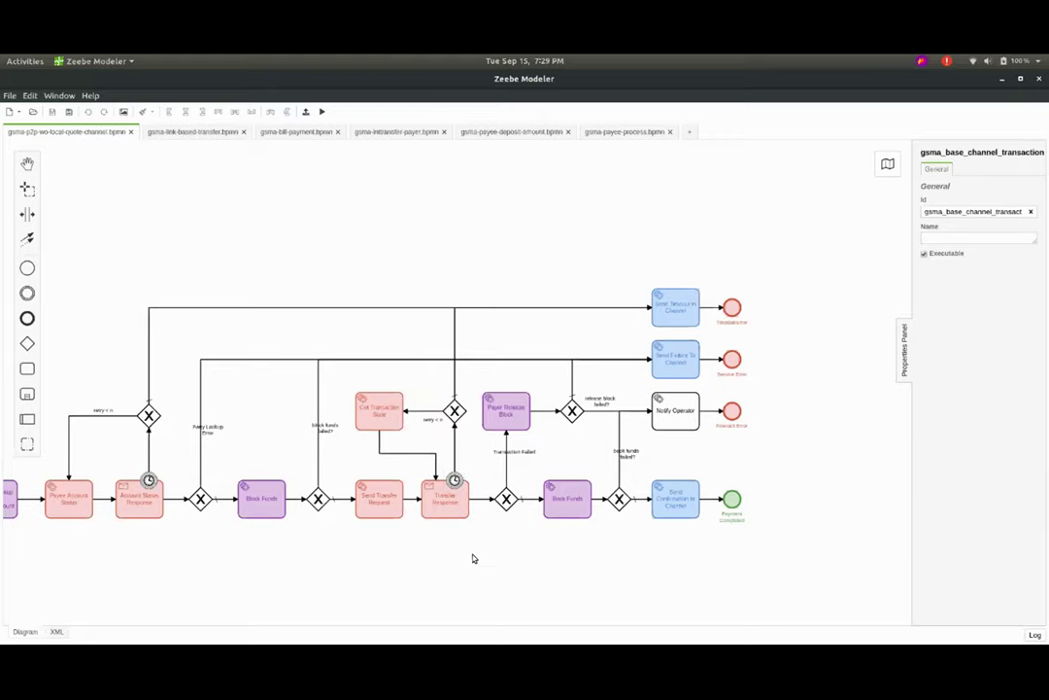
{"action": "left_click_drag", "start_coordinate": [472, 566], "coordinate": [475, 547]}
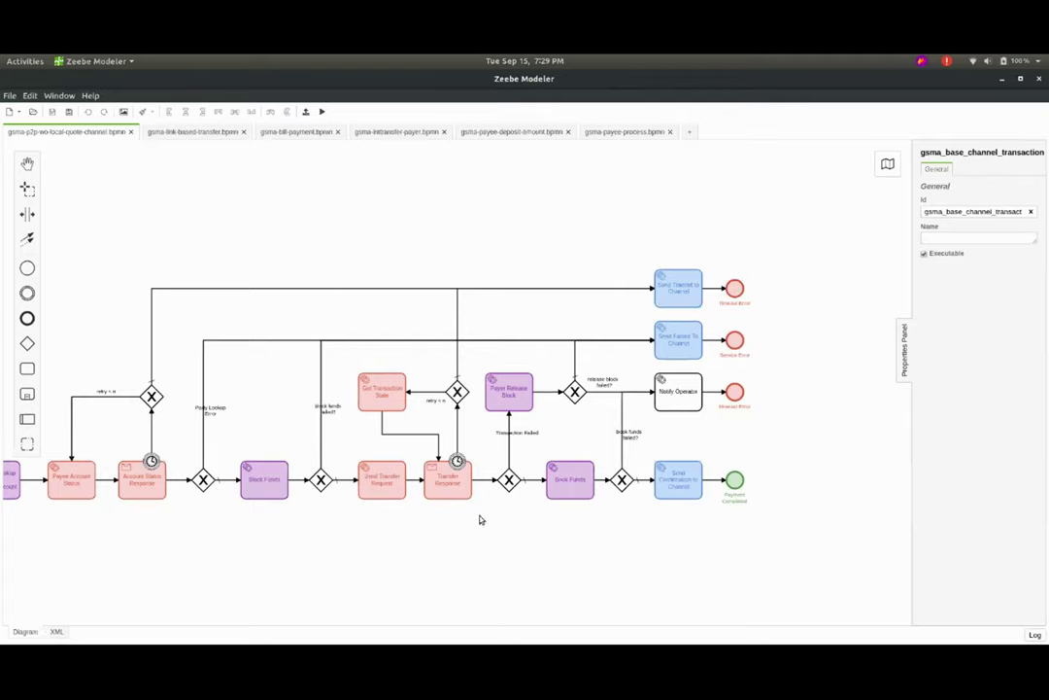
{"action": "left_click", "coordinate": [386, 385]}
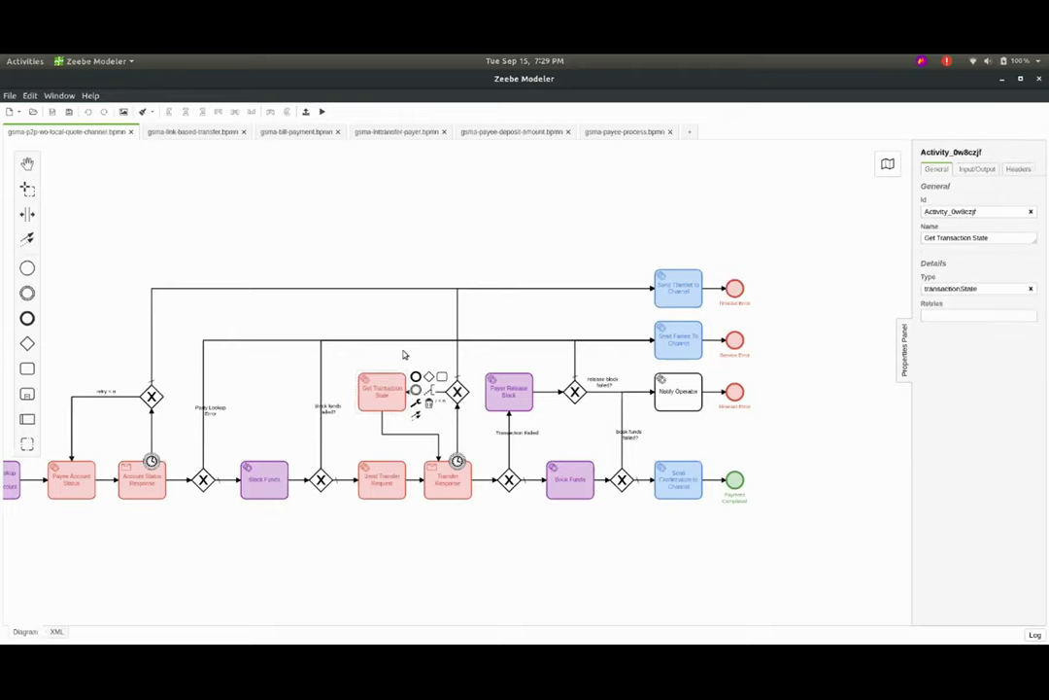
{"action": "left_click", "coordinate": [404, 355]}
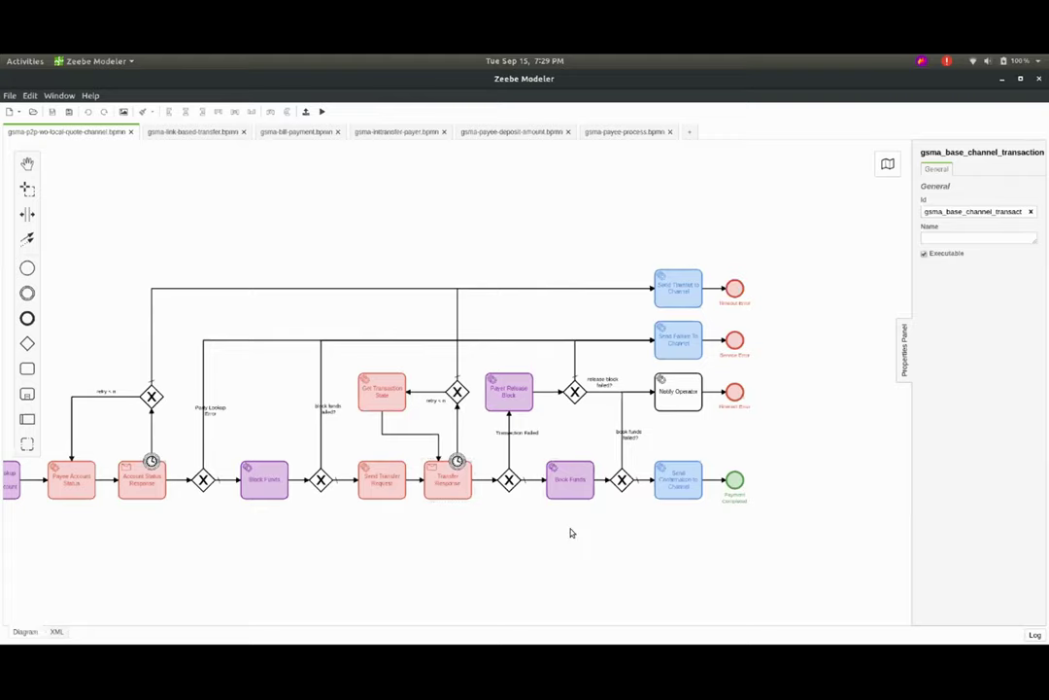
- Inspect the properties of the Payer Release Block task and the Send Failure To Channel task on the failed-transaction path
{"action": "left_click_drag", "start_coordinate": [569, 531], "coordinate": [520, 538]}
{"action": "scroll", "coordinate": [493, 527], "scroll_direction": "up", "scroll_amount": 3}
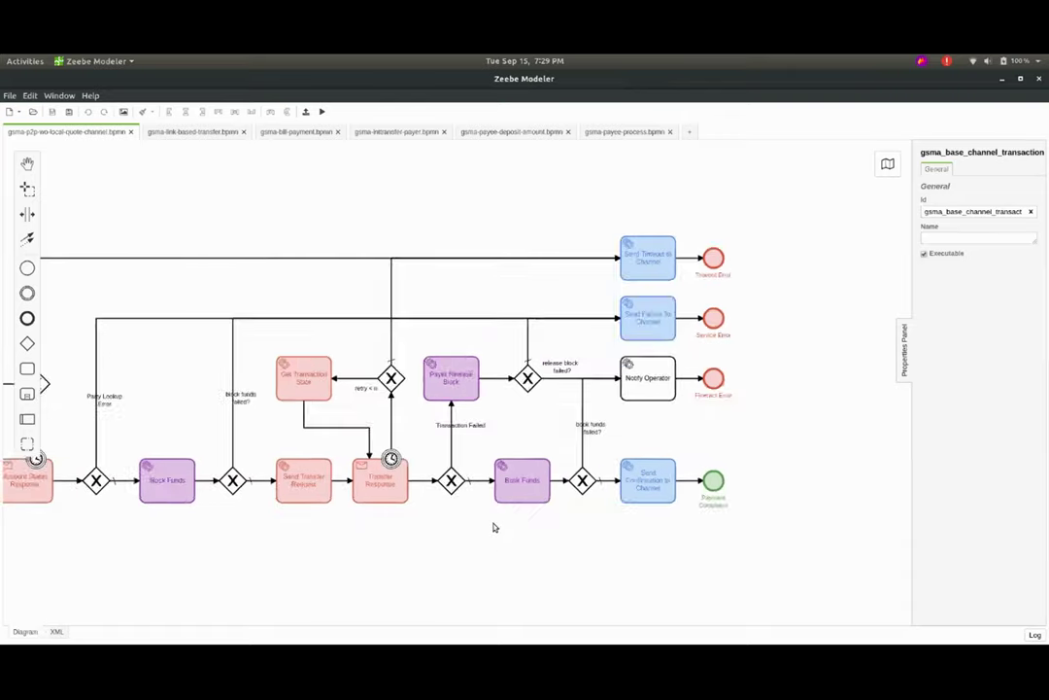
{"action": "left_click_drag", "start_coordinate": [440, 532], "coordinate": [442, 548]}
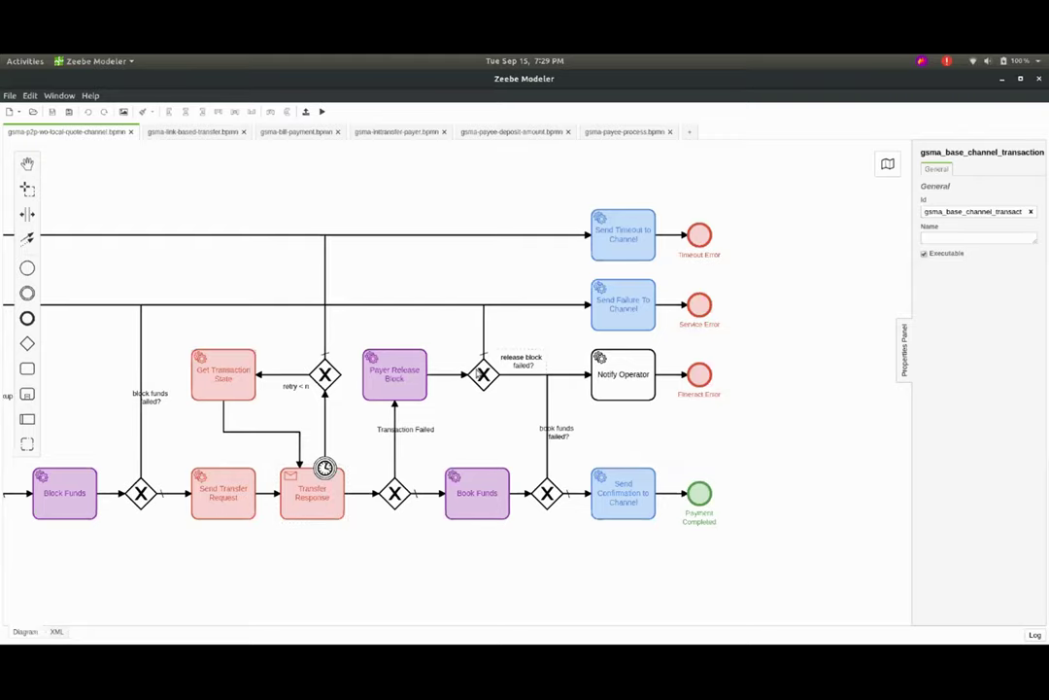
{"action": "left_click", "coordinate": [394, 382]}
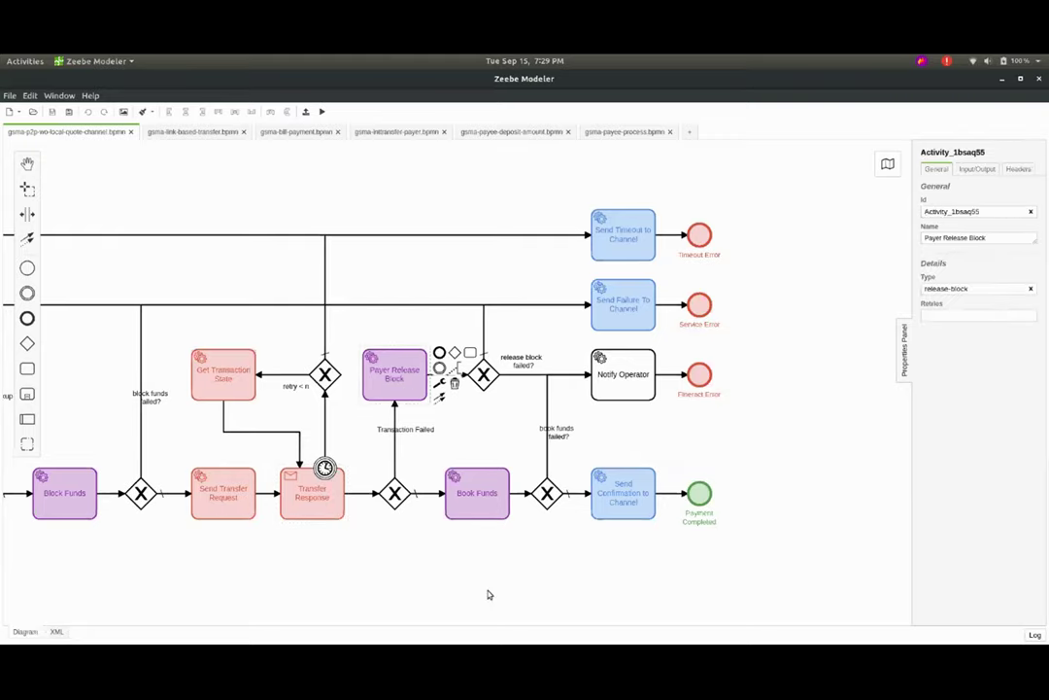
{"action": "scroll", "coordinate": [489, 593], "scroll_direction": "down", "scroll_amount": 3}
{"action": "left_click_drag", "start_coordinate": [498, 590], "coordinate": [539, 561]}
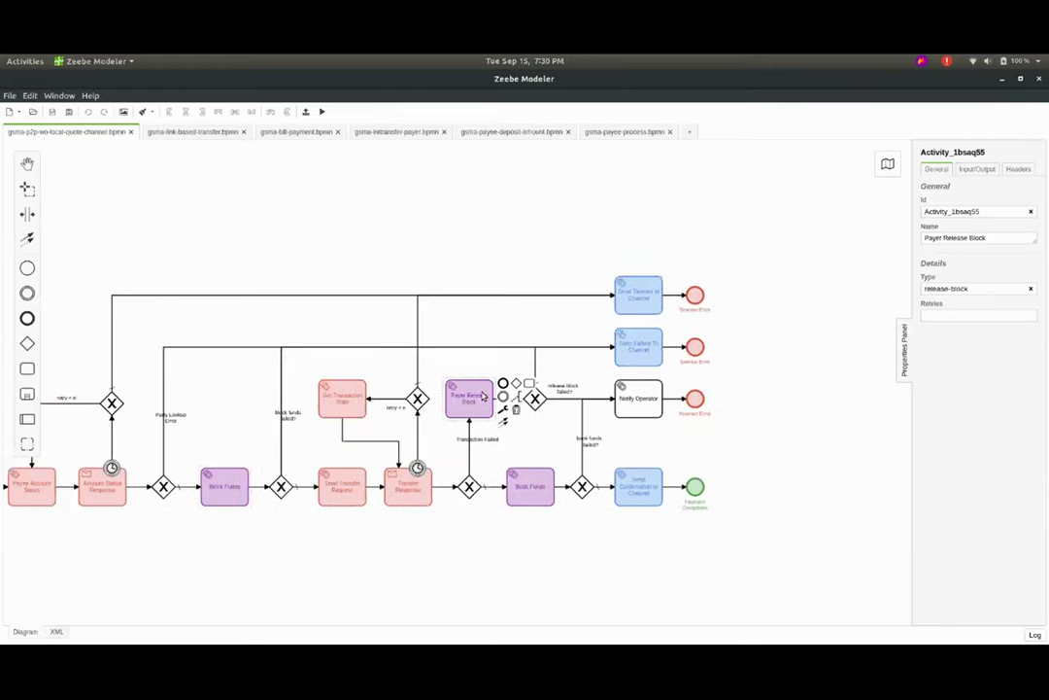
{"action": "left_click", "coordinate": [533, 374]}
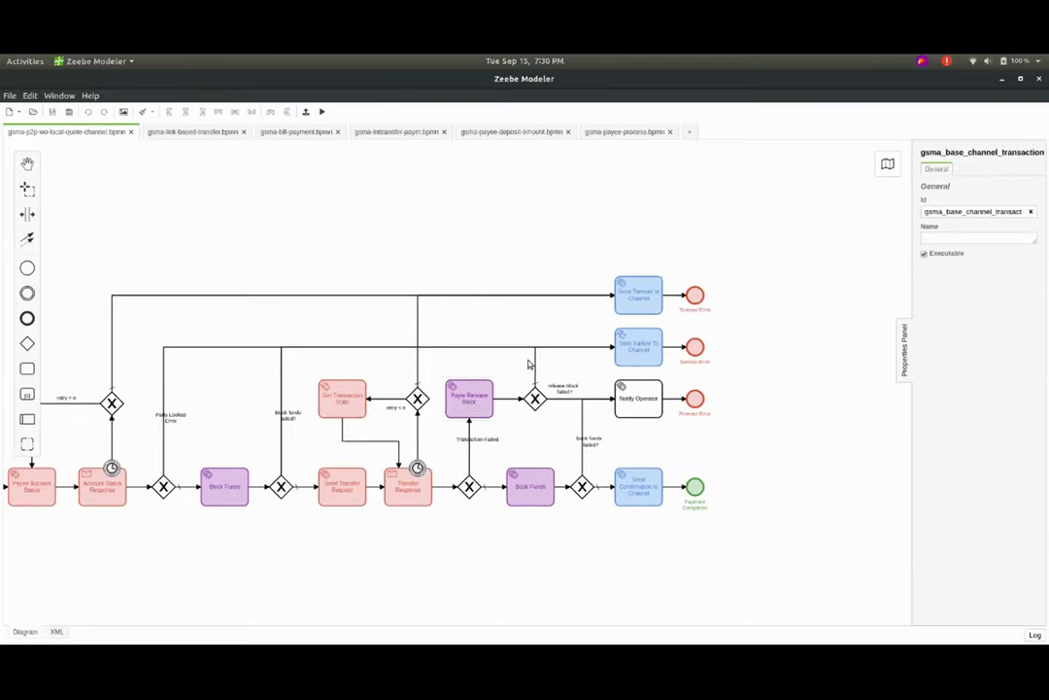
{"action": "left_click", "coordinate": [651, 351]}
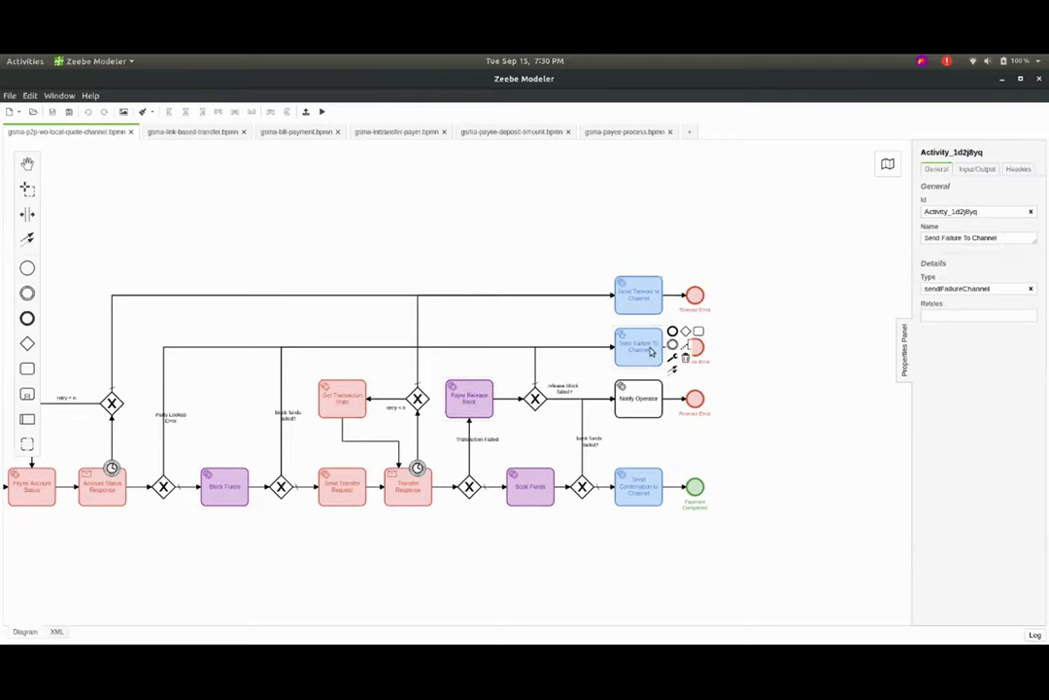
{"action": "left_click", "coordinate": [792, 335]}
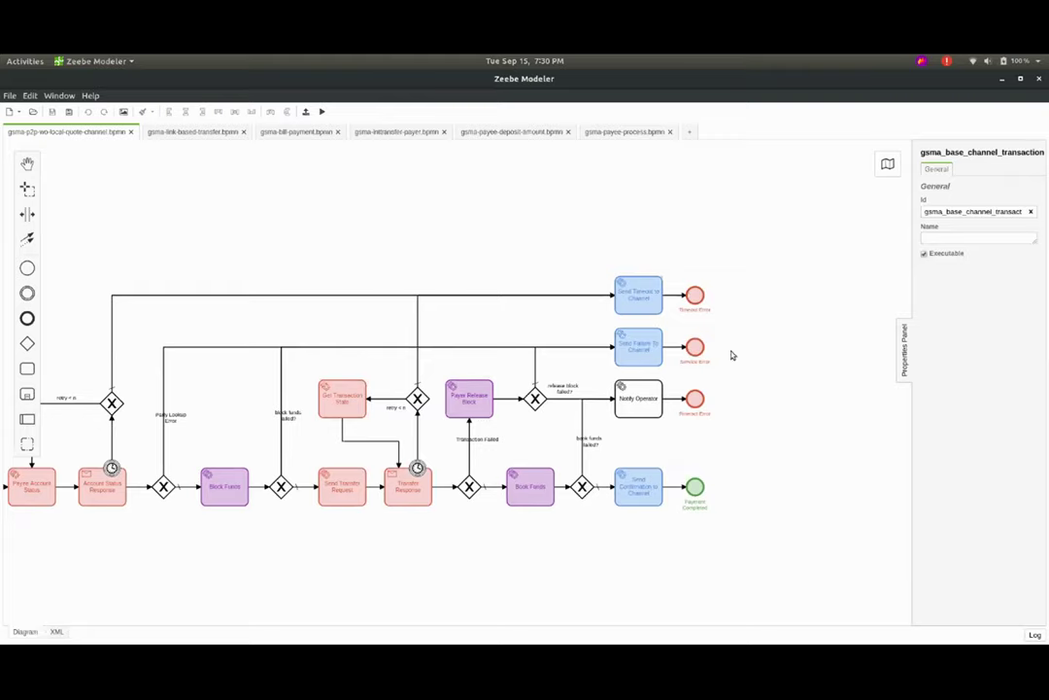
- Inspect the properties of the Book Funds and Send Confirmation to Channel tasks on the path to the payment completed event
{"action": "left_click_drag", "start_coordinate": [489, 517], "coordinate": [477, 506]}
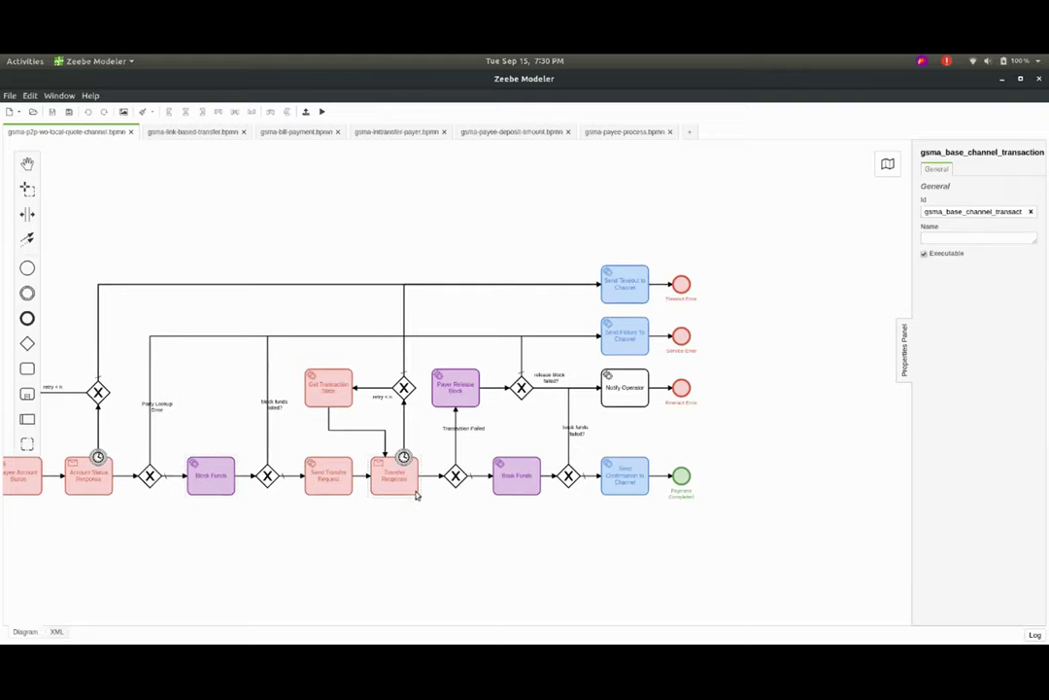
{"action": "left_click_drag", "start_coordinate": [457, 520], "coordinate": [438, 497]}
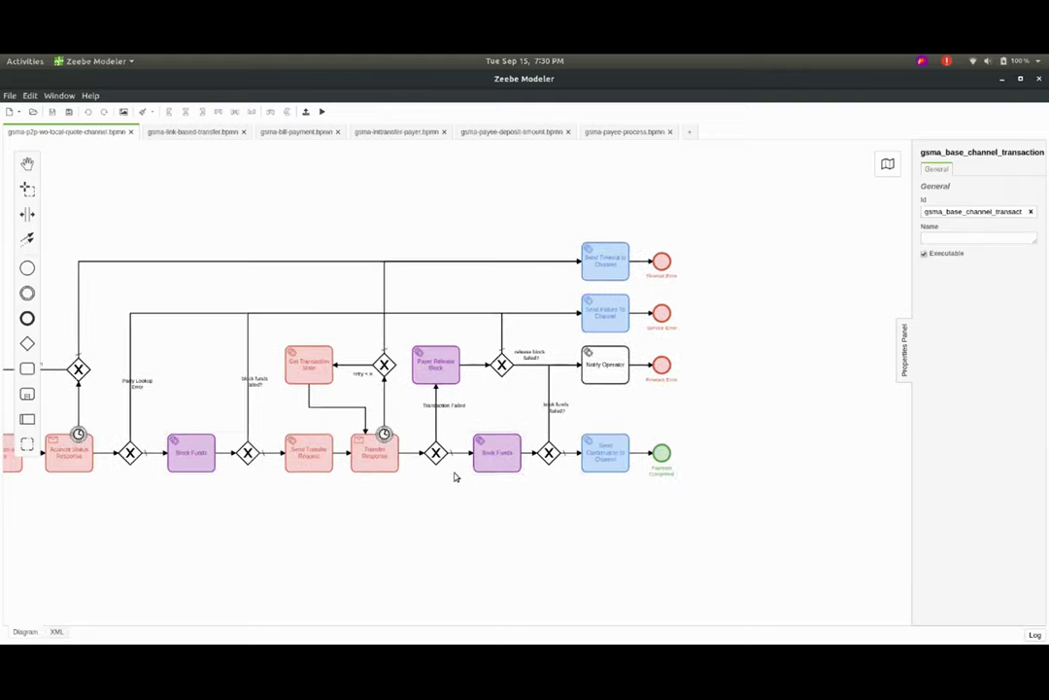
{"action": "left_click", "coordinate": [492, 458]}
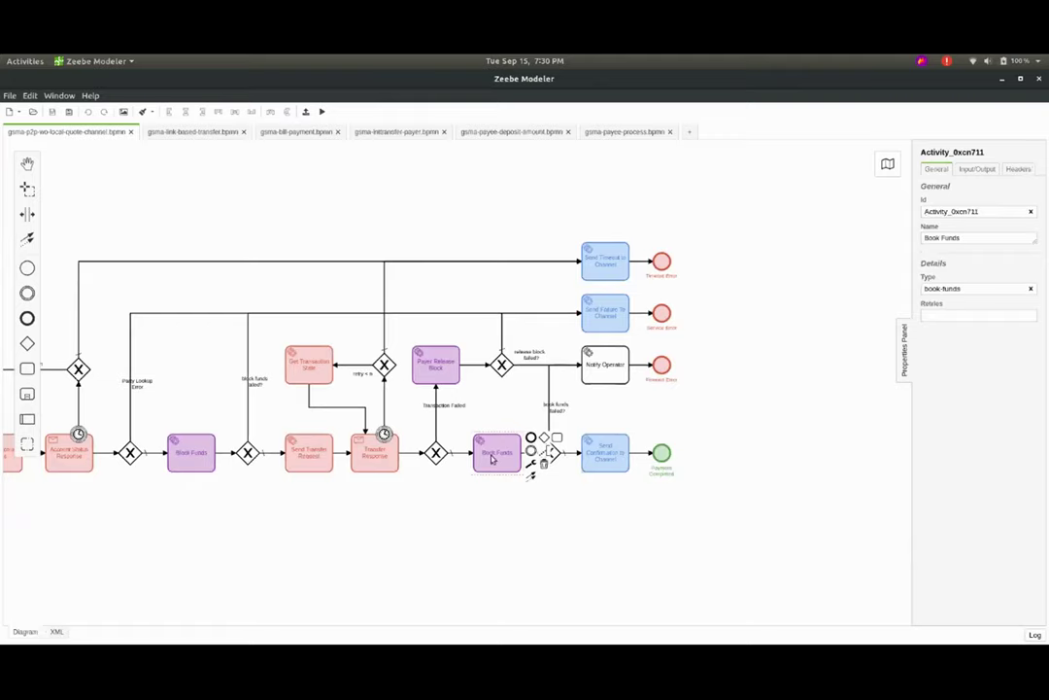
{"action": "left_click", "coordinate": [507, 542]}
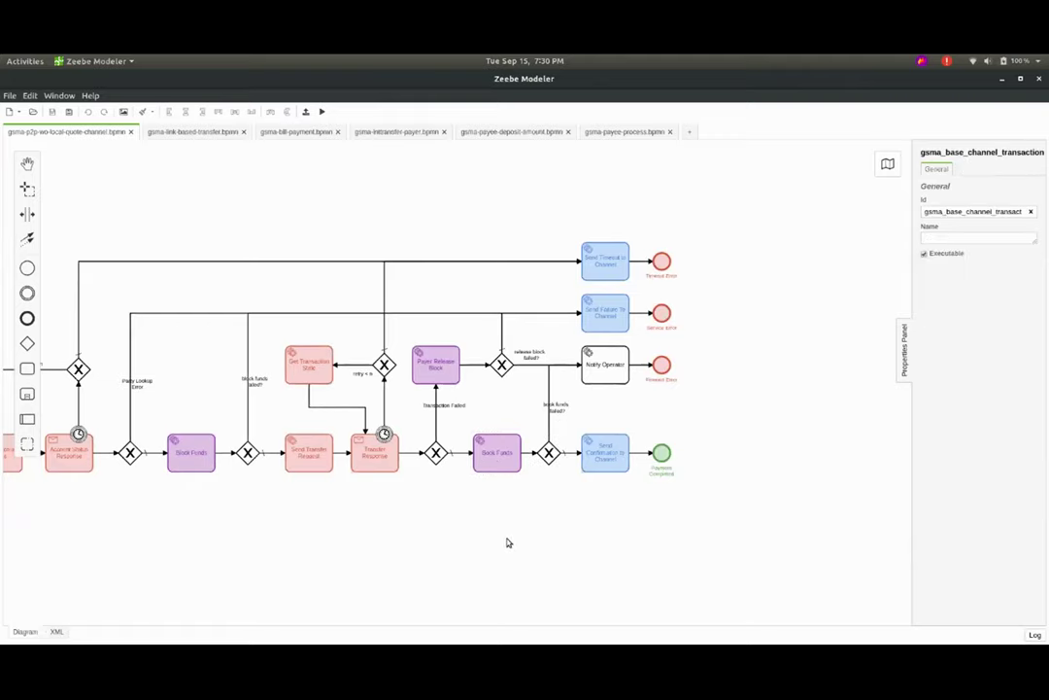
{"action": "left_click", "coordinate": [495, 453]}
{"action": "left_click", "coordinate": [625, 503]}
{"action": "left_click", "coordinate": [623, 466]}
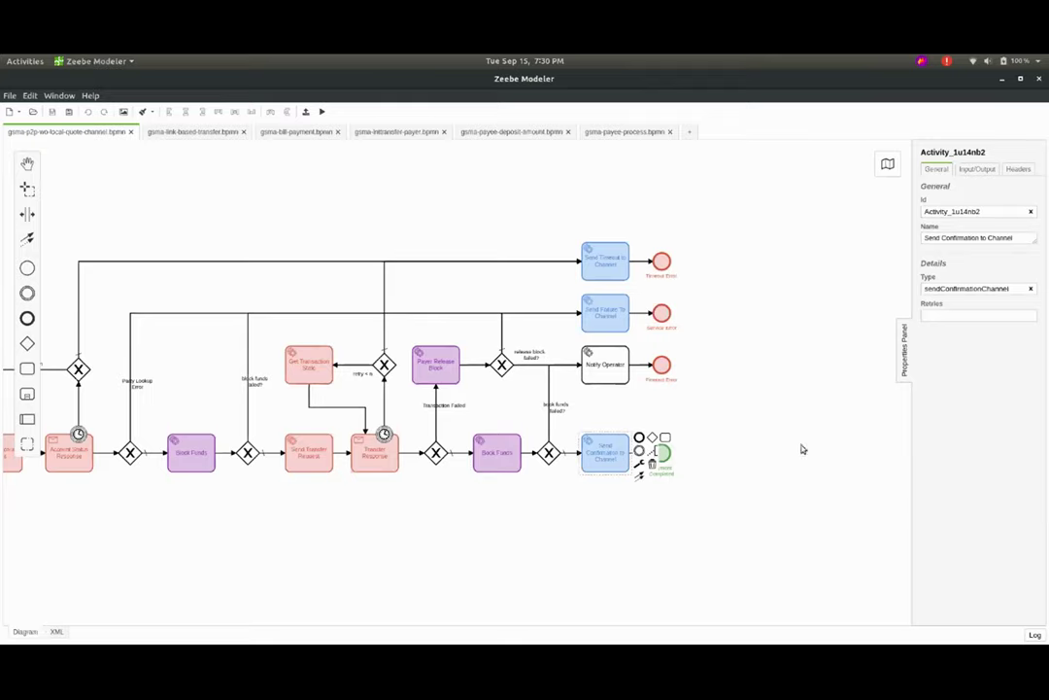
{"action": "left_click", "coordinate": [757, 454]}
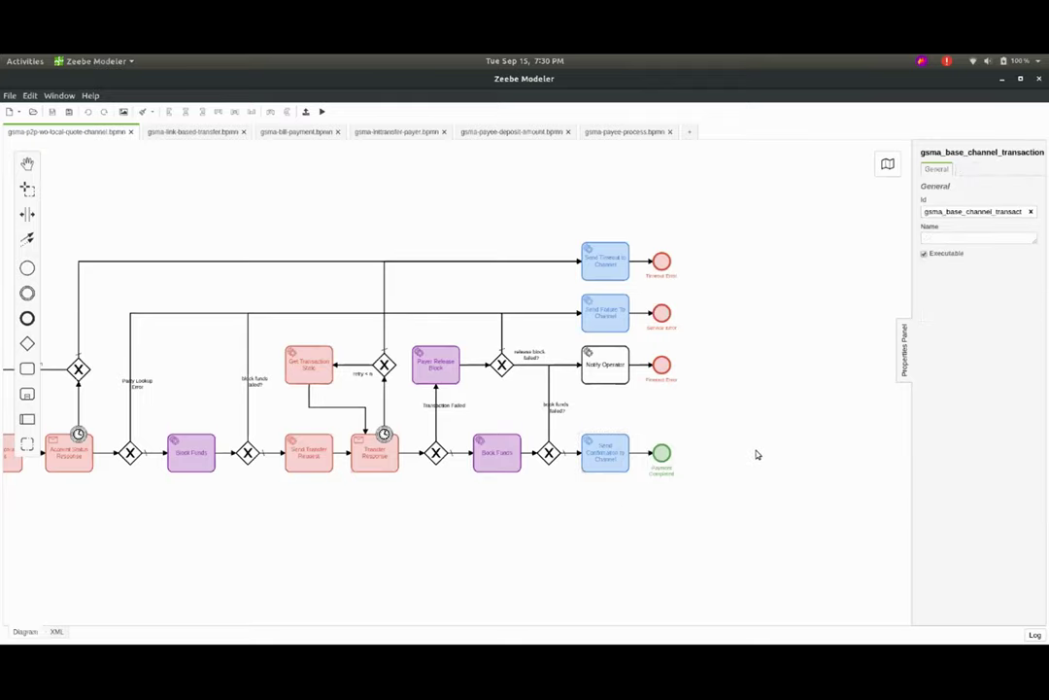
- Switch to the GSoC20Report.md page in Chrome and read the Merchant Pay and Transaction Management sections
{"action": "left_click_drag", "start_coordinate": [622, 501], "coordinate": [719, 520]}
{"action": "scroll", "coordinate": [712, 500], "scroll_direction": "down", "scroll_amount": 1}
{"action": "scroll", "coordinate": [695, 483], "scroll_direction": "up", "scroll_amount": 2}
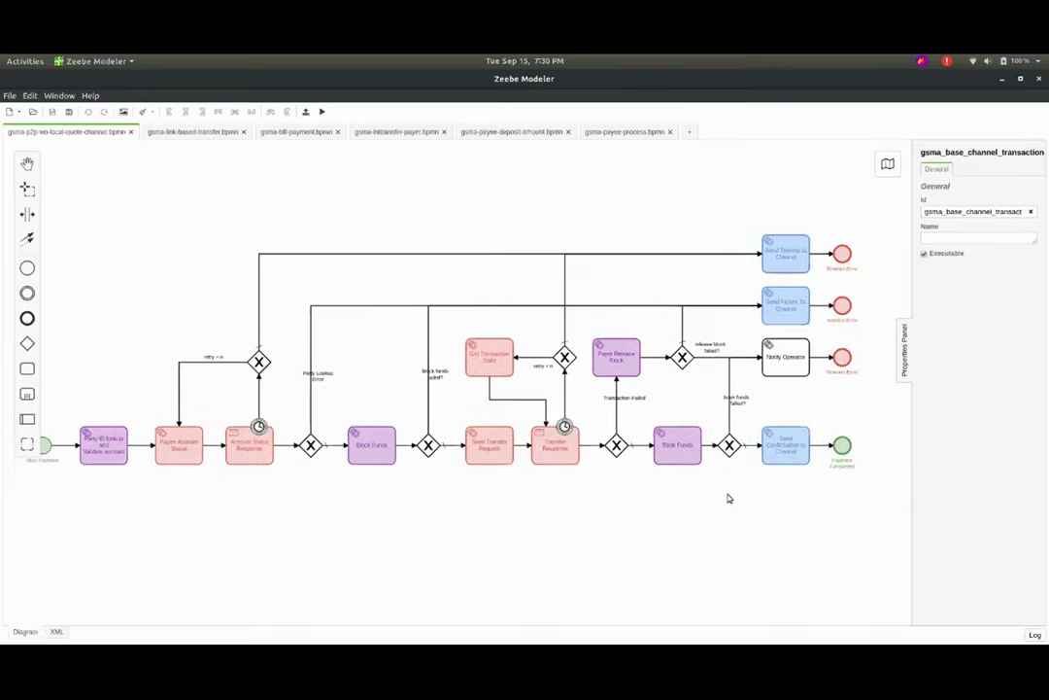
{"action": "mouse_move", "coordinate": [459, 643]}
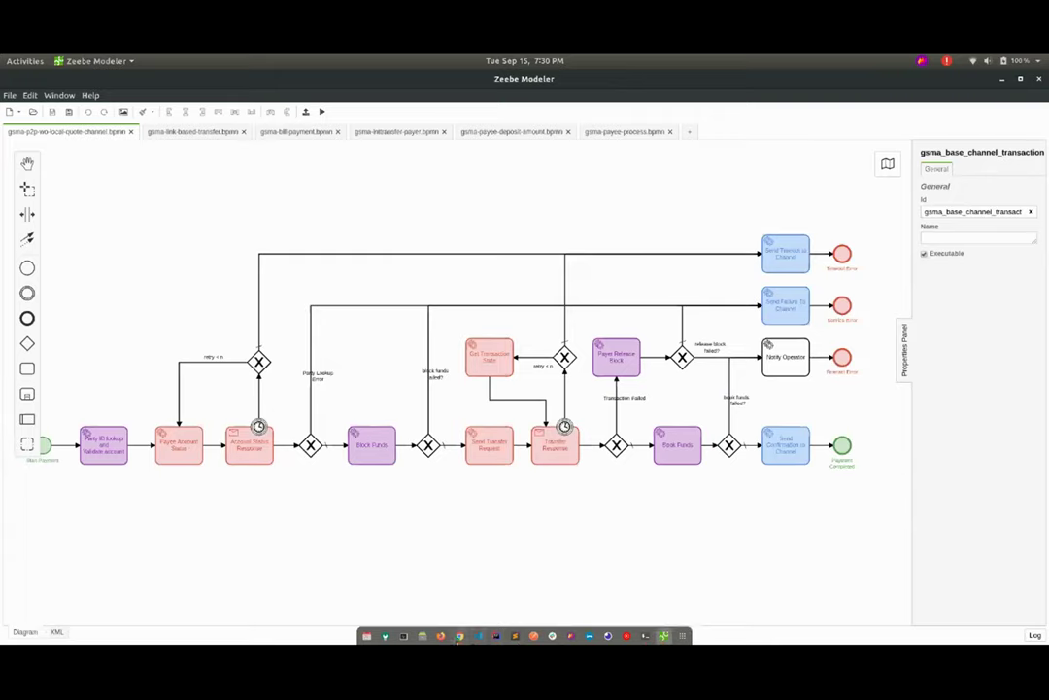
{"action": "left_click", "coordinate": [457, 642]}
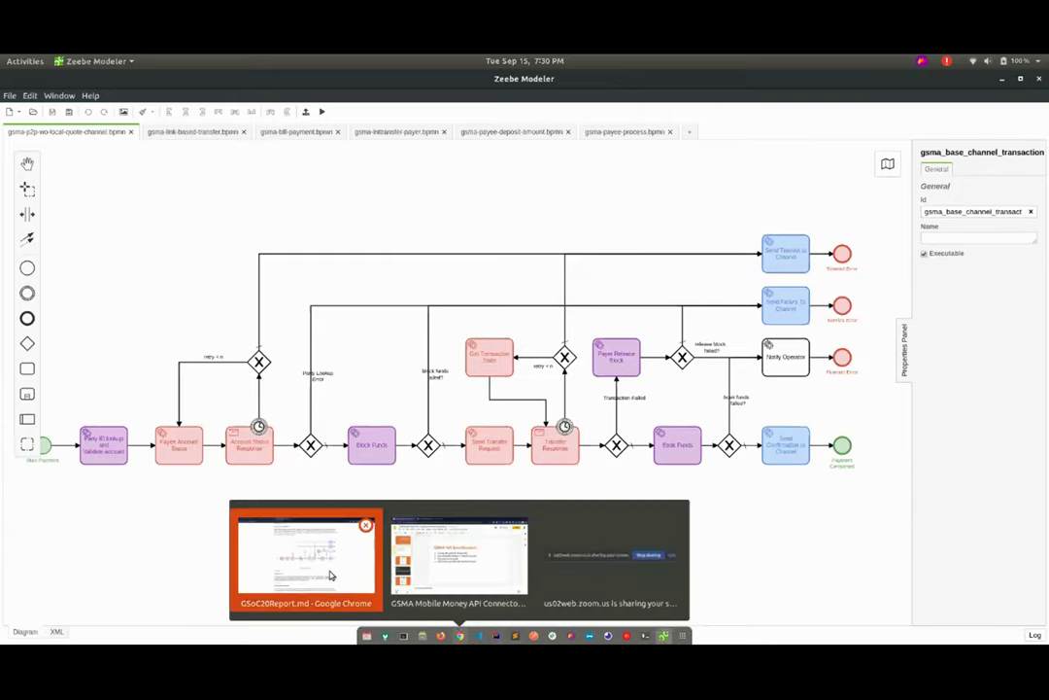
{"action": "left_click", "coordinate": [331, 576]}
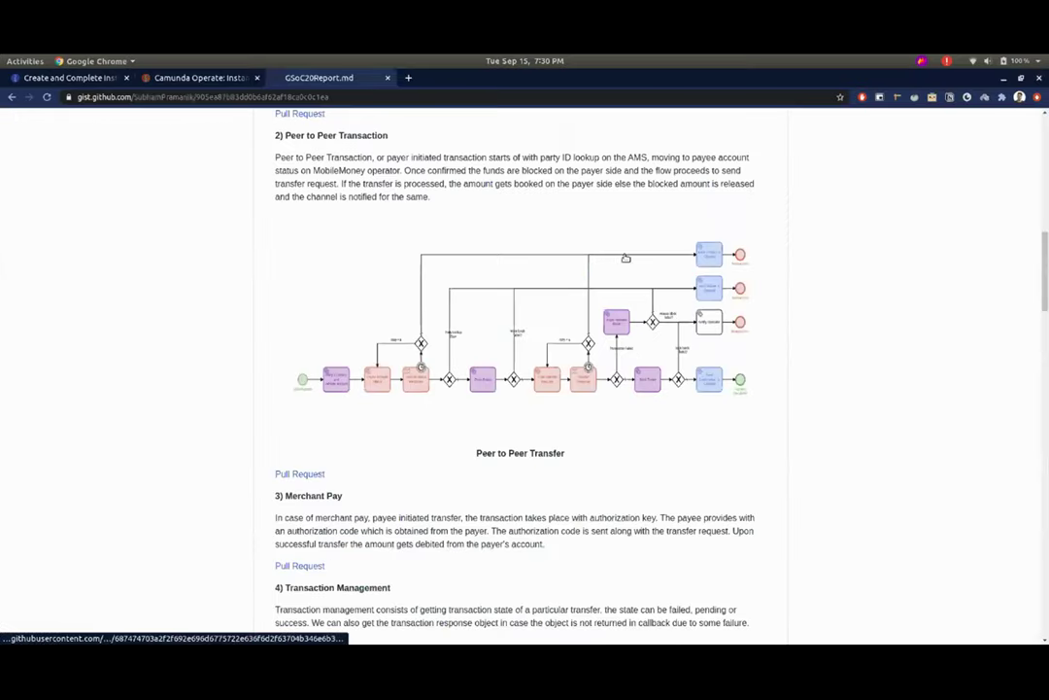
{"action": "scroll", "coordinate": [625, 259], "scroll_direction": "down", "scroll_amount": 5}
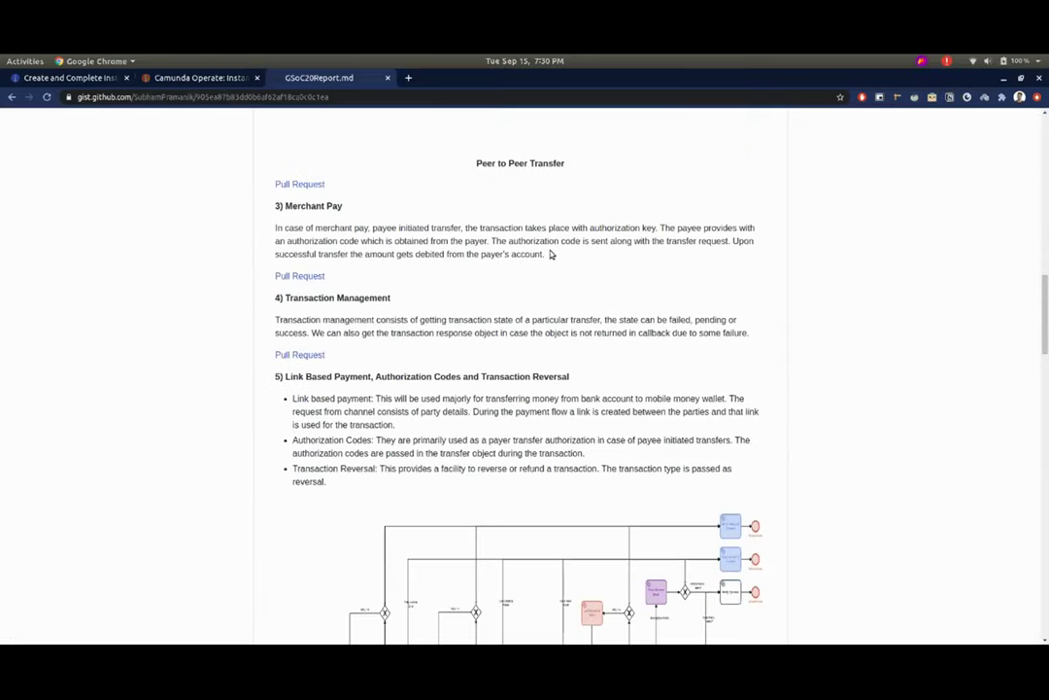
- Return to the peer-to-peer process in Zeebe Modeler, inspect the Block Funds task's properties and review the flow to its end events
{"action": "mouse_move", "coordinate": [486, 638]}
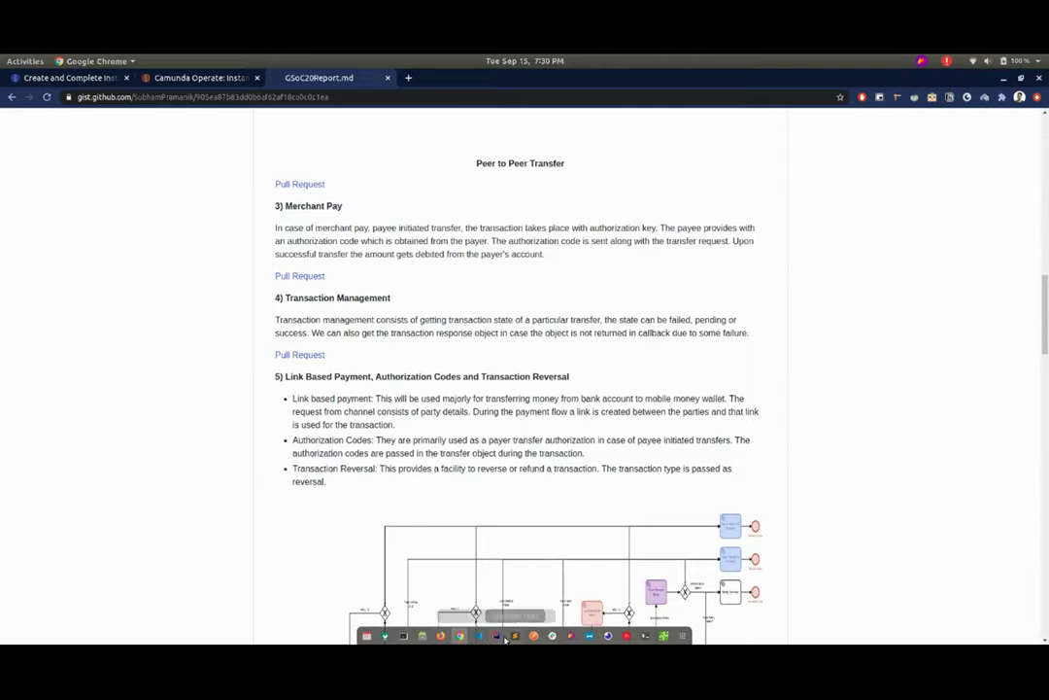
{"action": "left_click", "coordinate": [664, 636]}
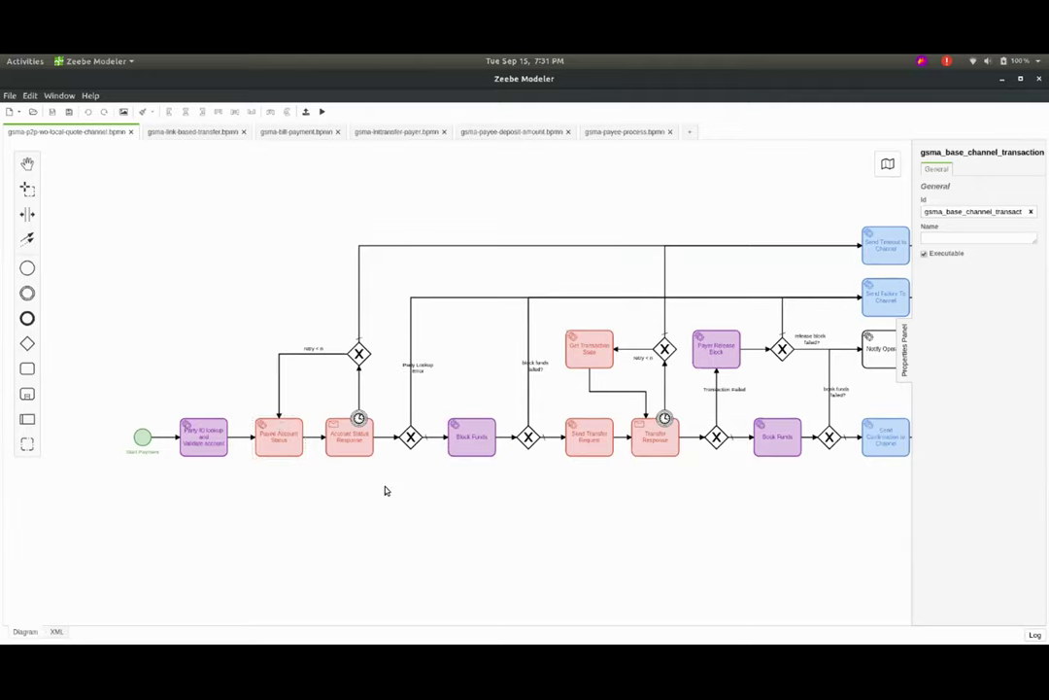
{"action": "left_click_drag", "start_coordinate": [384, 490], "coordinate": [370, 495]}
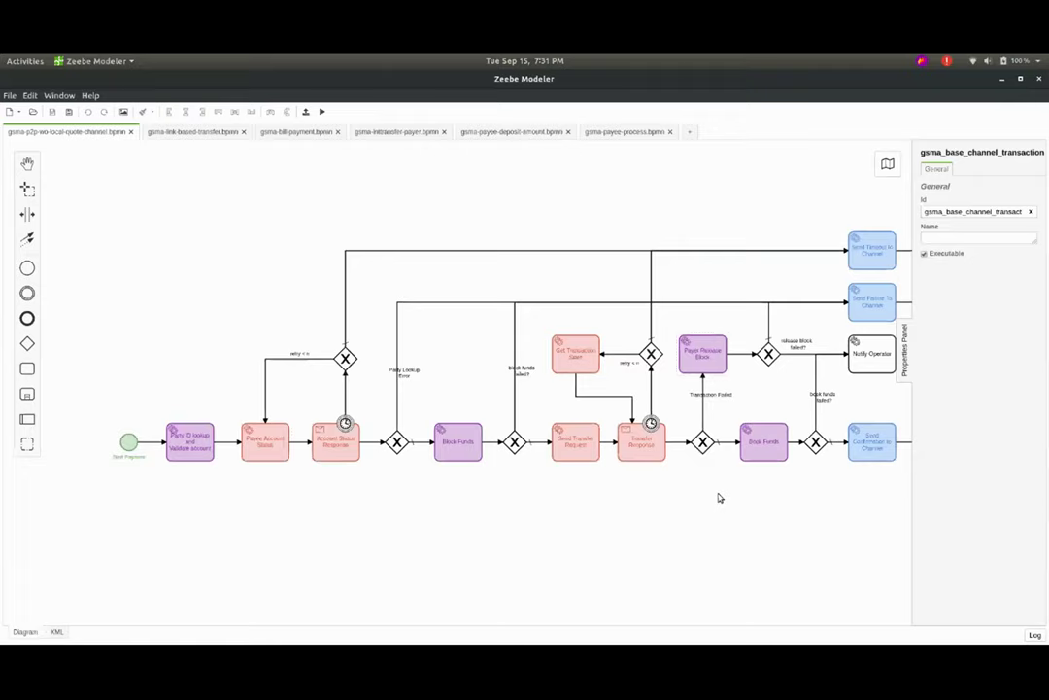
{"action": "left_click_drag", "start_coordinate": [417, 539], "coordinate": [410, 536]}
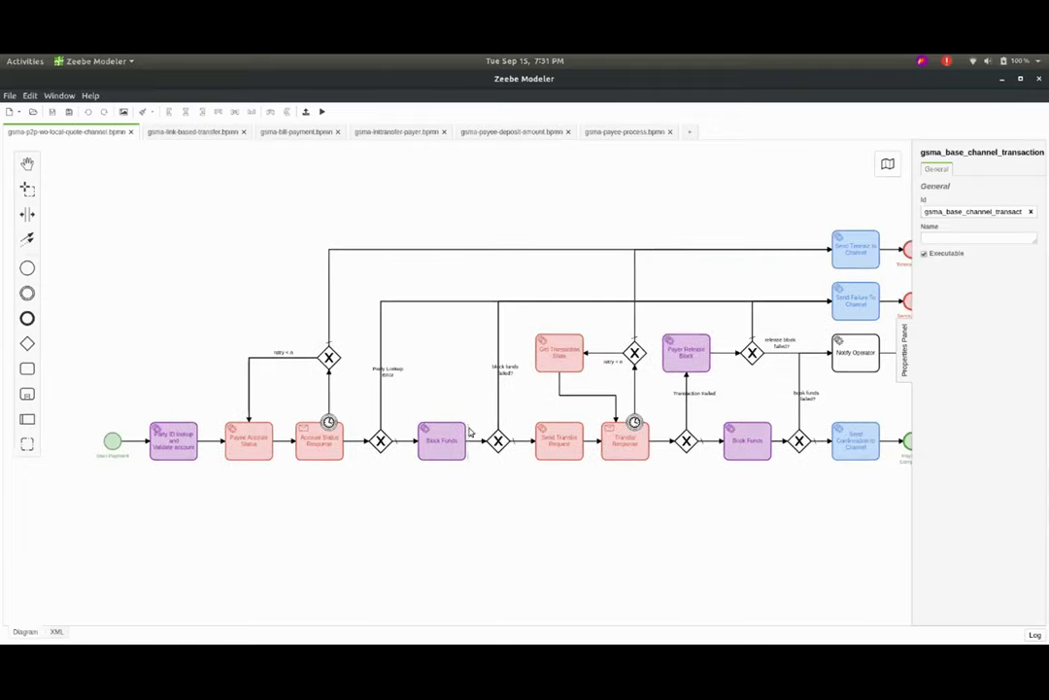
{"action": "left_click", "coordinate": [441, 450]}
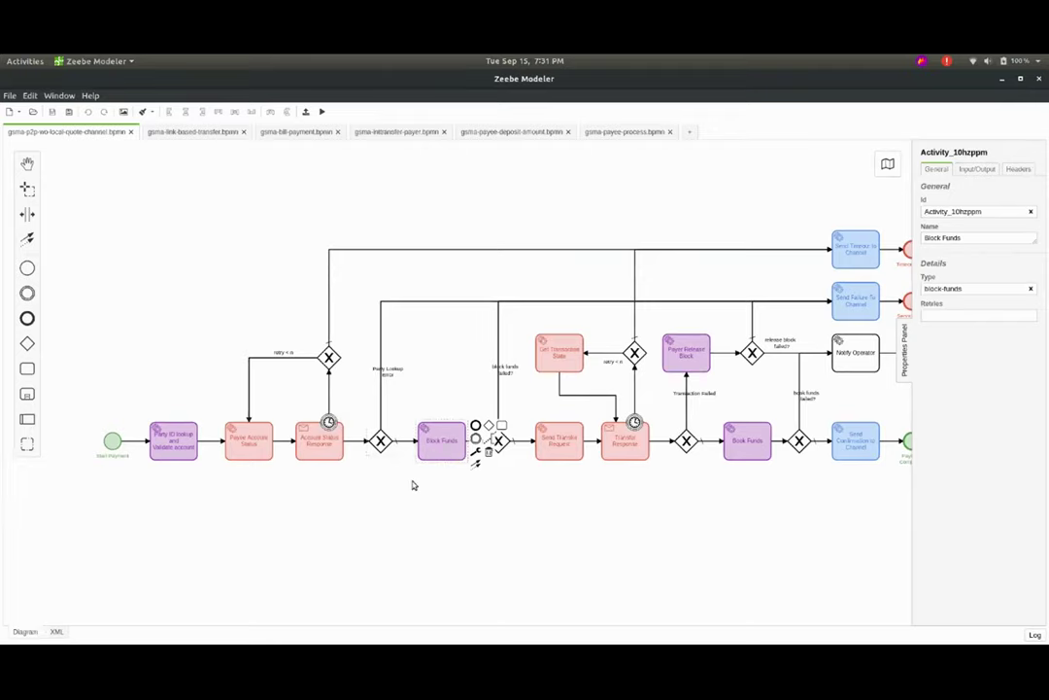
{"action": "left_click", "coordinate": [499, 513]}
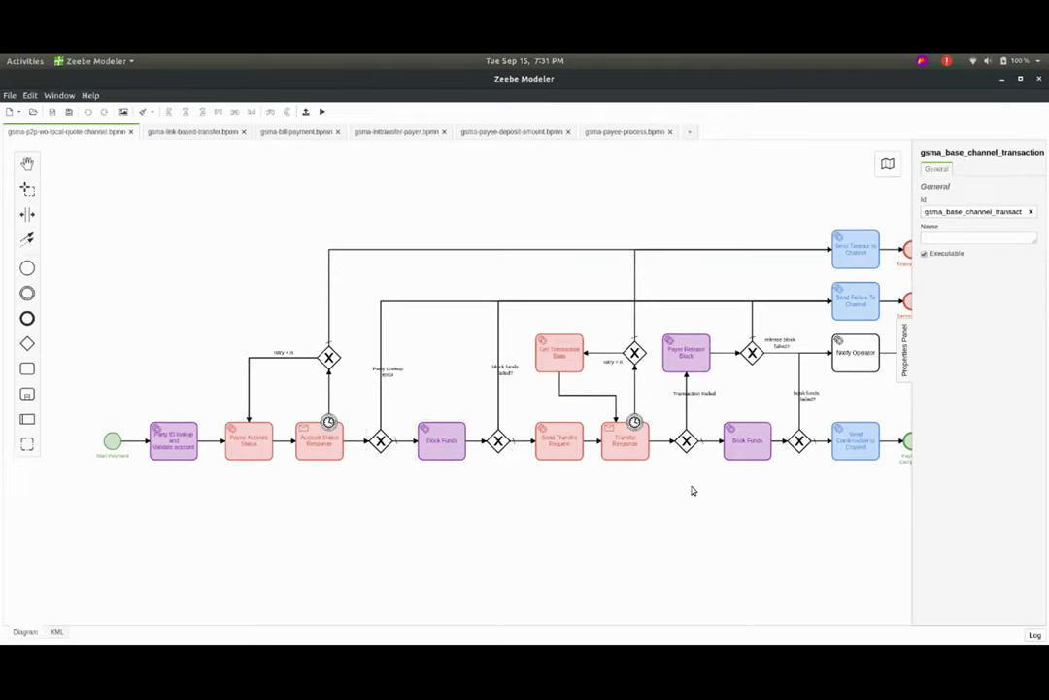
{"action": "left_click_drag", "start_coordinate": [691, 488], "coordinate": [641, 490]}
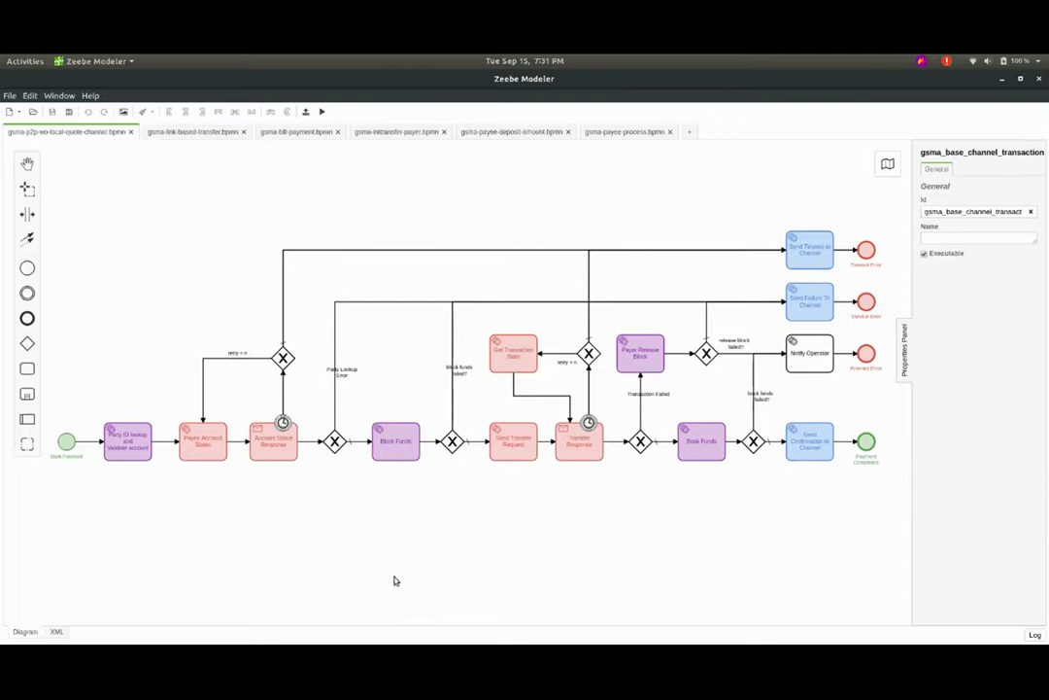
- Check the Transaction Management section of the report in Chrome and inspect the Get Transaction State task's properties in Zeebe Modeler
{"action": "key", "text": "alt+Tab"}
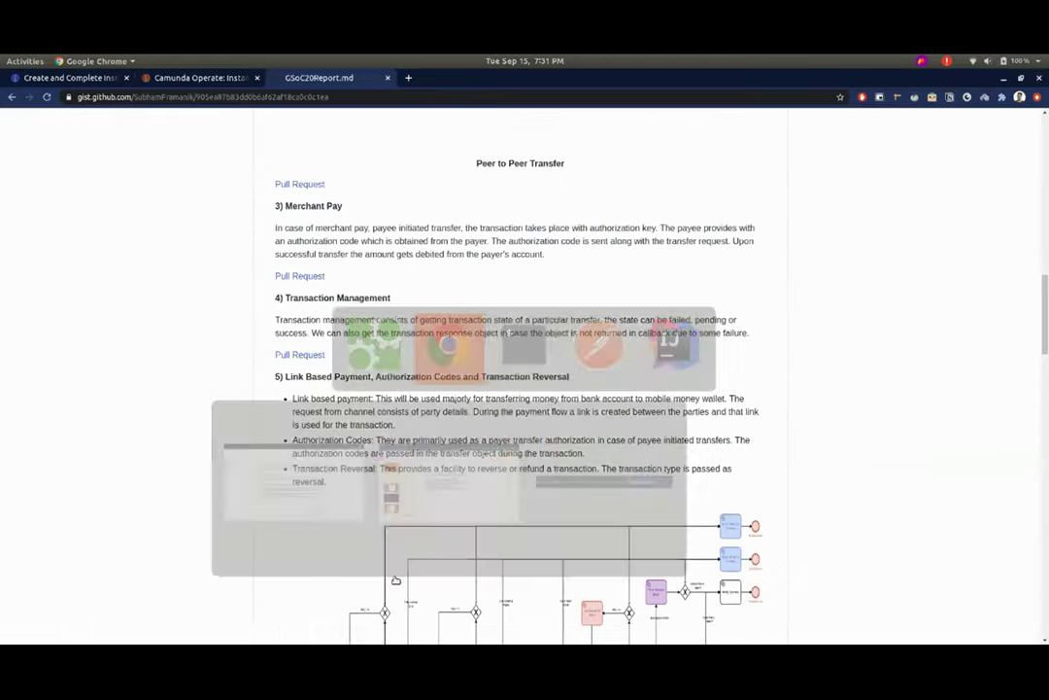
{"action": "scroll", "coordinate": [555, 367], "scroll_direction": "down", "scroll_amount": 1}
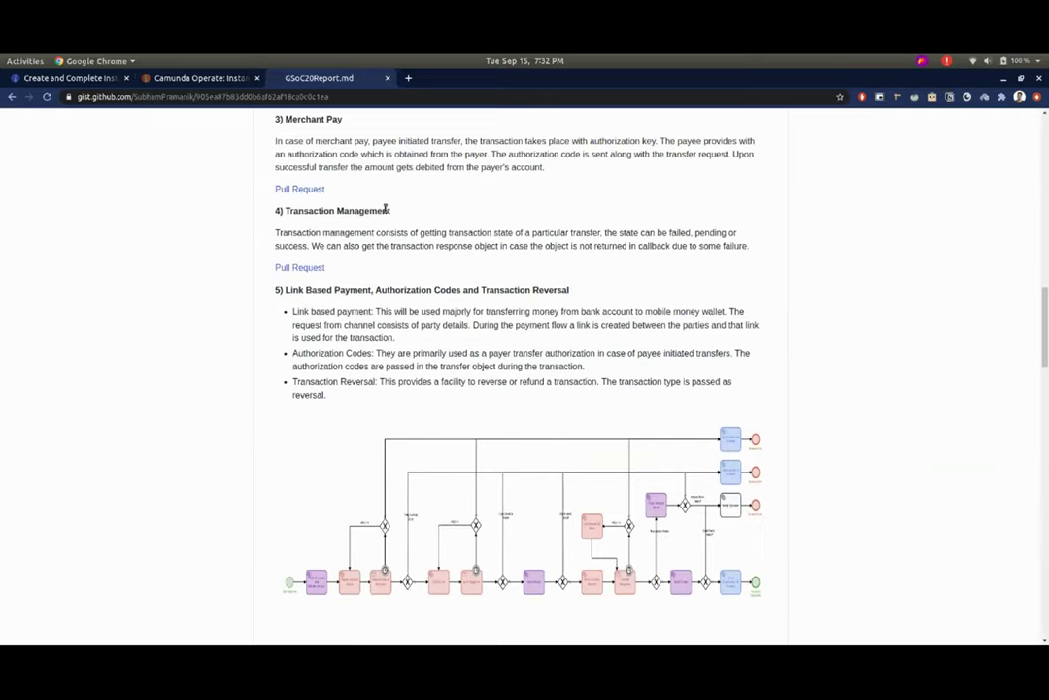
{"action": "key", "text": "alt+Tab"}
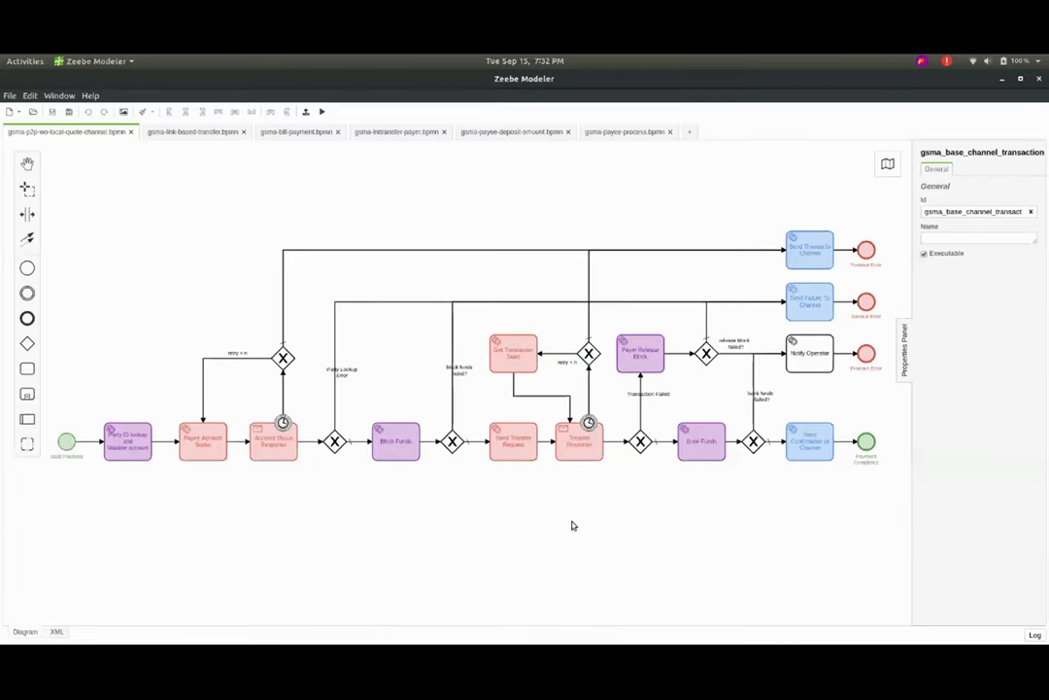
{"action": "scroll", "coordinate": [525, 428], "scroll_direction": "down", "scroll_amount": 1}
{"action": "left_click", "coordinate": [486, 338]}
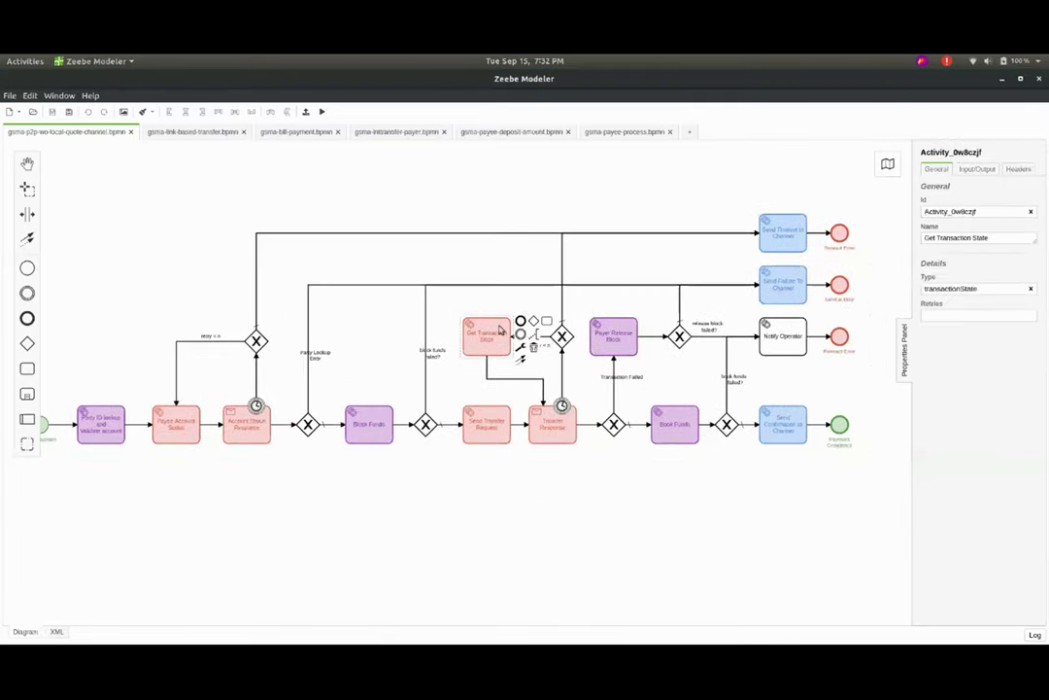
{"action": "left_click", "coordinate": [532, 303]}
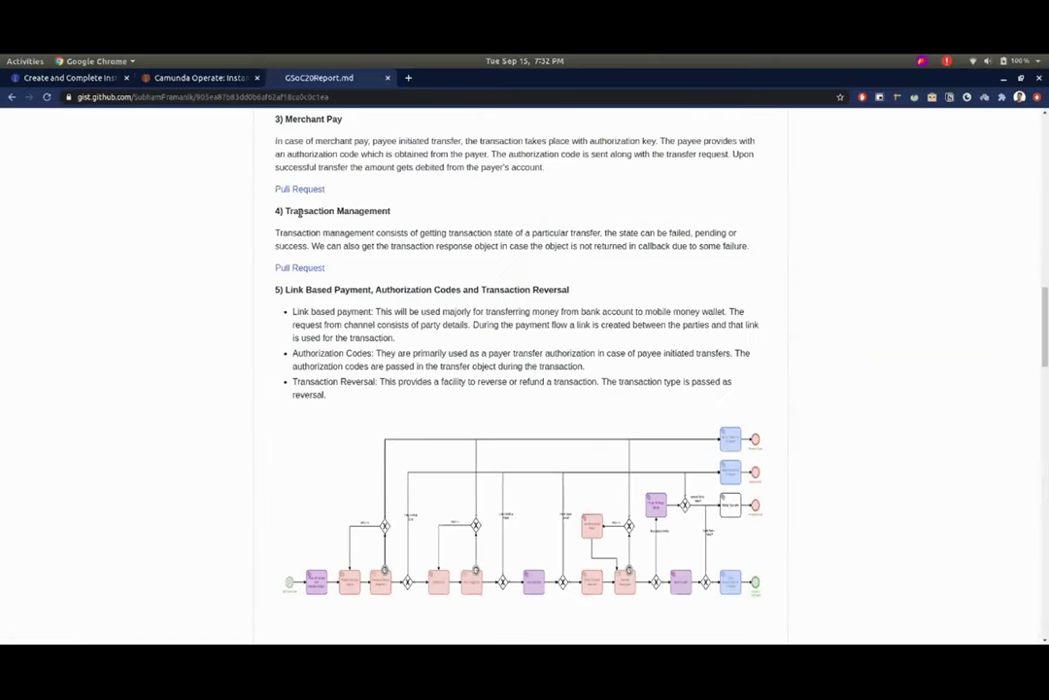
- Return to the GSoC20Report.md page in Chrome and read from Transaction Management to the Link Based Payment section
{"action": "left_click_drag", "start_coordinate": [291, 211], "coordinate": [384, 216]}
{"action": "left_click", "coordinate": [403, 223]}
{"action": "scroll", "coordinate": [403, 223], "scroll_direction": "down", "scroll_amount": 1}
{"action": "scroll", "coordinate": [403, 222], "scroll_direction": "down", "scroll_amount": 3}
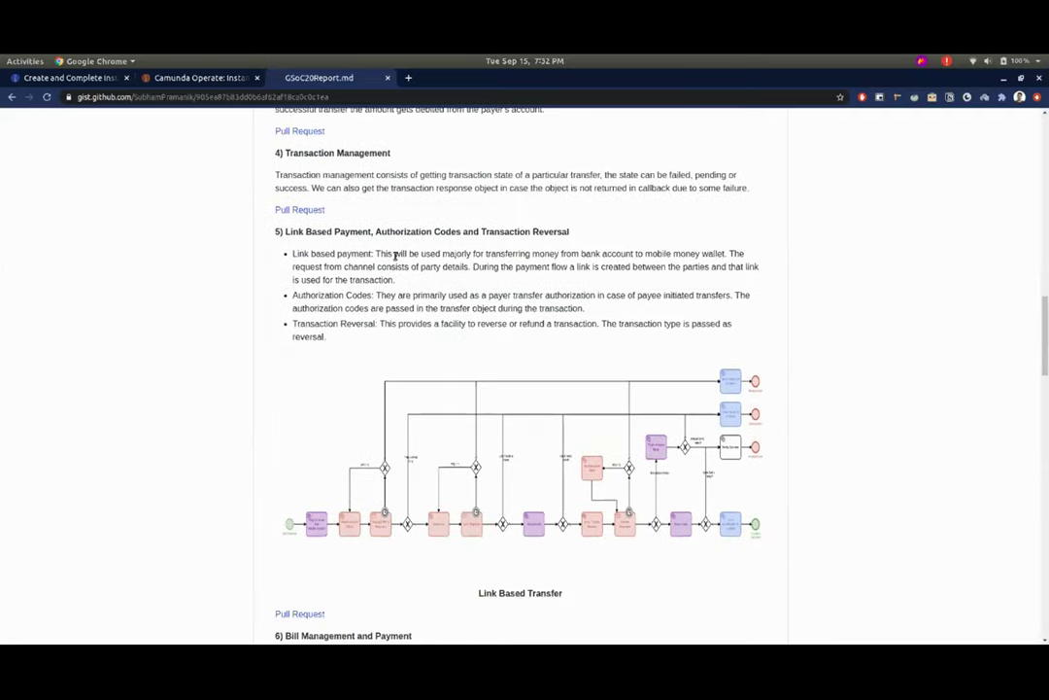
{"action": "left_click_drag", "start_coordinate": [289, 173], "coordinate": [349, 175]}
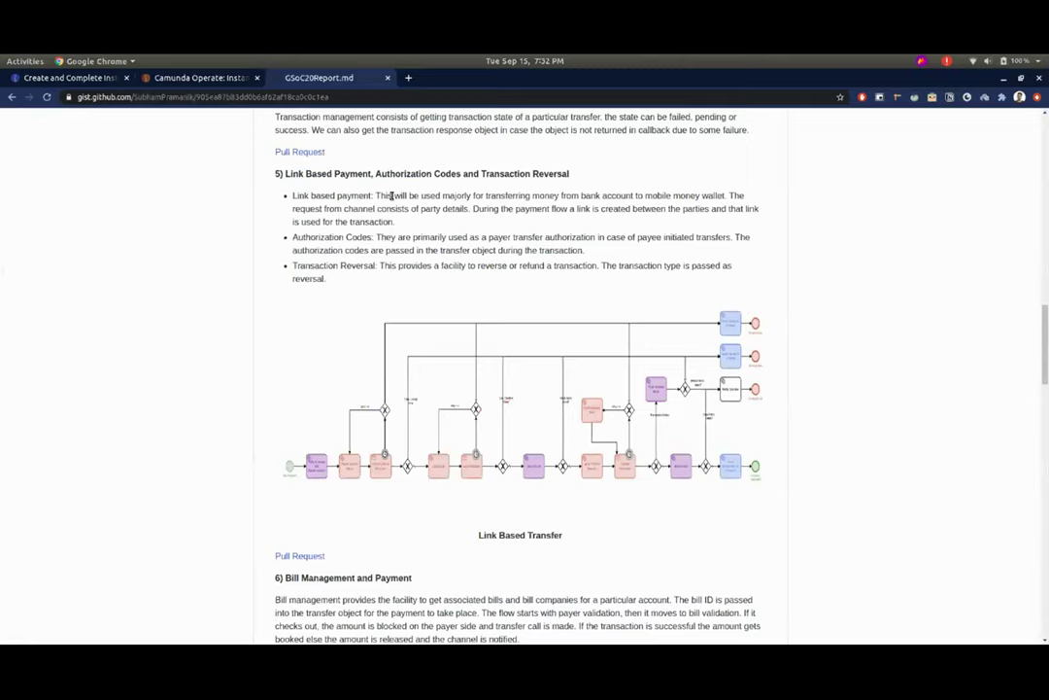
- Switch to Zeebe Modeler and review the overall flow of the gsma-link-based-transfer.bpmn diagram
{"action": "key", "text": "alt+Tab"}
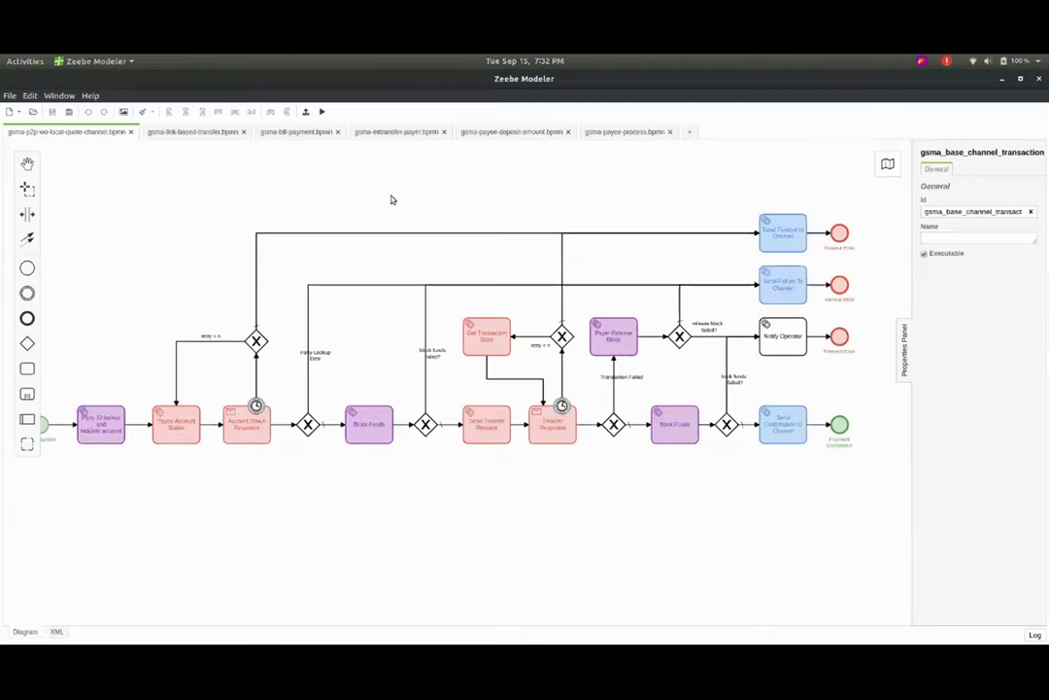
{"action": "left_click", "coordinate": [204, 133]}
{"action": "scroll", "coordinate": [468, 245], "scroll_direction": "down", "scroll_amount": 2}
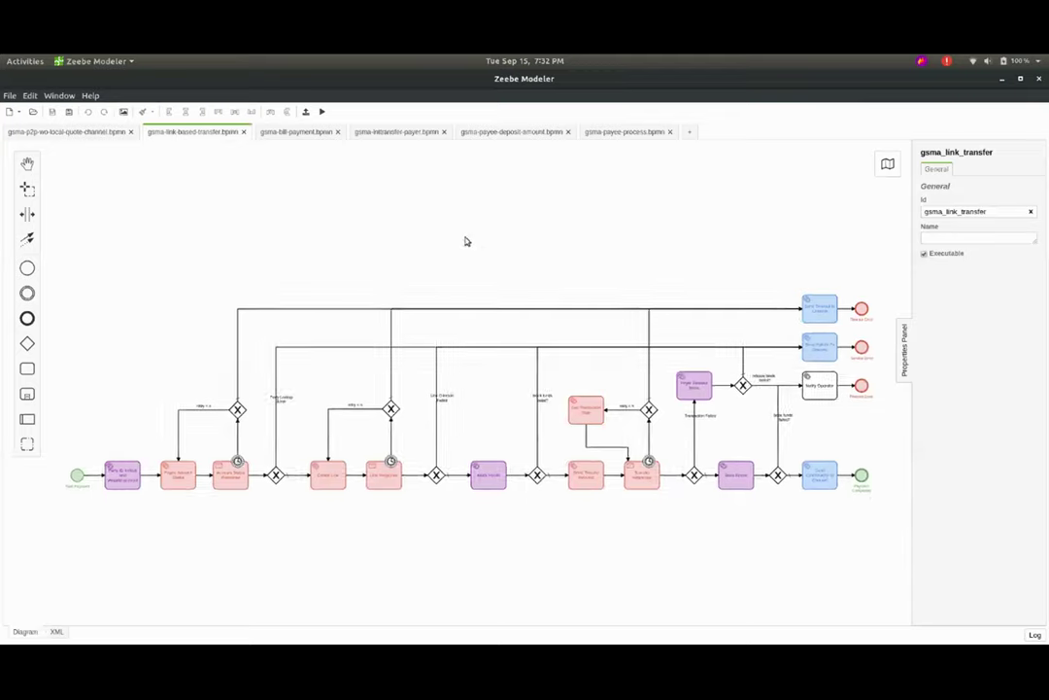
{"action": "scroll", "coordinate": [474, 245], "scroll_direction": "down", "scroll_amount": 1}
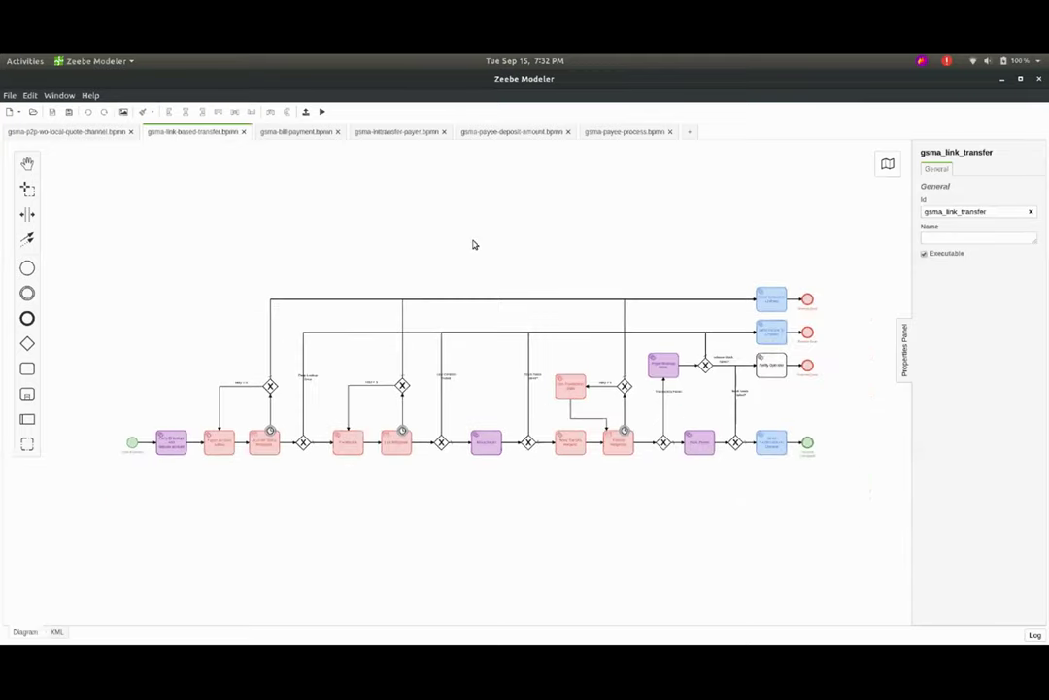
{"action": "scroll", "coordinate": [474, 245], "scroll_direction": "up", "scroll_amount": 3}
{"action": "scroll", "coordinate": [518, 476], "scroll_direction": "down", "scroll_amount": 5}
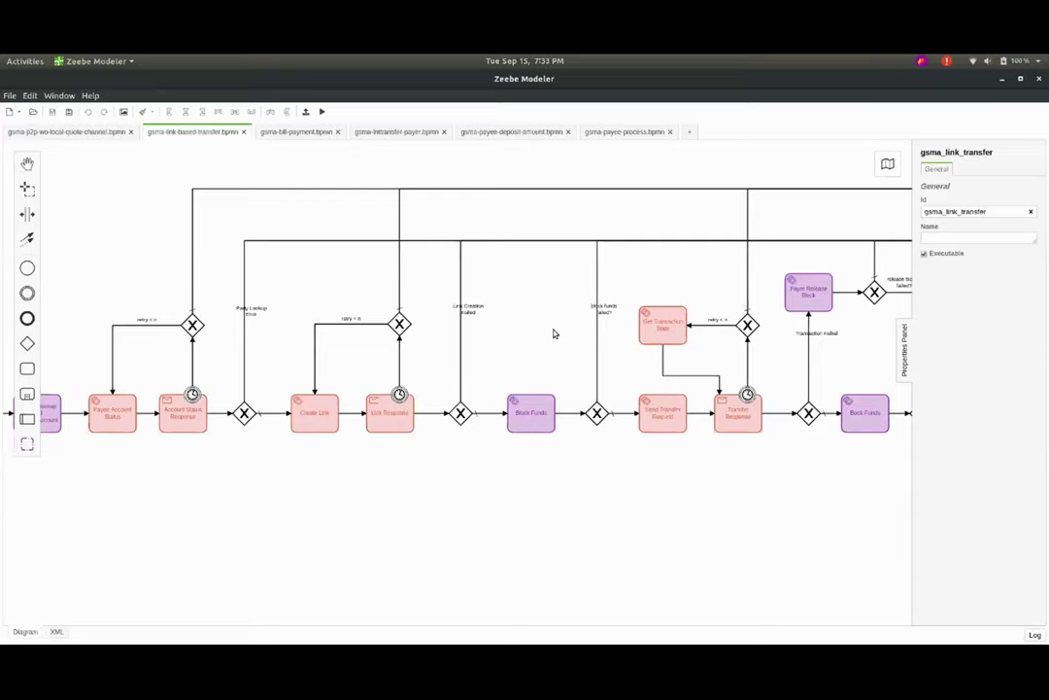
- Inspect the properties of the Party ID lookup and Validate account task and the Payee Account Status task in the link-based transfer process
{"action": "left_click_drag", "start_coordinate": [341, 544], "coordinate": [493, 569]}
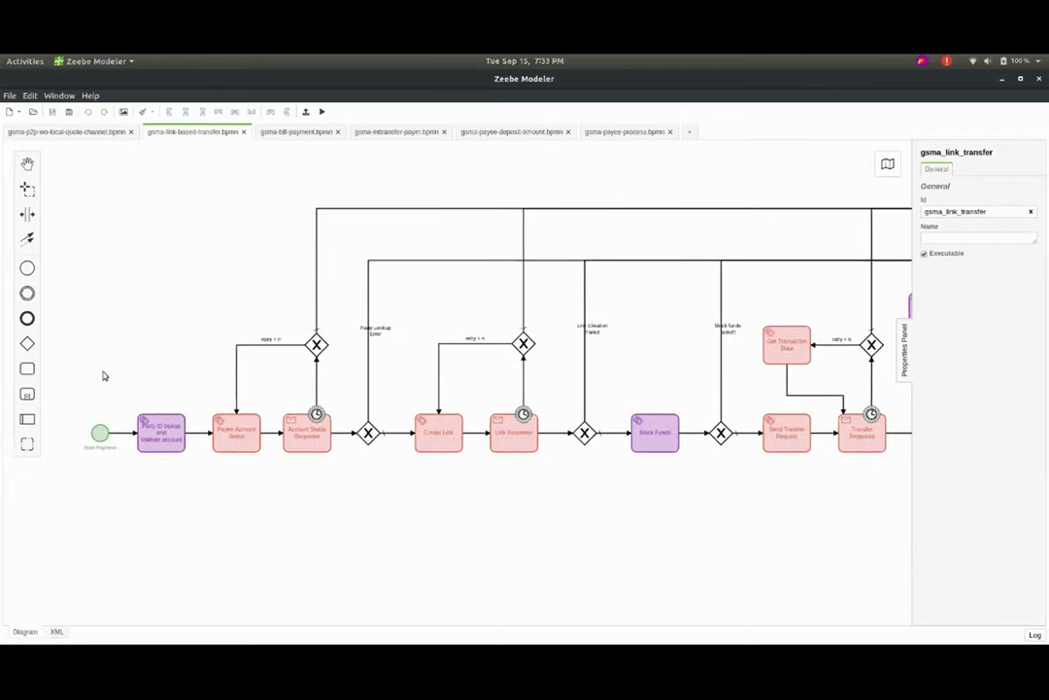
{"action": "left_click", "coordinate": [162, 432]}
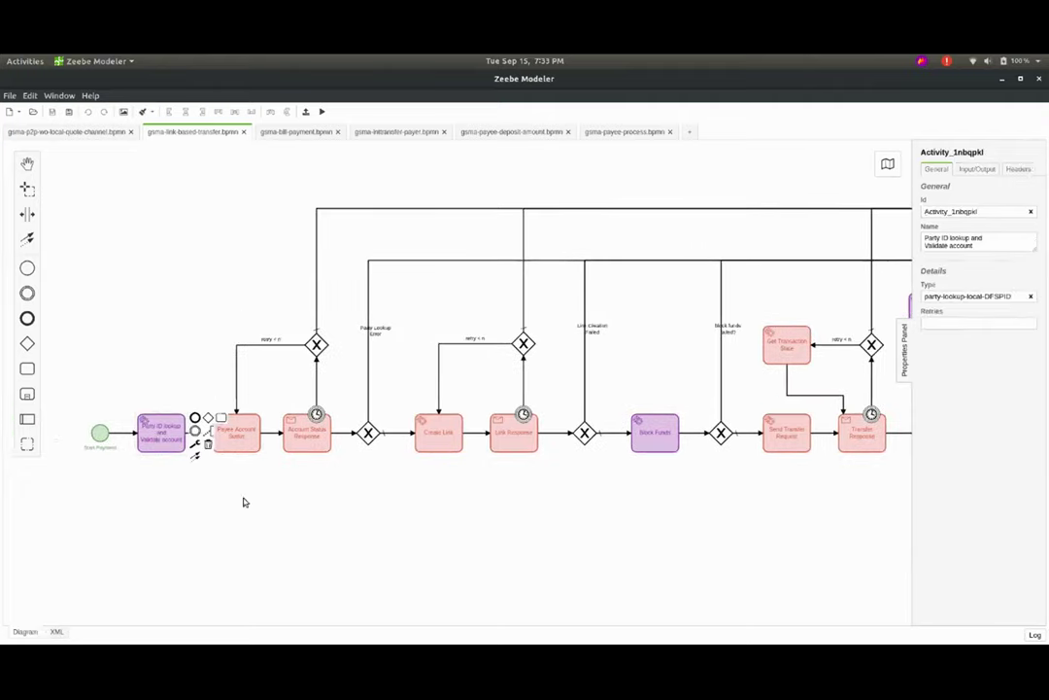
{"action": "left_click", "coordinate": [243, 440]}
{"action": "left_click", "coordinate": [195, 486]}
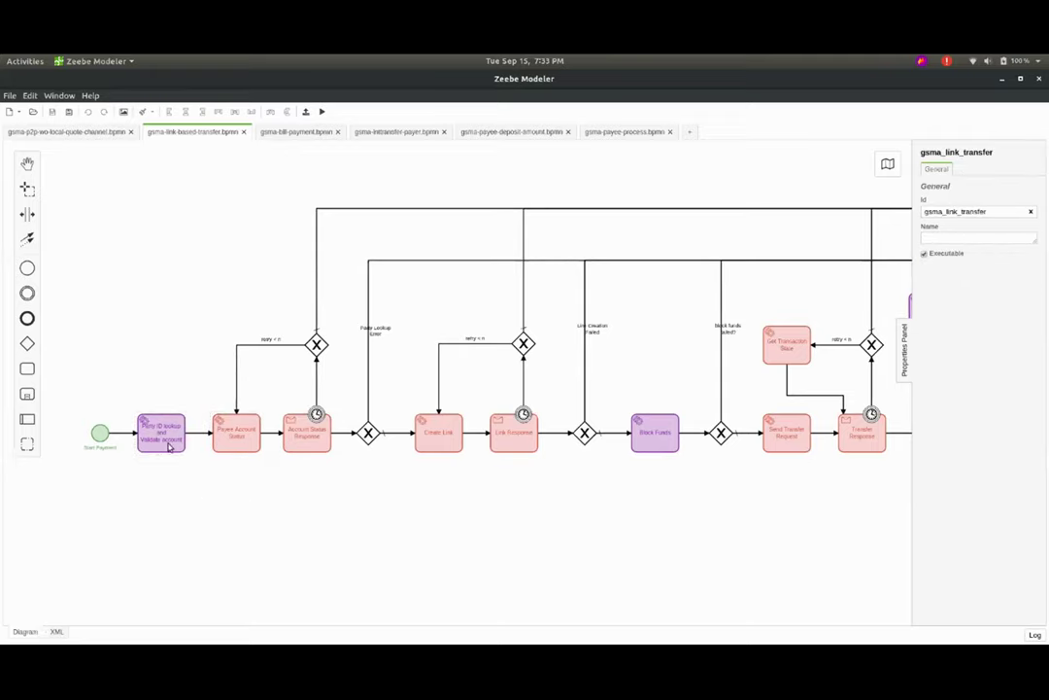
{"action": "left_click", "coordinate": [169, 442]}
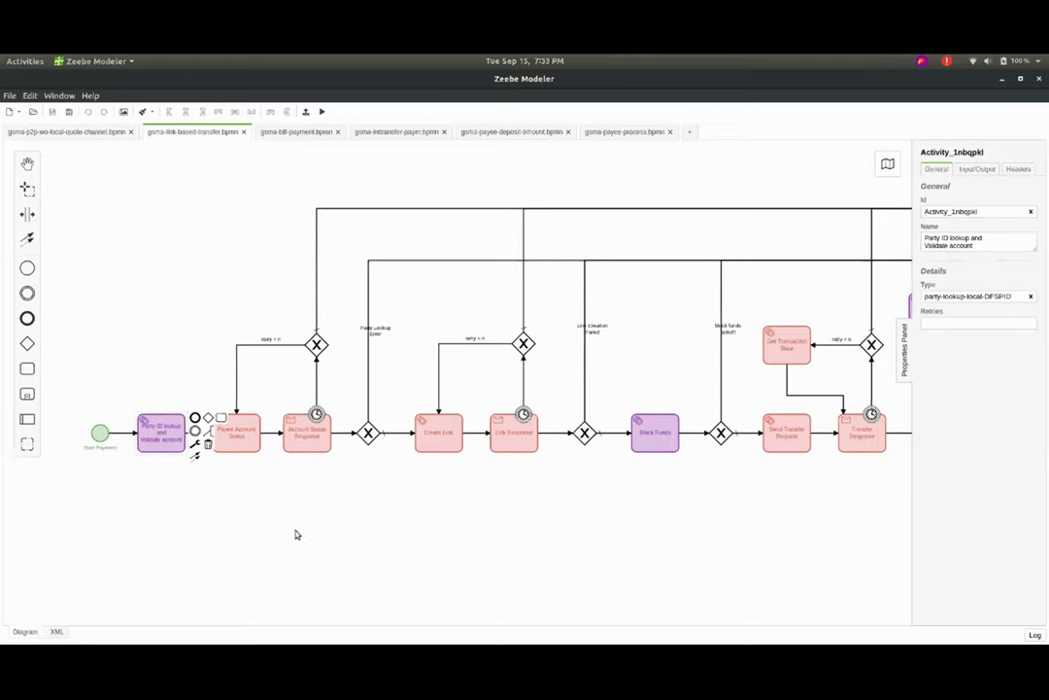
{"action": "left_click", "coordinate": [296, 535]}
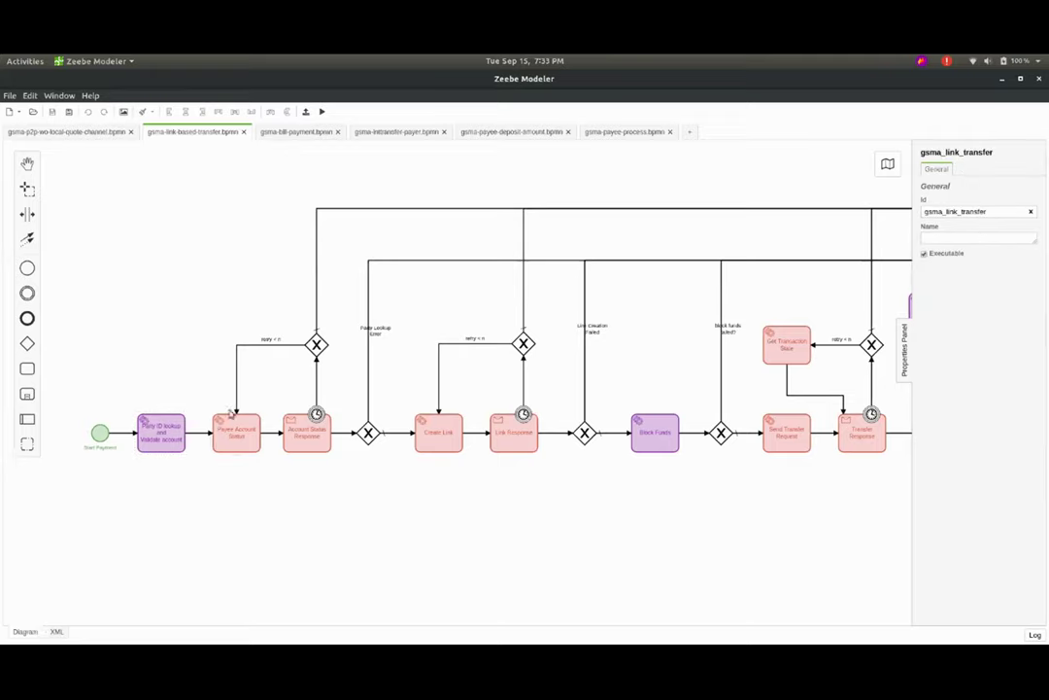
{"action": "left_click", "coordinate": [236, 434]}
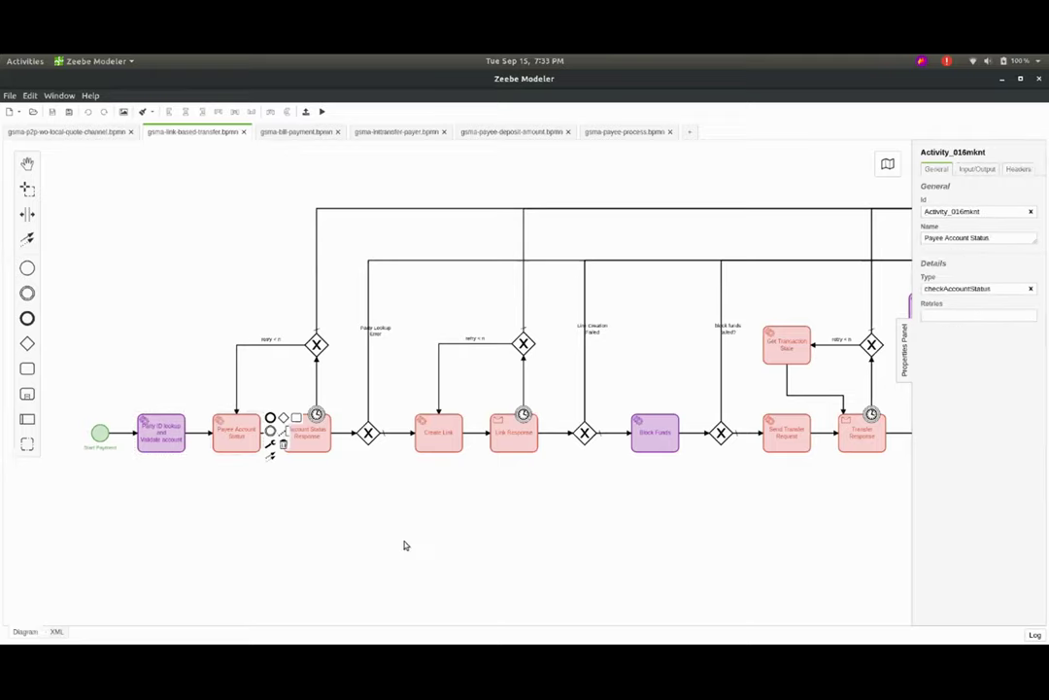
{"action": "left_click", "coordinate": [403, 544]}
- Inspect the Create Link task's properties and review the link response and Block Funds part of the flow
{"action": "left_click_drag", "start_coordinate": [415, 492], "coordinate": [353, 488]}
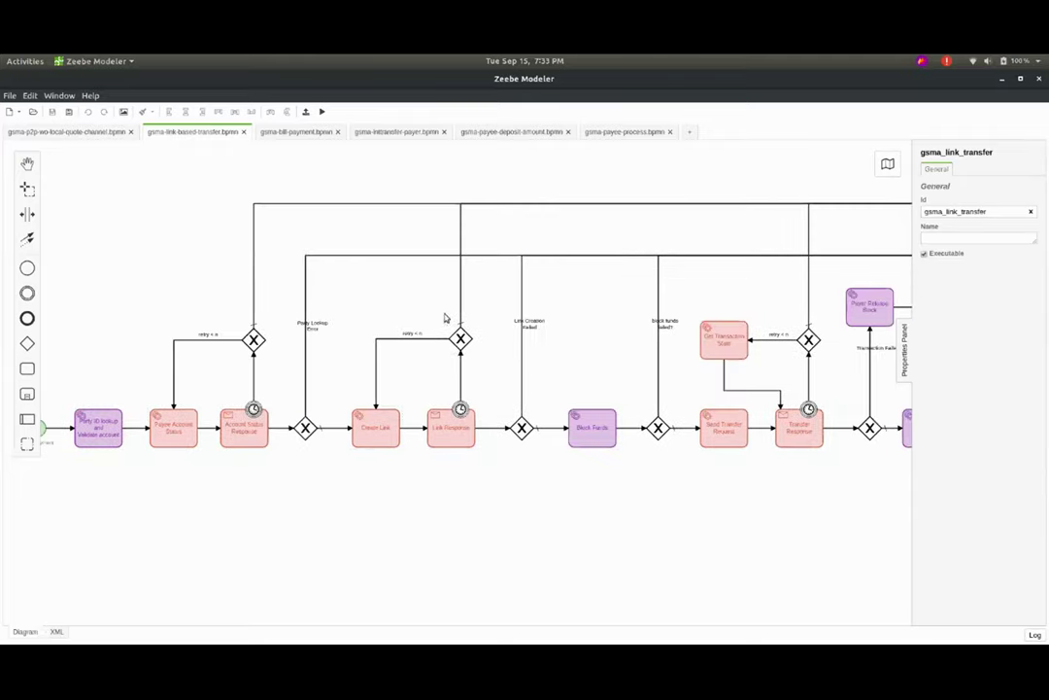
{"action": "left_click", "coordinate": [385, 439]}
{"action": "left_click", "coordinate": [421, 499]}
{"action": "scroll", "coordinate": [761, 541], "scroll_direction": "right", "scroll_amount": 2}
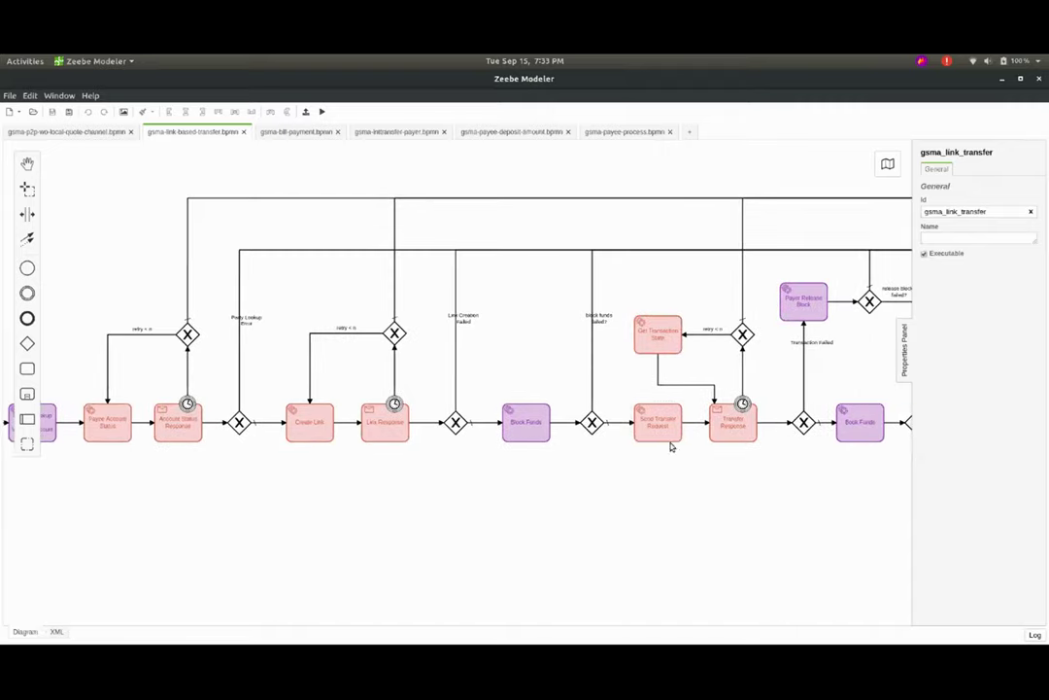
- Inspect the Send Transfer Request task's properties and review the rest of the link-based flow to its end events
{"action": "left_click", "coordinate": [654, 423]}
{"action": "left_click", "coordinate": [628, 478]}
{"action": "left_click_drag", "start_coordinate": [655, 508], "coordinate": [625, 507]}
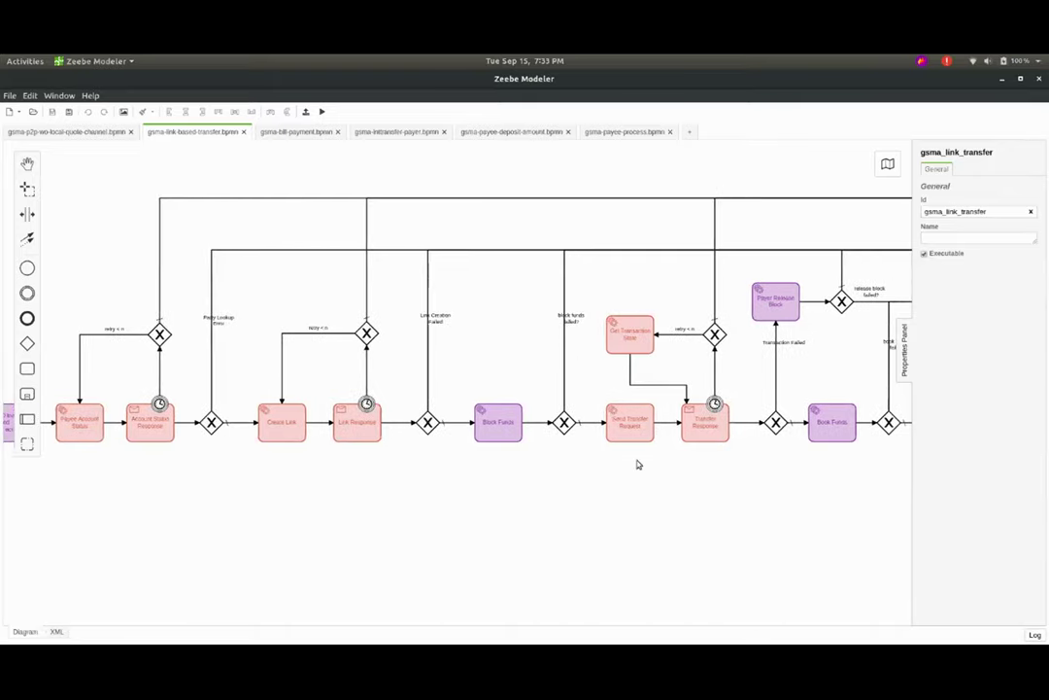
{"action": "left_click_drag", "start_coordinate": [677, 498], "coordinate": [468, 506]}
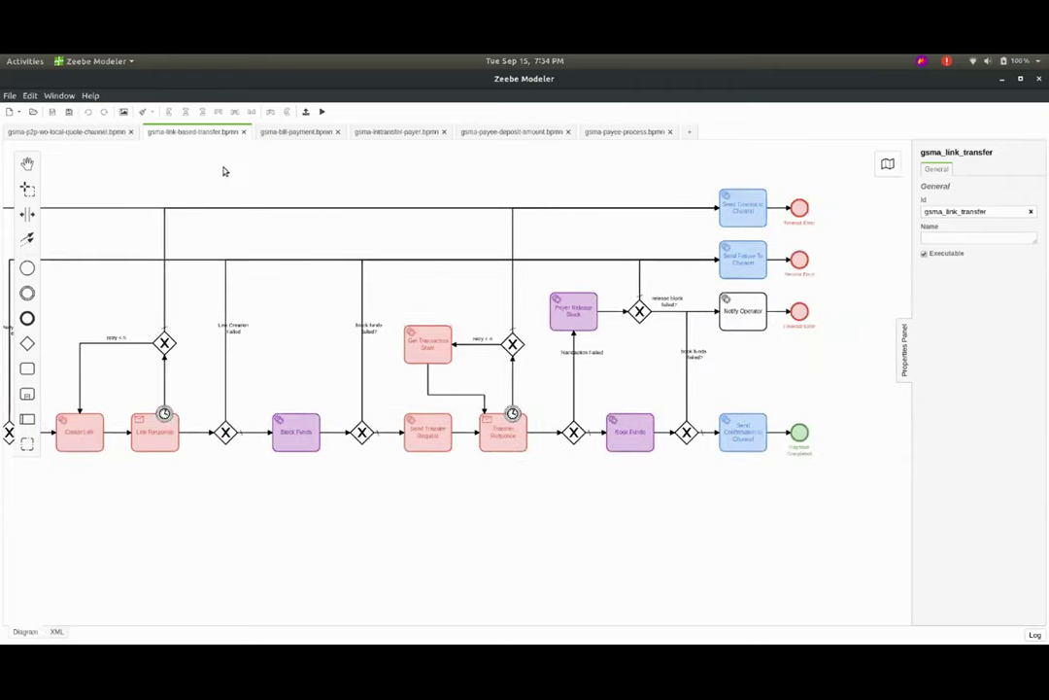
- Compare the peer-to-peer diagram with the link-based transfer diagram, reviewing the link-based flow from its end events back to the account lookup
{"action": "left_click_drag", "start_coordinate": [224, 171], "coordinate": [251, 166]}
{"action": "left_click", "coordinate": [81, 136]}
{"action": "left_click_drag", "start_coordinate": [471, 197], "coordinate": [518, 224]}
{"action": "left_click", "coordinate": [181, 136]}
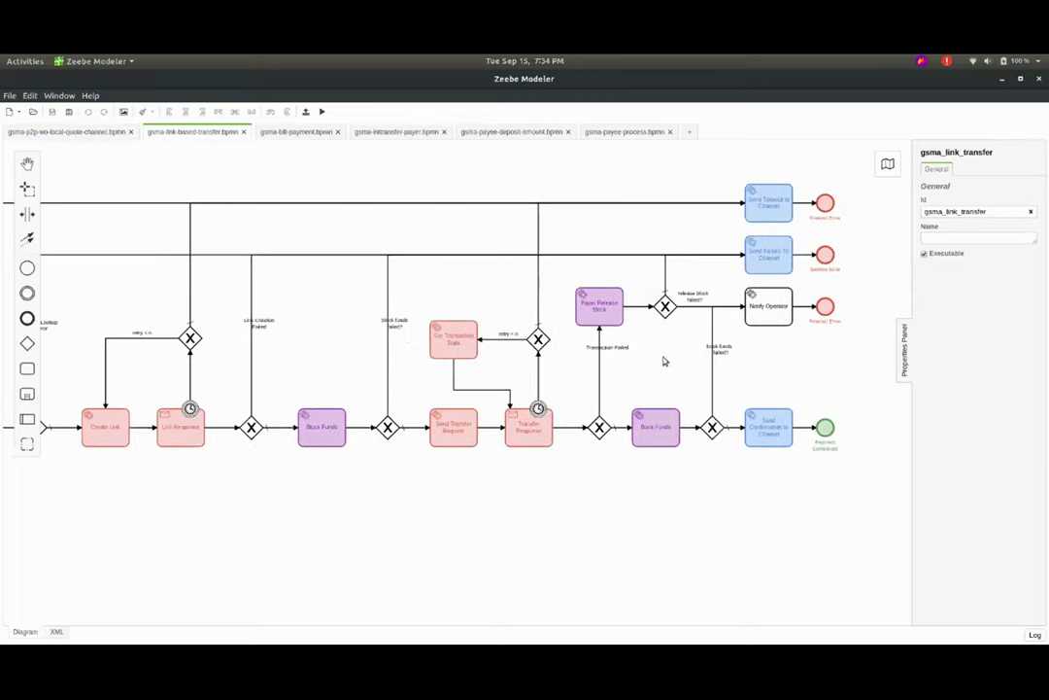
{"action": "left_click_drag", "start_coordinate": [363, 334], "coordinate": [387, 340]}
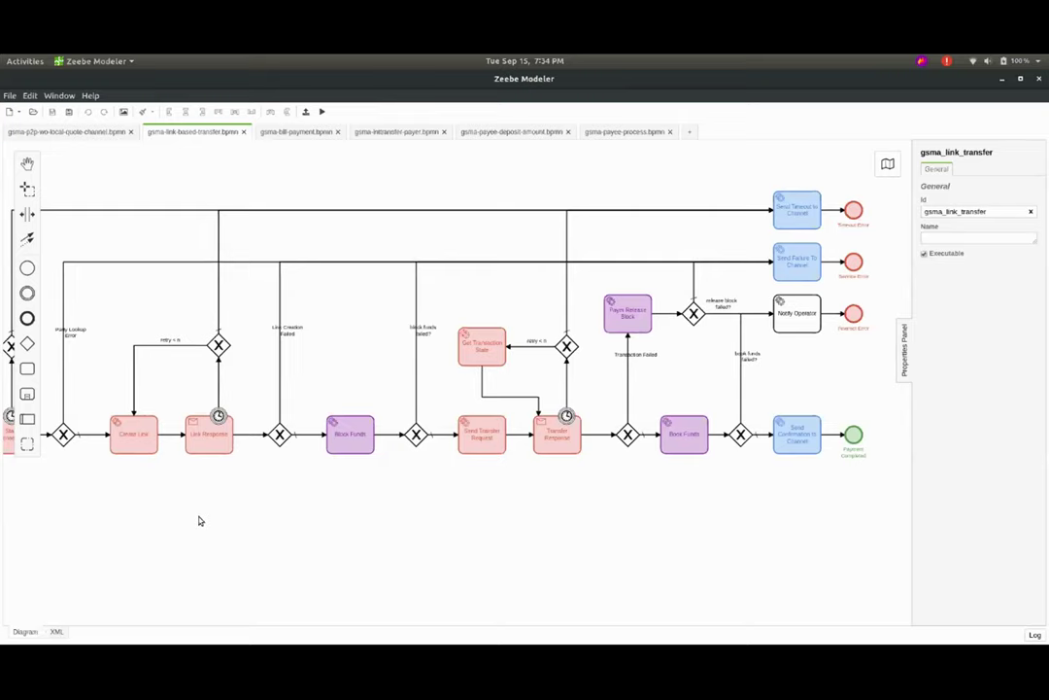
{"action": "left_click_drag", "start_coordinate": [278, 530], "coordinate": [312, 533]}
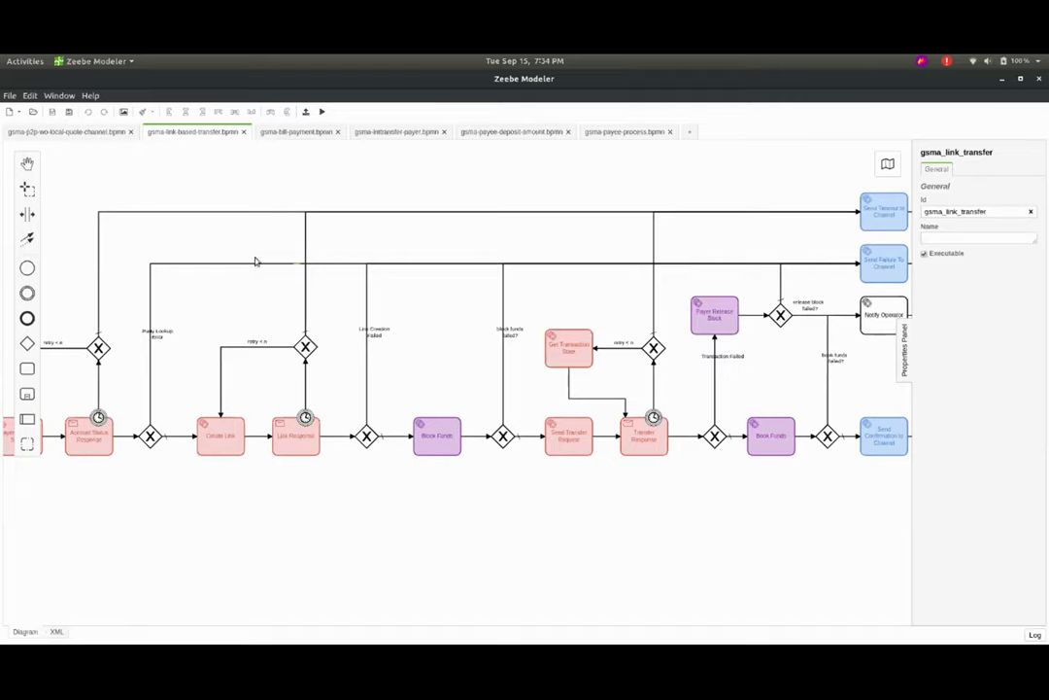
{"action": "left_click_drag", "start_coordinate": [286, 534], "coordinate": [402, 575]}
{"action": "scroll", "coordinate": [284, 528], "scroll_direction": "down", "scroll_amount": 1}
{"action": "scroll", "coordinate": [335, 531], "scroll_direction": "up", "scroll_amount": 1}
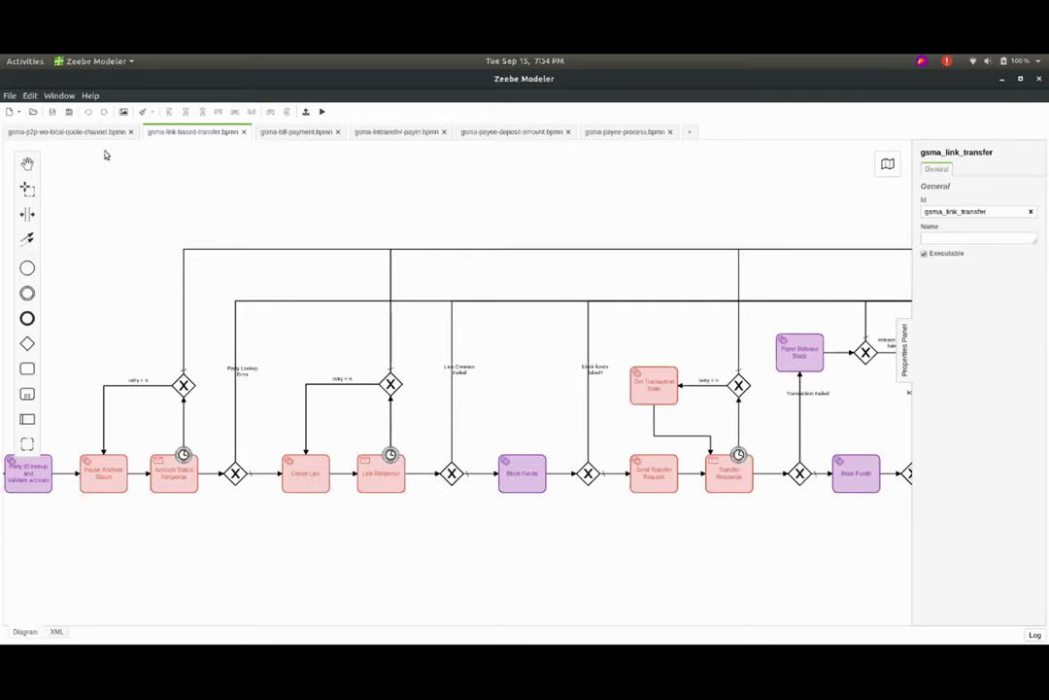
- Switch to the report in Chrome and read the Authorization Codes and Transaction Reversal descriptions
{"action": "key", "text": "alt+Tab"}
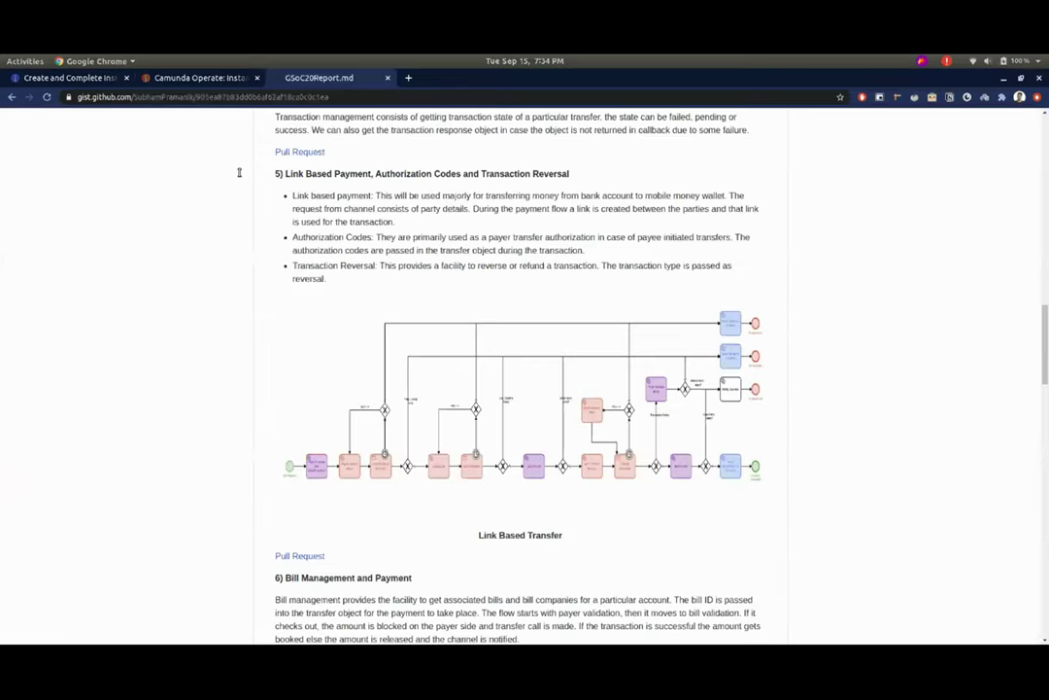
{"action": "left_click_drag", "start_coordinate": [379, 175], "coordinate": [453, 183]}
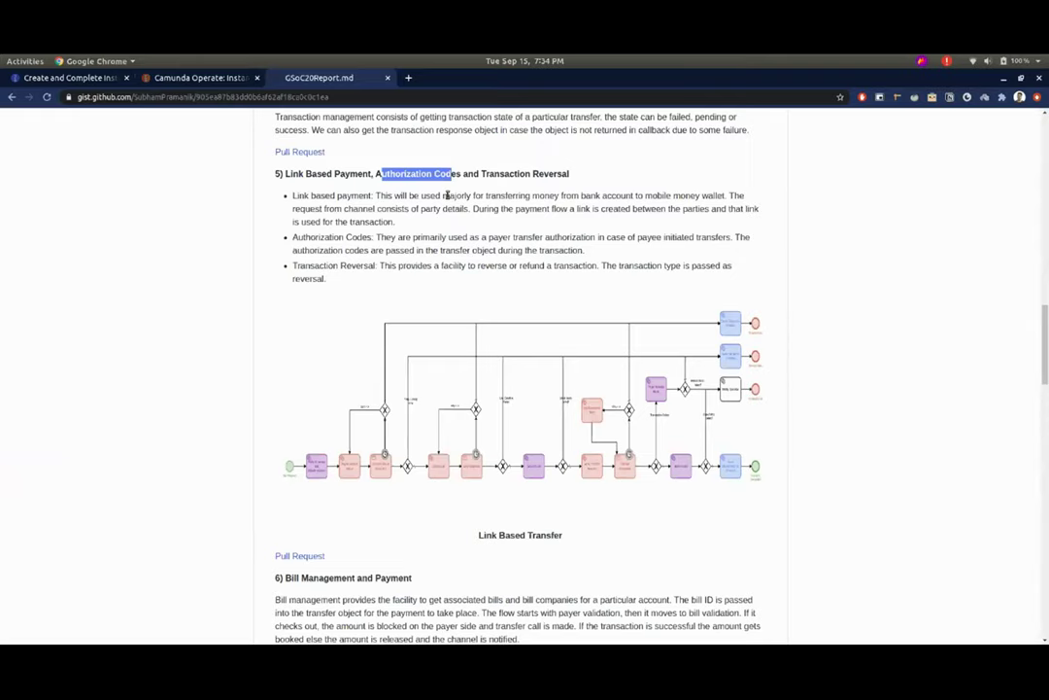
{"action": "left_click", "coordinate": [447, 196]}
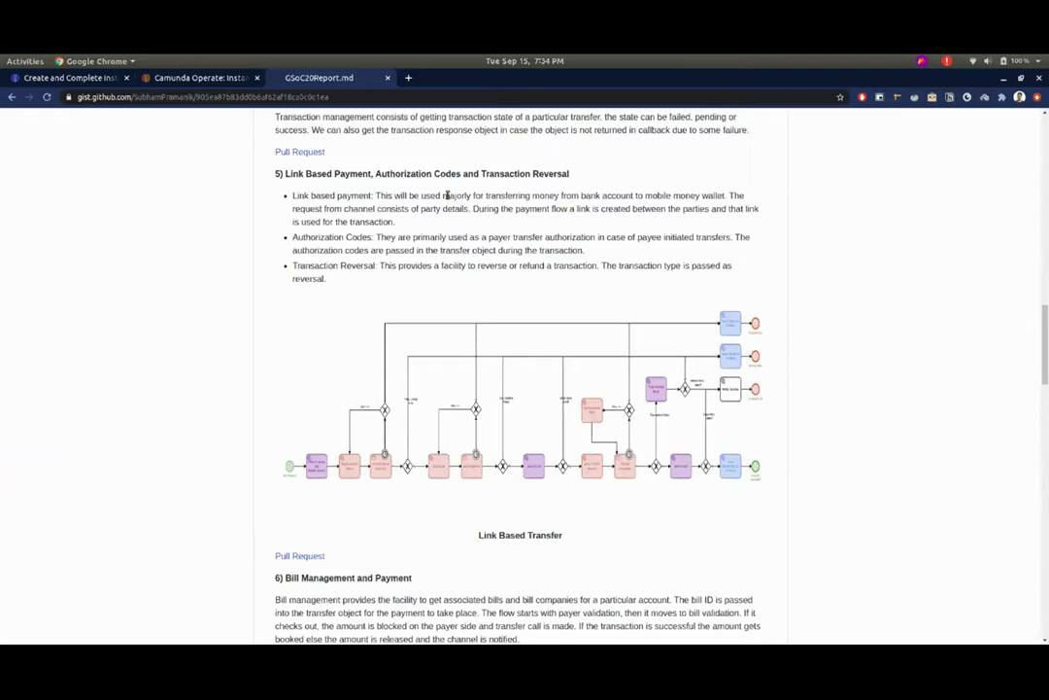
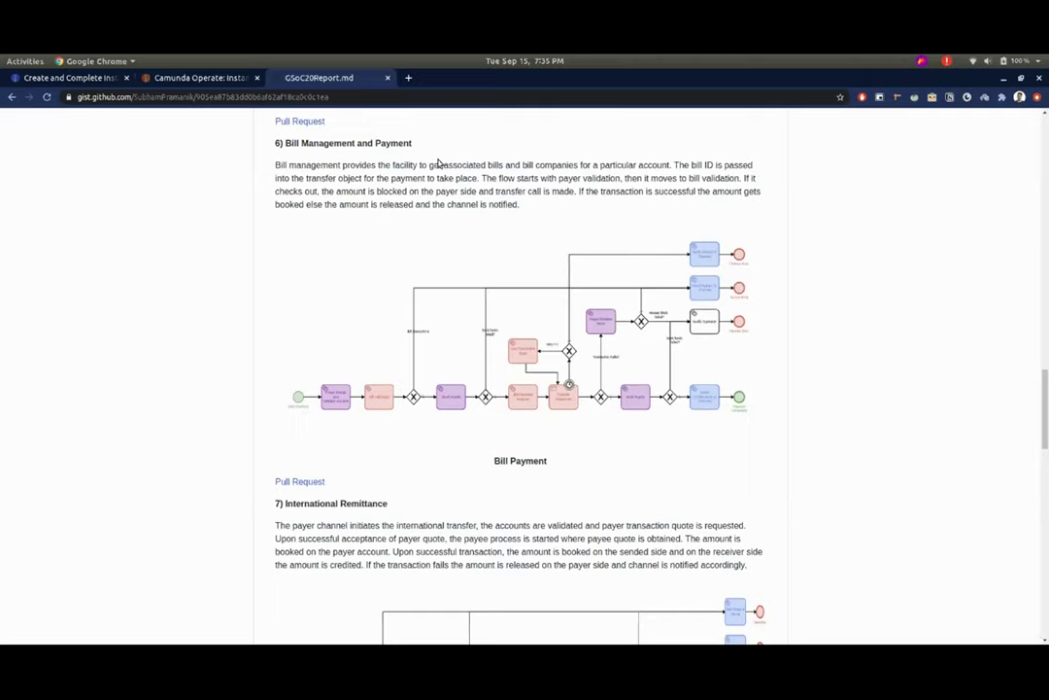
- Read the Bill Management and Payment section of the report, highlighting its heading and key phrases
{"action": "left_click_drag", "start_coordinate": [351, 143], "coordinate": [290, 143]}
{"action": "left_click", "coordinate": [390, 175]}
{"action": "left_click_drag", "start_coordinate": [499, 166], "coordinate": [468, 167]}
{"action": "left_click", "coordinate": [545, 167]}
{"action": "left_click_drag", "start_coordinate": [558, 167], "coordinate": [525, 173]}
{"action": "left_click", "coordinate": [523, 172]}
{"action": "double_click", "coordinate": [393, 143]}
{"action": "left_click", "coordinate": [586, 188]}
- Switch to the gsma-bill-payment.bpmn diagram in Zeebe Modeler and inspect the Payer lookup and Validate account task's properties
{"action": "key", "text": "alt+Tab"}
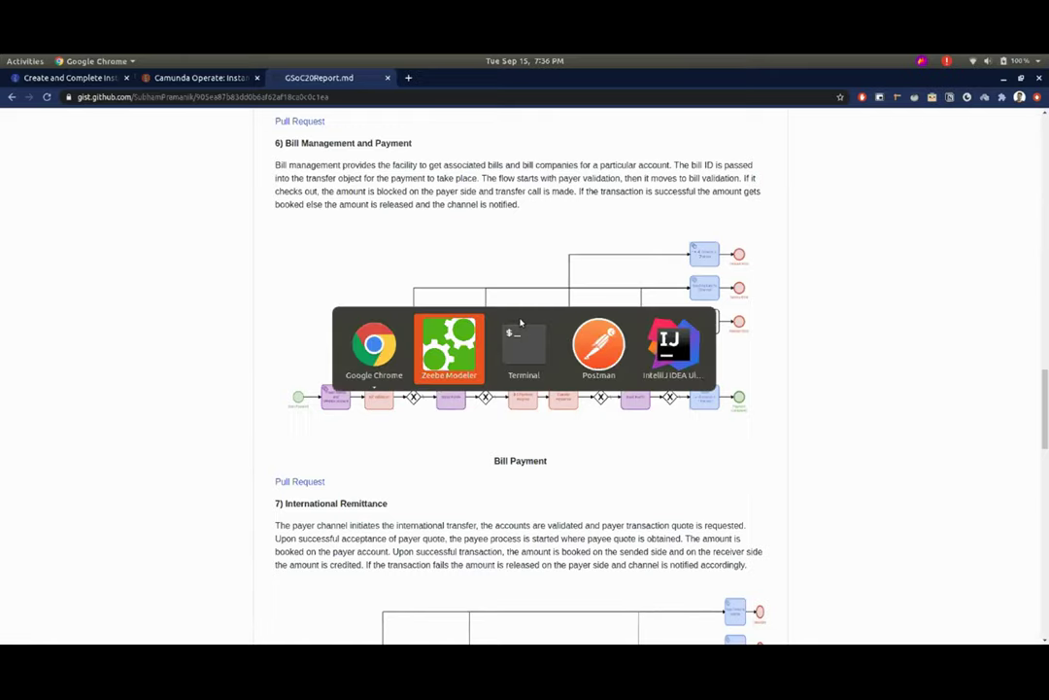
{"action": "left_click", "coordinate": [298, 133]}
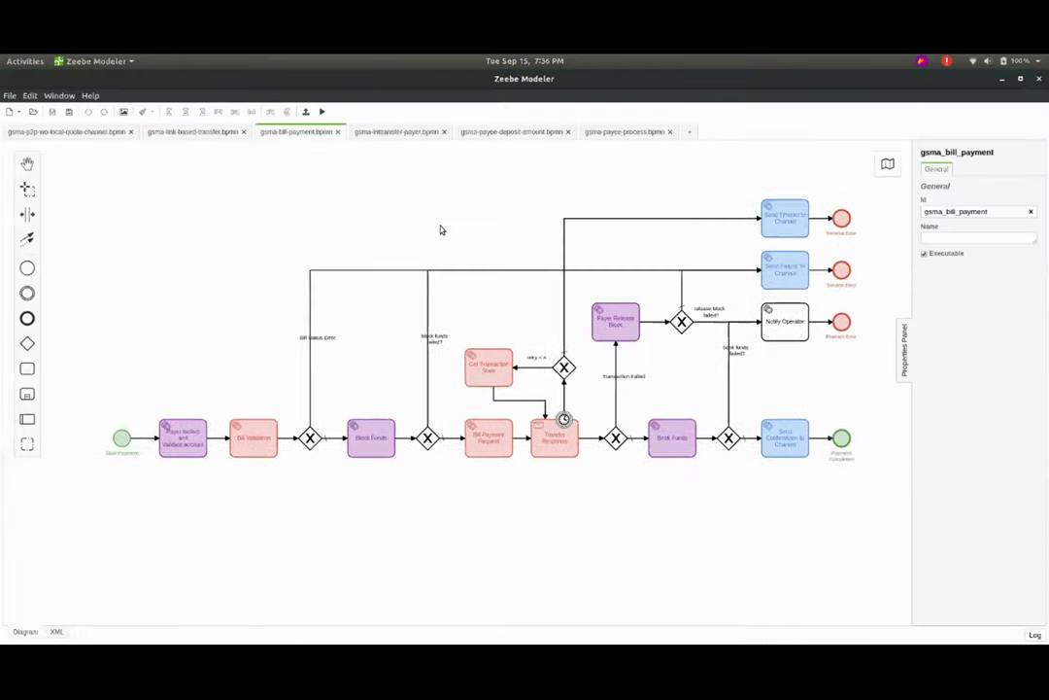
{"action": "left_click_drag", "start_coordinate": [548, 515], "coordinate": [558, 513]}
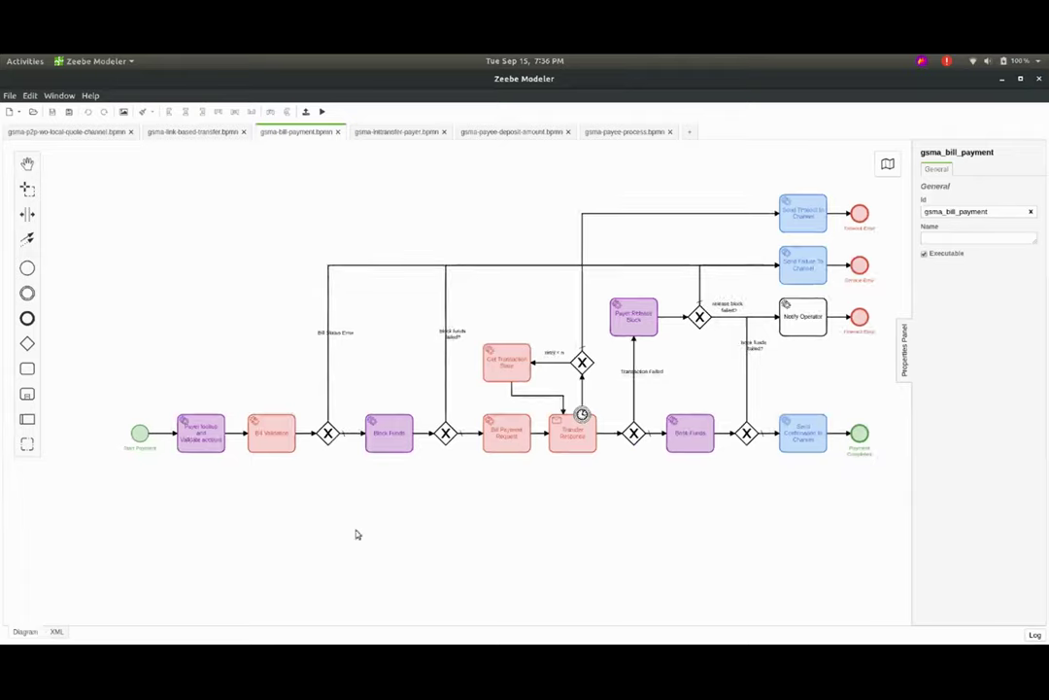
{"action": "scroll", "coordinate": [355, 532], "scroll_direction": "down", "scroll_amount": 1, "text": "ctrl"}
{"action": "scroll", "coordinate": [347, 526], "scroll_direction": "down", "scroll_amount": 1, "text": "ctrl"}
{"action": "scroll", "coordinate": [347, 525], "scroll_direction": "up", "scroll_amount": 5, "text": "ctrl"}
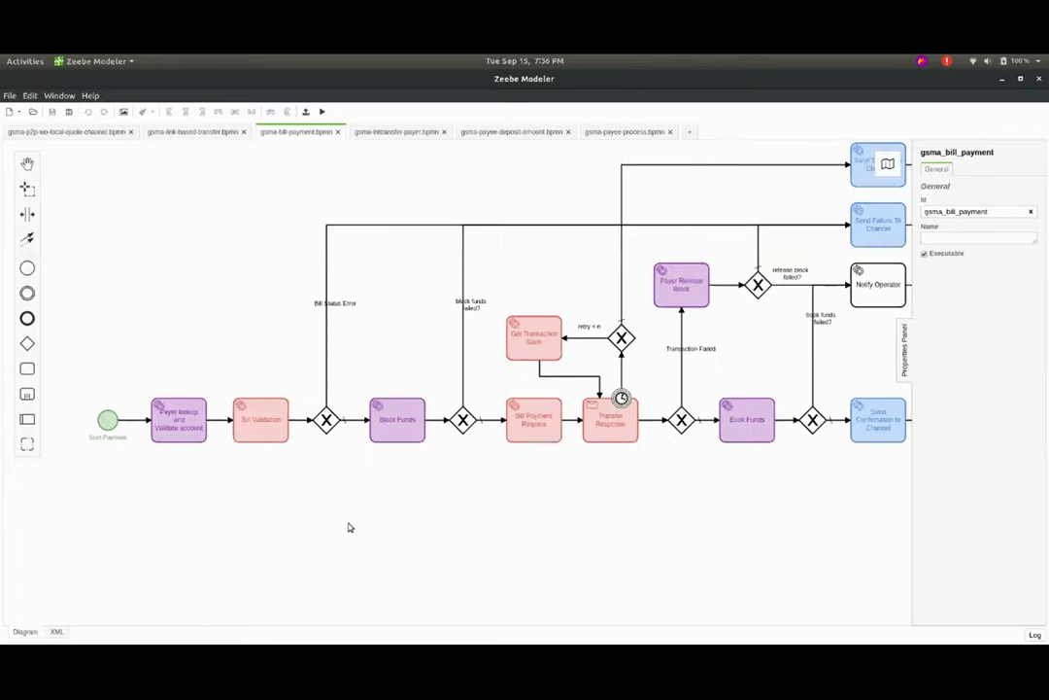
{"action": "scroll", "coordinate": [340, 506], "scroll_direction": "down", "scroll_amount": 1, "text": "ctrl"}
{"action": "left_click_drag", "start_coordinate": [341, 505], "coordinate": [375, 553]}
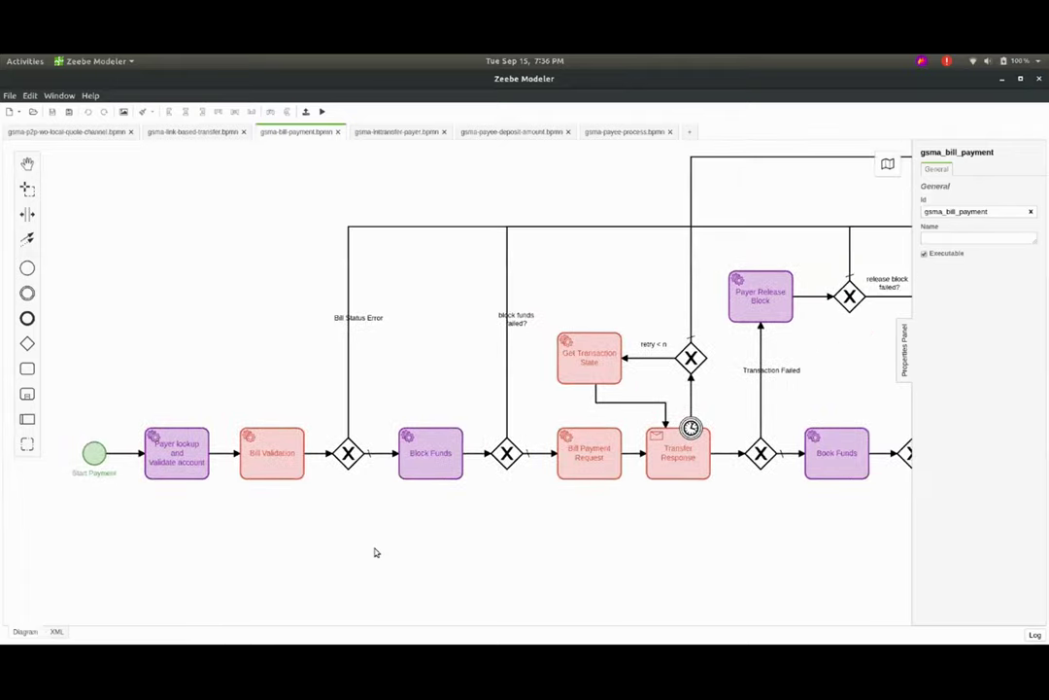
{"action": "scroll", "coordinate": [375, 553], "scroll_direction": "down", "scroll_amount": 1, "text": "ctrl"}
{"action": "left_click", "coordinate": [181, 457]}
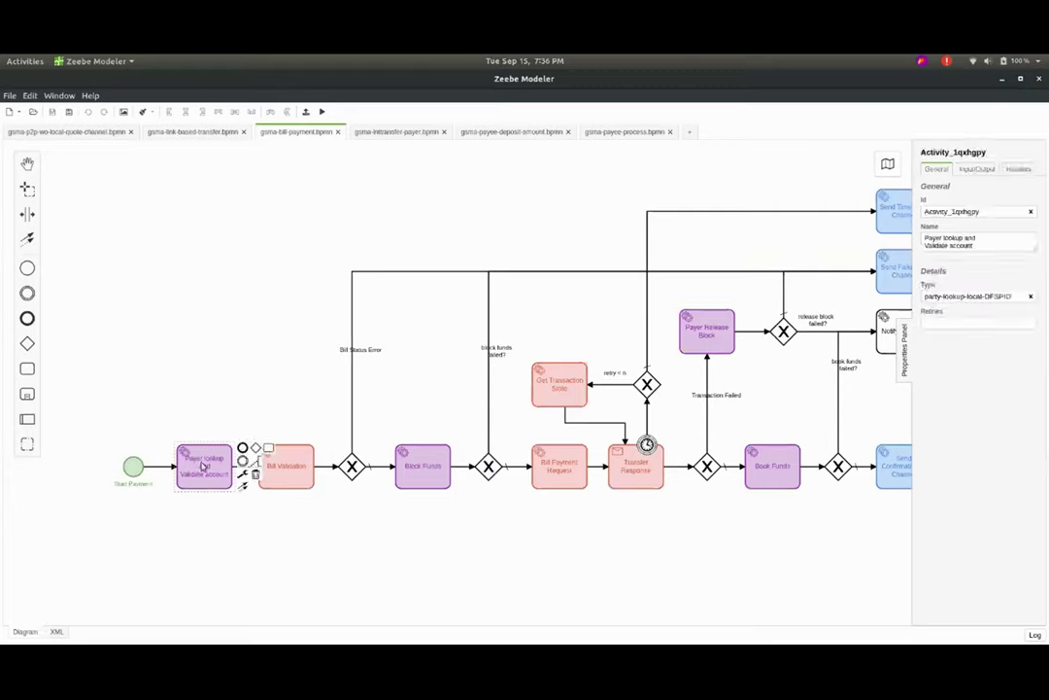
- Inspect the Bill Validation task's properties in the bill payment diagram
{"action": "left_click", "coordinate": [291, 511]}
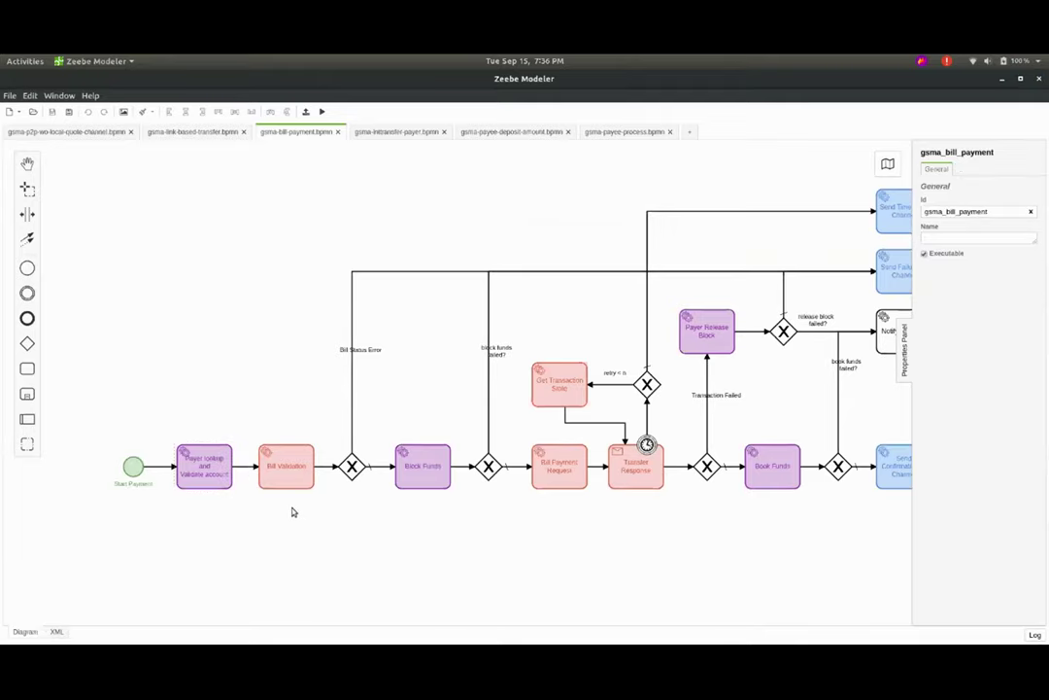
{"action": "scroll", "coordinate": [333, 541], "scroll_direction": "right", "scroll_amount": 3}
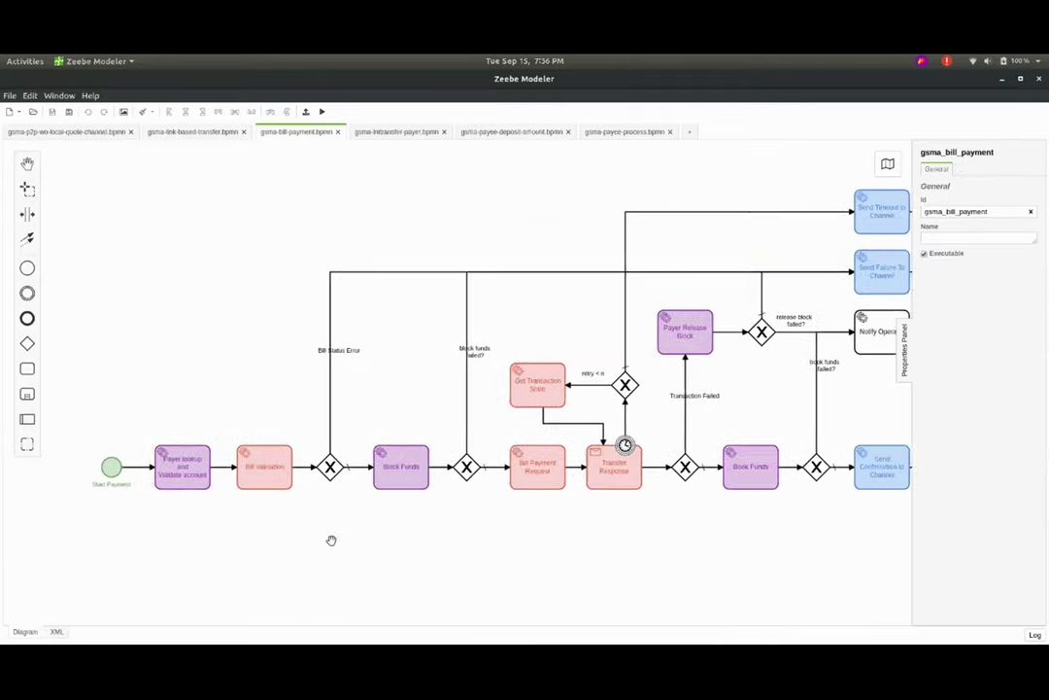
{"action": "left_click", "coordinate": [250, 480]}
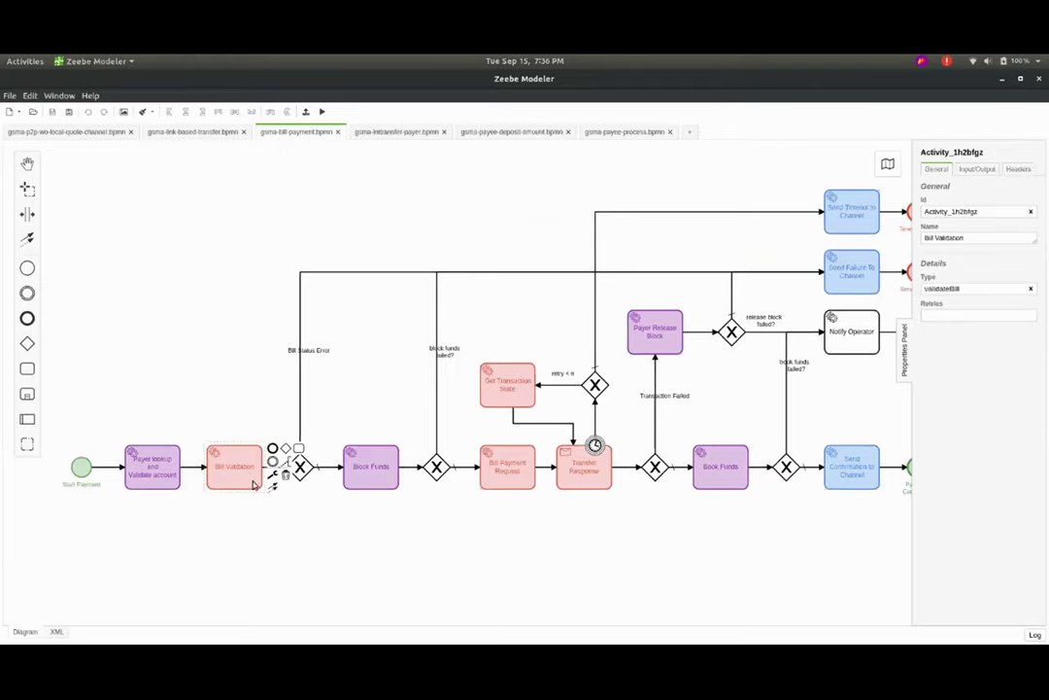
{"action": "left_click", "coordinate": [365, 530]}
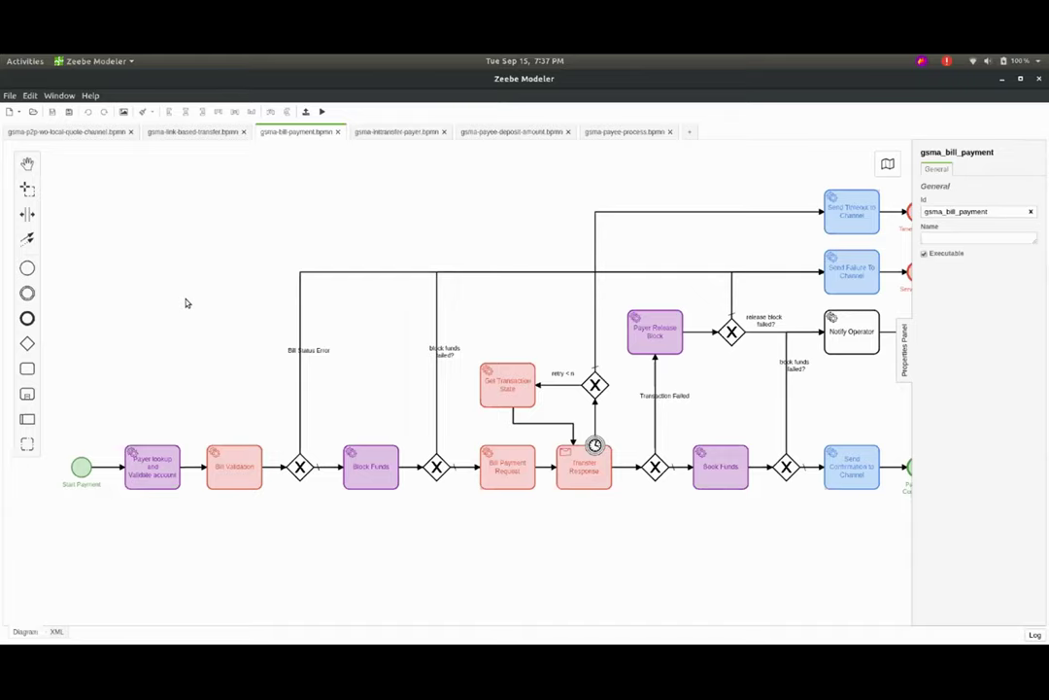
- Inspect the properties of the Block Funds task that follows bill validation
{"action": "left_click_drag", "start_coordinate": [194, 390], "coordinate": [165, 371]}
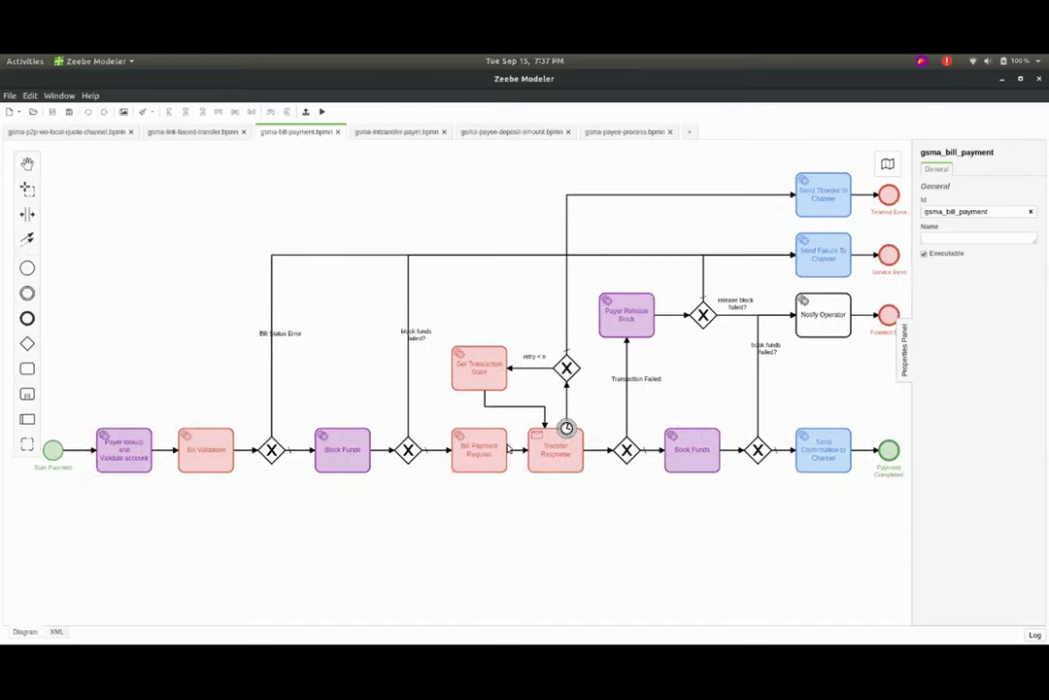
{"action": "left_click", "coordinate": [340, 469]}
{"action": "left_click", "coordinate": [389, 520]}
{"action": "left_click", "coordinate": [344, 468]}
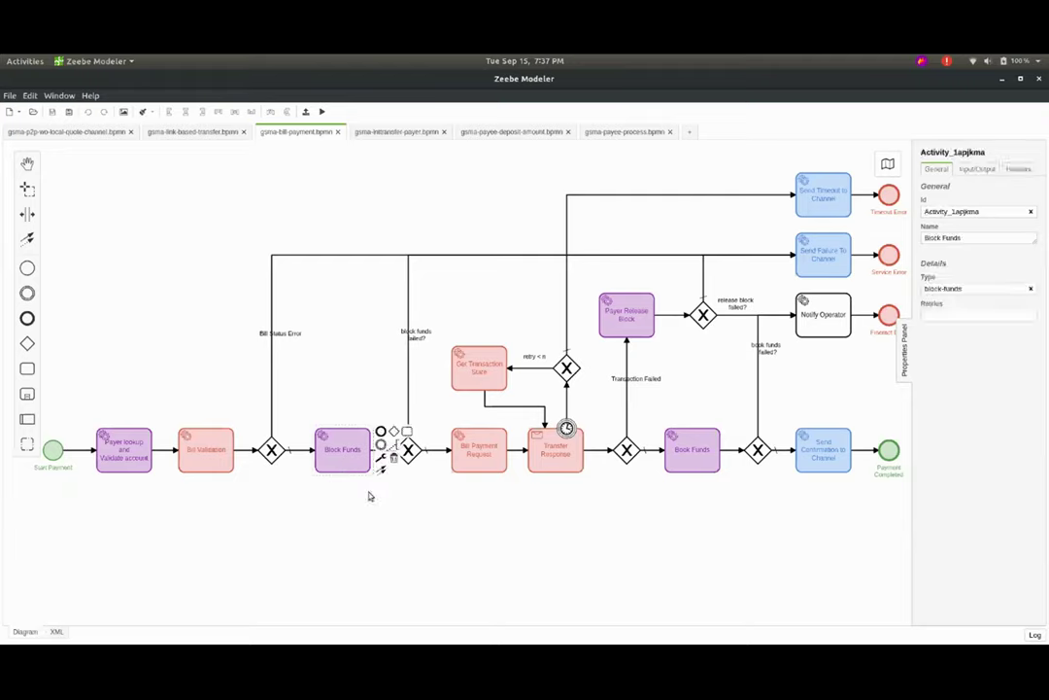
{"action": "left_click", "coordinate": [335, 391]}
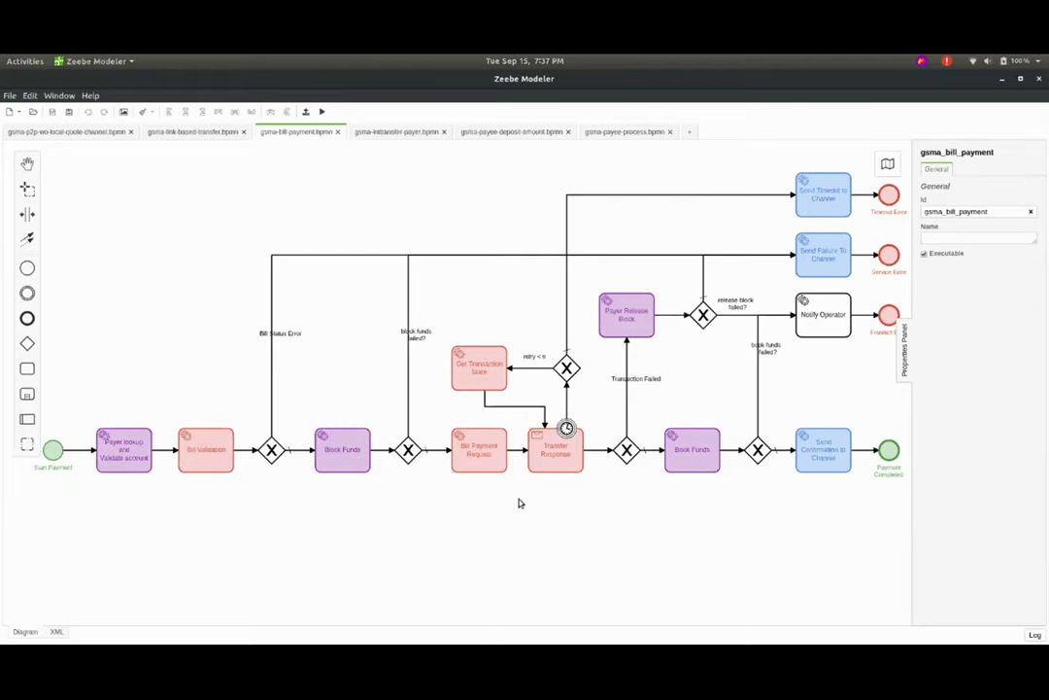
- Examine the Bill Payment Request task and the Transfer Response task's message properties
{"action": "scroll", "coordinate": [442, 456], "scroll_direction": "right", "scroll_amount": 2}
{"action": "left_click", "coordinate": [442, 457]}
{"action": "left_click", "coordinate": [552, 539]}
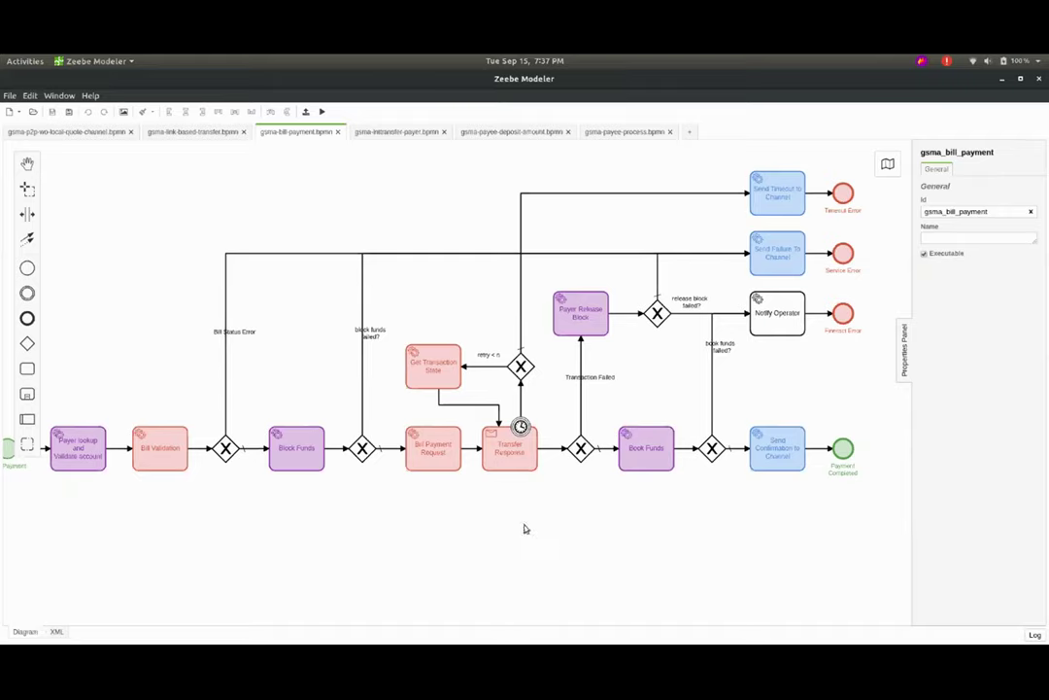
{"action": "scroll", "coordinate": [509, 529], "scroll_direction": "right", "scroll_amount": 1}
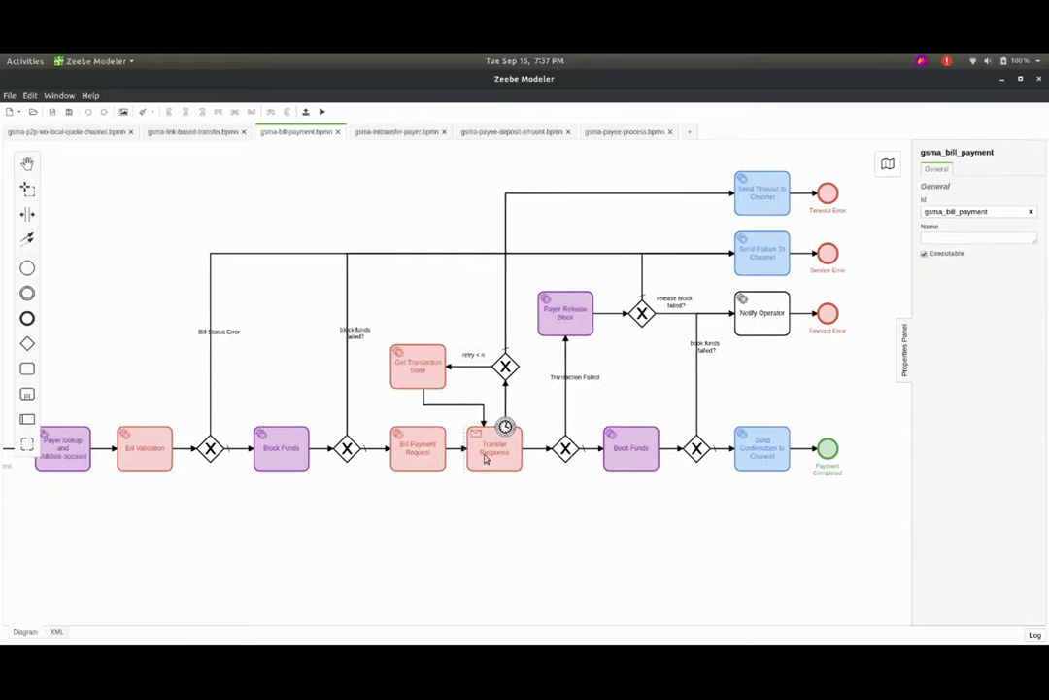
{"action": "left_click", "coordinate": [479, 468]}
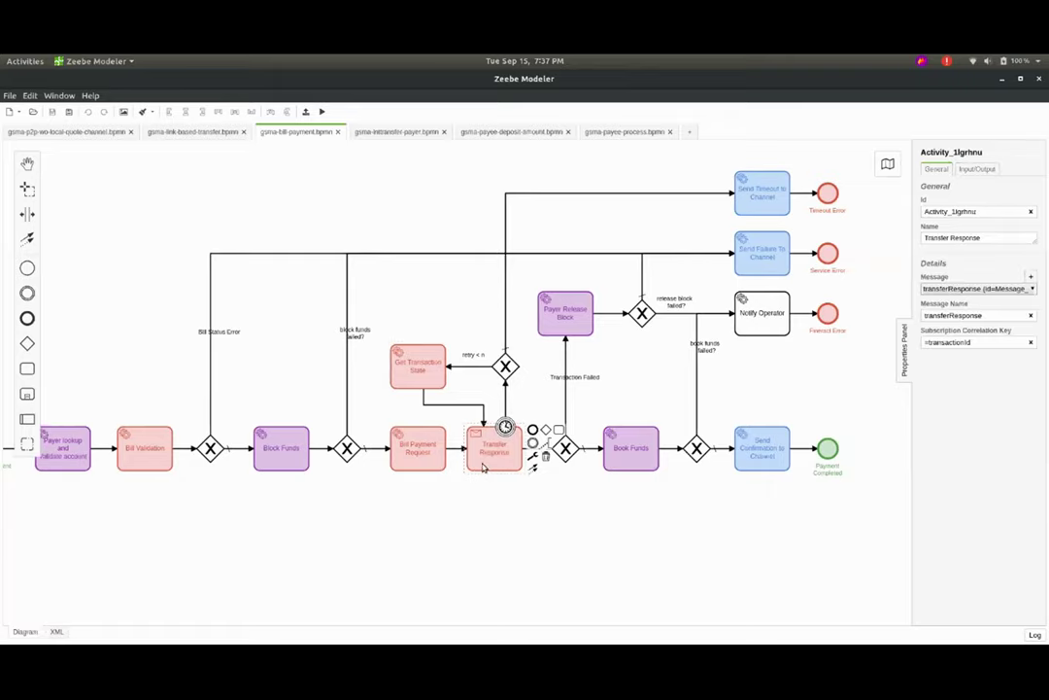
{"action": "left_click", "coordinate": [468, 446]}
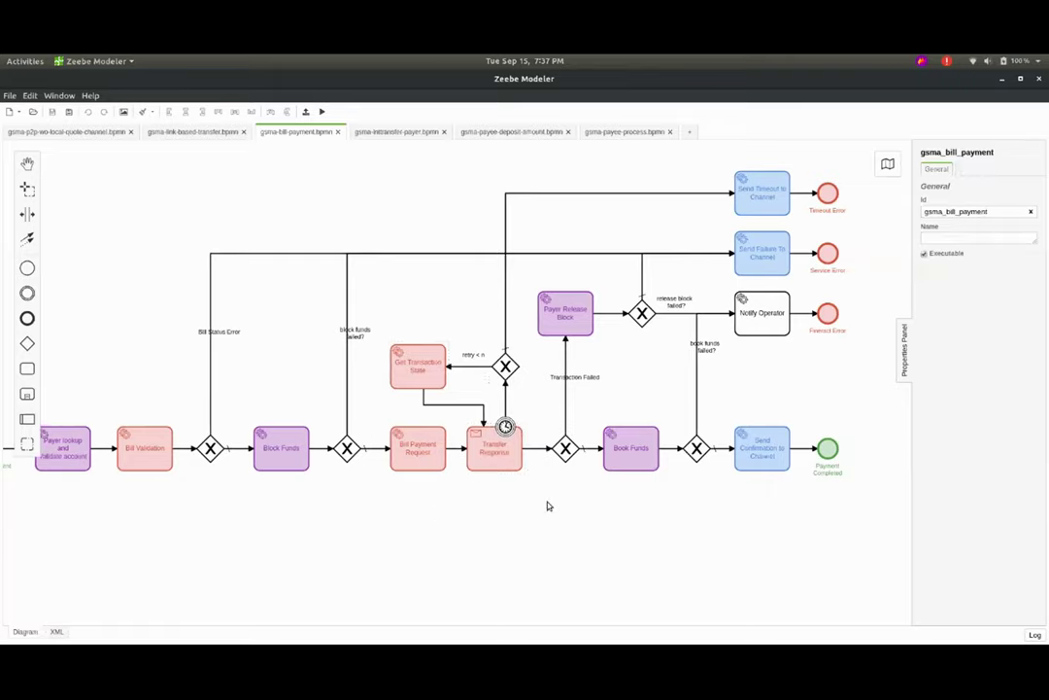
{"action": "left_click", "coordinate": [493, 455]}
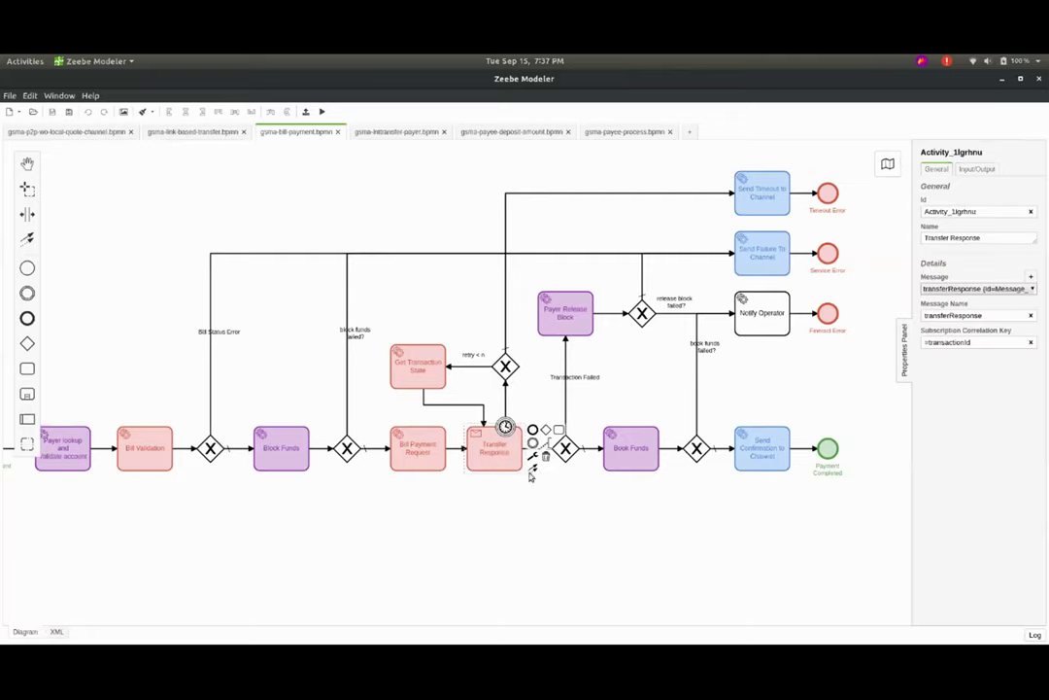
{"action": "left_click", "coordinate": [503, 474]}
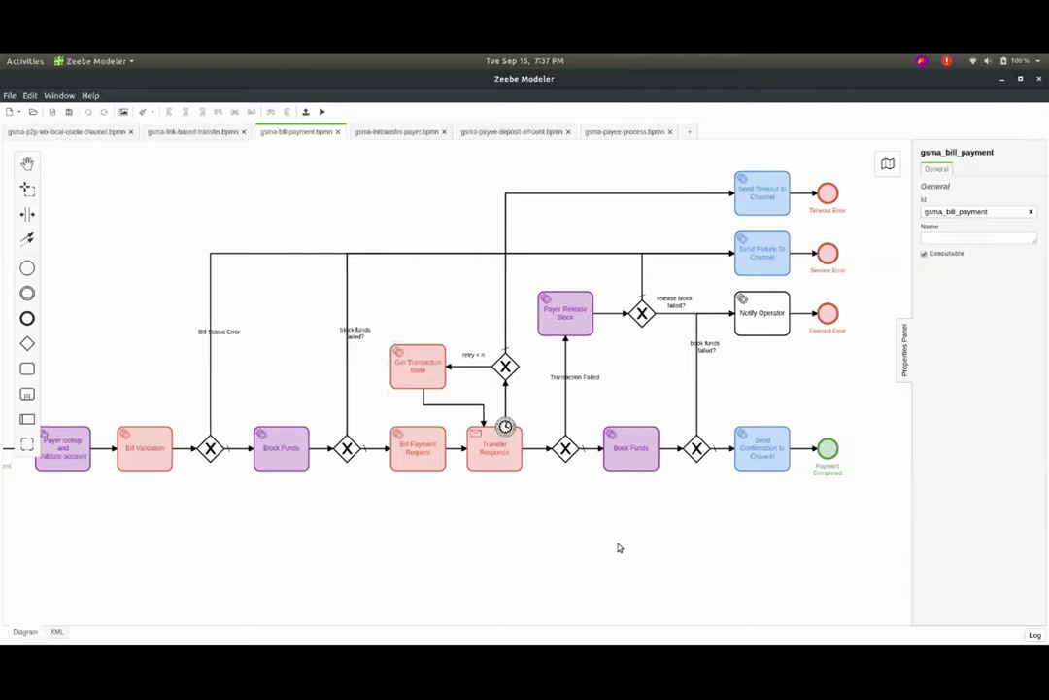
- Inspect the Book Funds and Payer Release Block tasks that handle successful and failed transactions
{"action": "left_click_drag", "start_coordinate": [613, 546], "coordinate": [533, 538]}
{"action": "scroll", "coordinate": [514, 525], "scroll_direction": "up", "scroll_amount": 1}
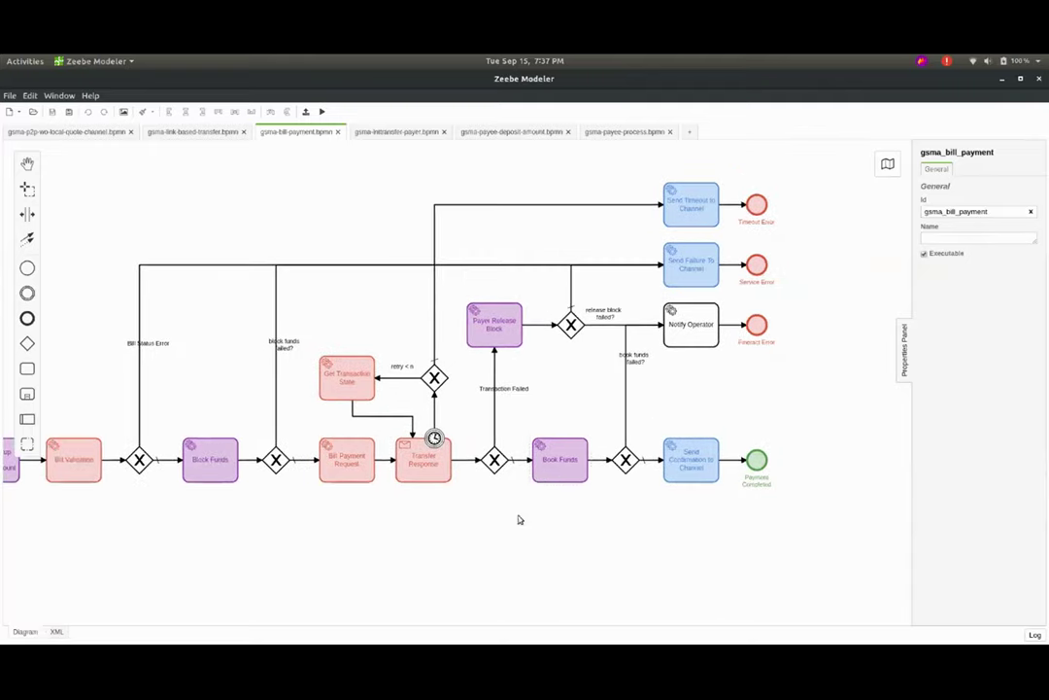
{"action": "left_click", "coordinate": [558, 474]}
{"action": "left_click", "coordinate": [551, 367]}
{"action": "left_click", "coordinate": [494, 311]}
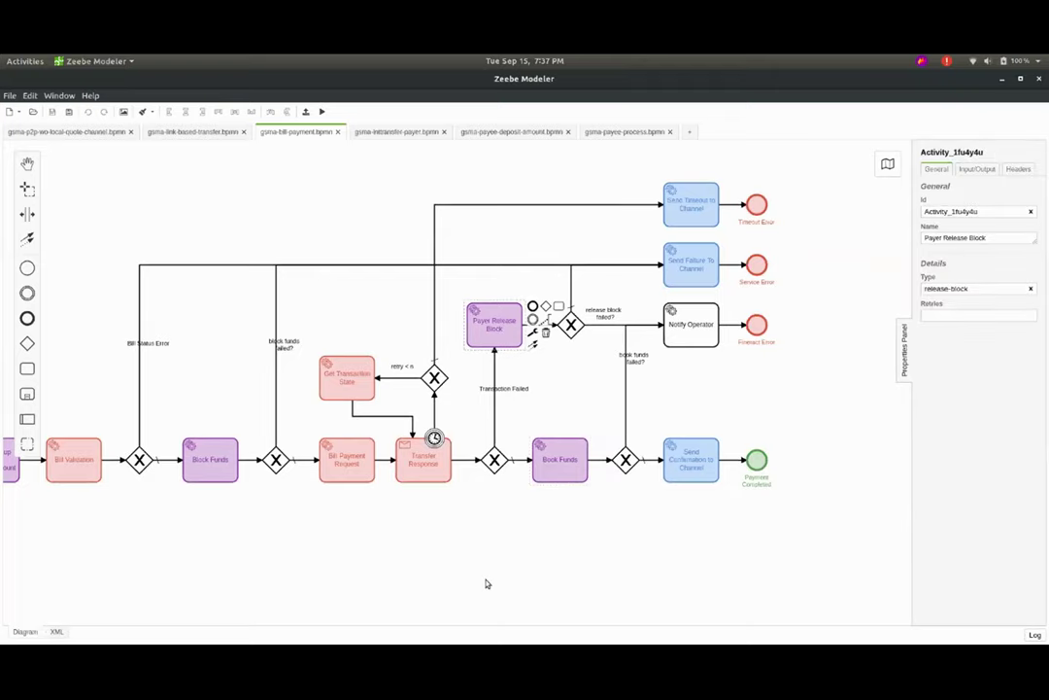
{"action": "left_click_drag", "start_coordinate": [486, 581], "coordinate": [629, 566]}
{"action": "scroll", "coordinate": [630, 566], "scroll_direction": "down", "scroll_amount": 1}
- Switch to the report in Chrome and read the International Remittance section with its Payer Transfer Process diagram
{"action": "key", "text": "alt+Tab"}
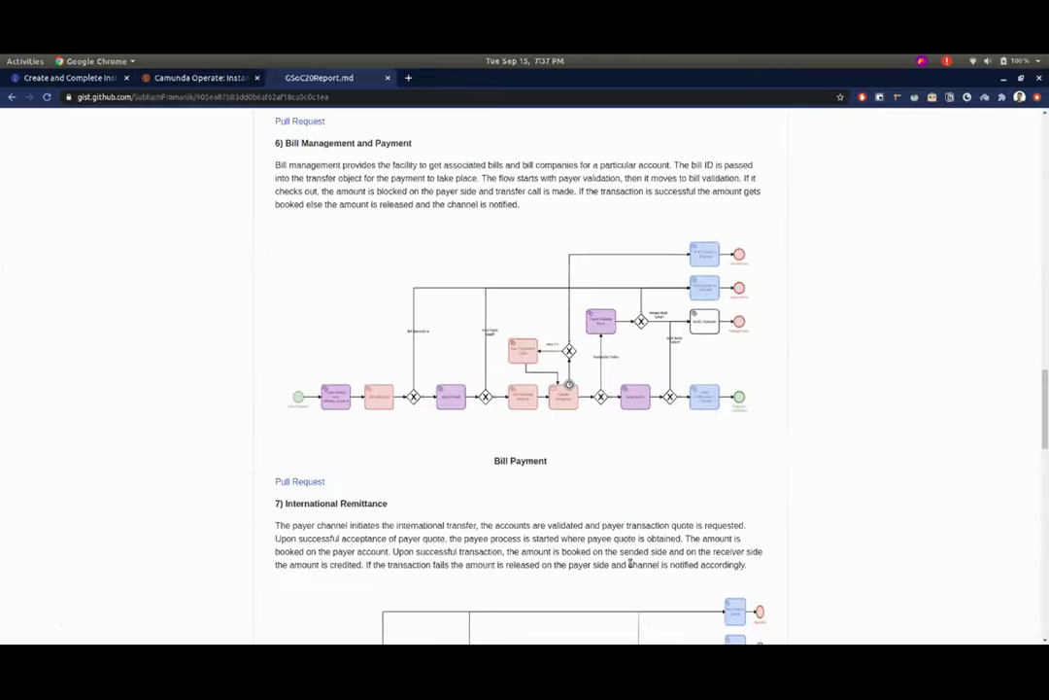
{"action": "scroll", "coordinate": [649, 461], "scroll_direction": "down", "scroll_amount": 4}
{"action": "scroll", "coordinate": [649, 462], "scroll_direction": "down", "scroll_amount": 4}
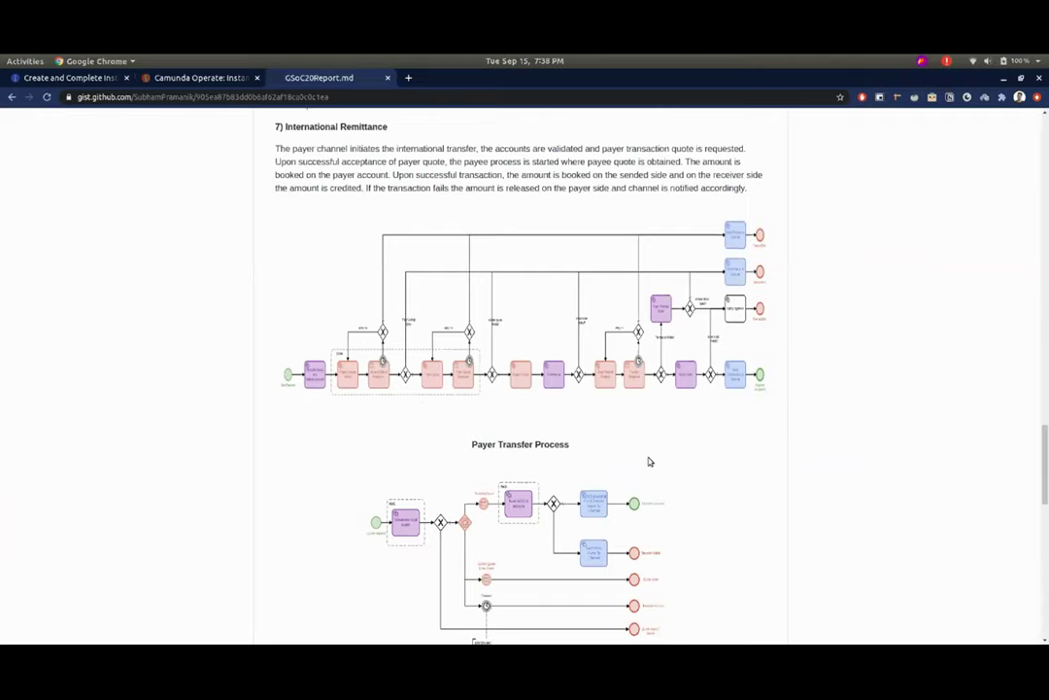
- Switch back to Zeebe Modeler and examine the gsma-inttransfer-payer.bpmn diagram from Start Payment through the GSMA account status and quote group
{"action": "key", "text": "alt+Tab"}
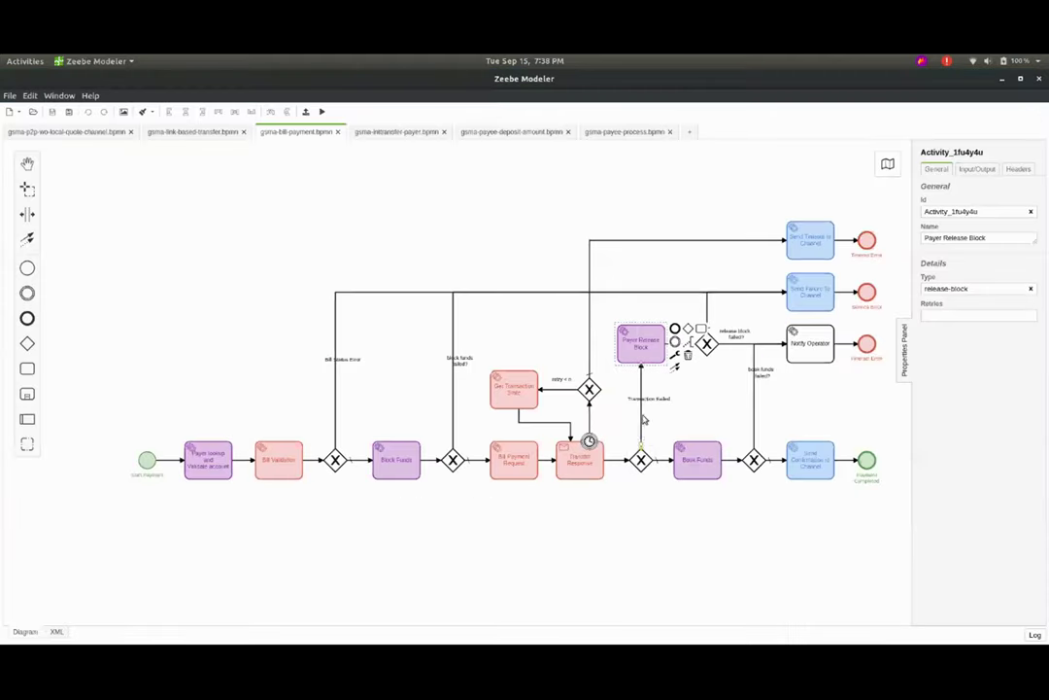
{"action": "left_click", "coordinate": [456, 187]}
{"action": "left_click", "coordinate": [391, 138]}
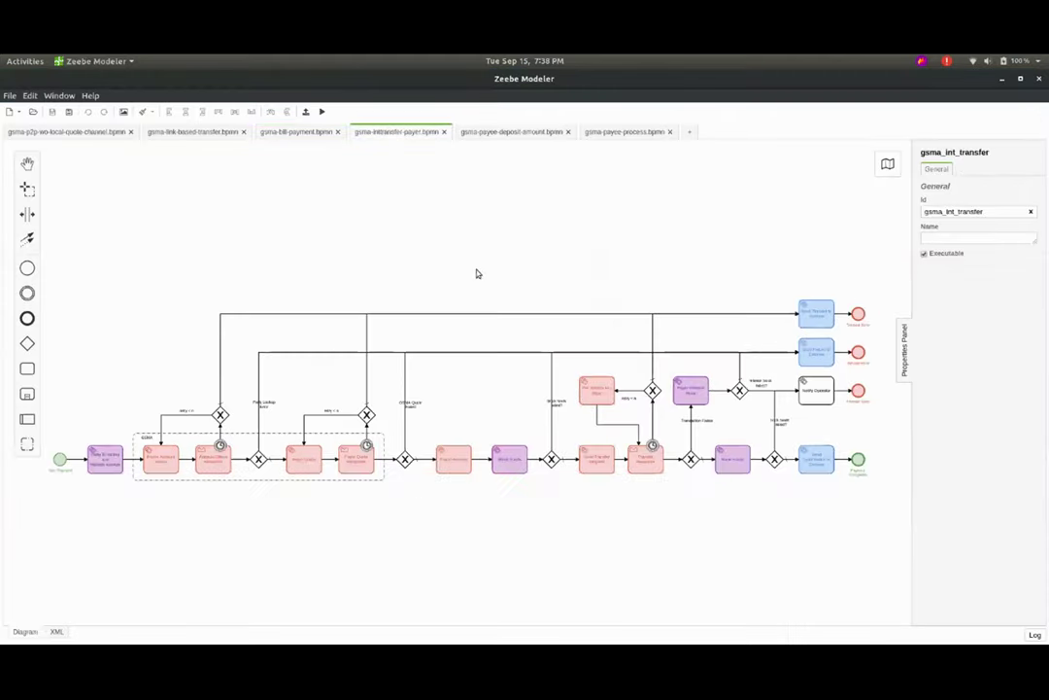
{"action": "left_click_drag", "start_coordinate": [492, 281], "coordinate": [506, 261]}
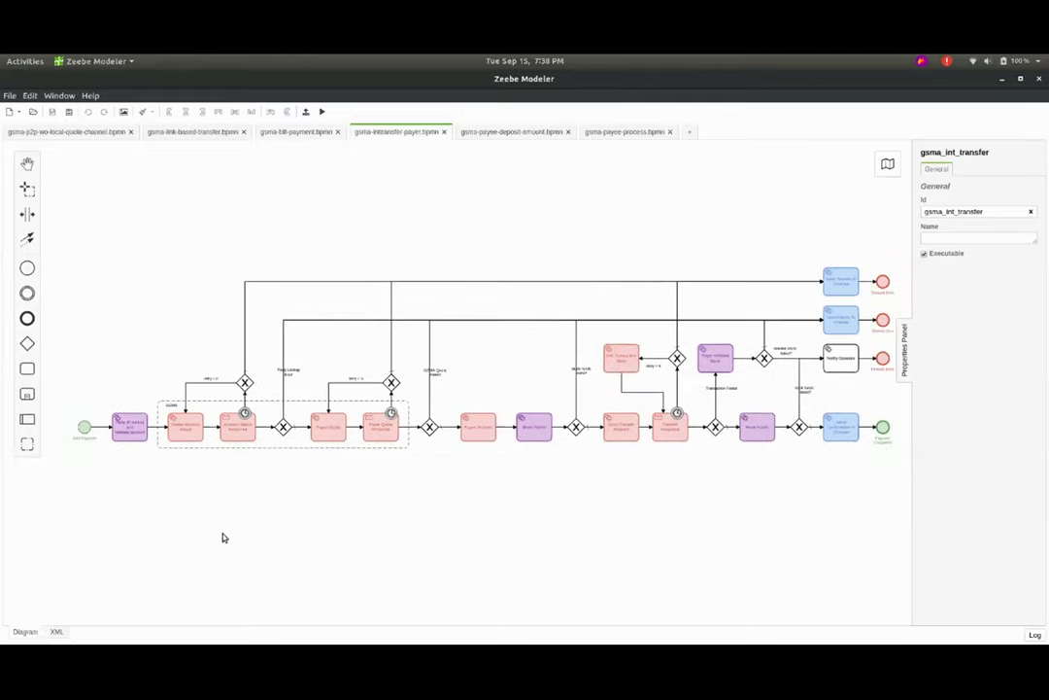
{"action": "scroll", "coordinate": [223, 536], "scroll_direction": "down", "scroll_amount": 3}
{"action": "scroll", "coordinate": [222, 537], "scroll_direction": "up", "scroll_amount": 3}
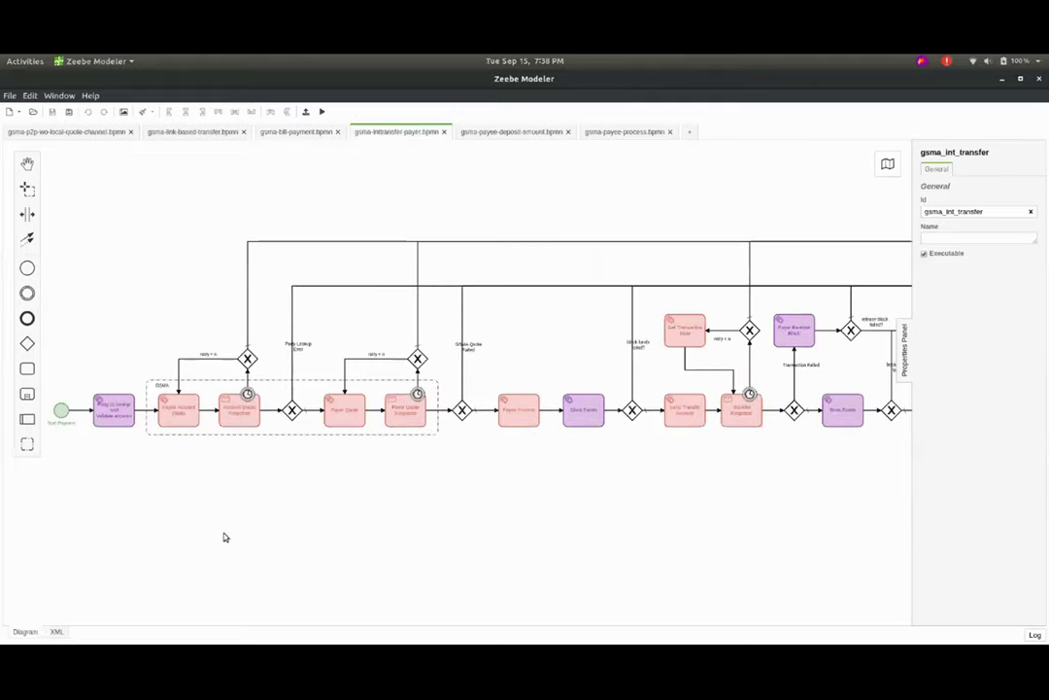
{"action": "scroll", "coordinate": [372, 541], "scroll_direction": "left", "scroll_amount": 2}
{"action": "scroll", "coordinate": [352, 510], "scroll_direction": "right", "scroll_amount": 3}
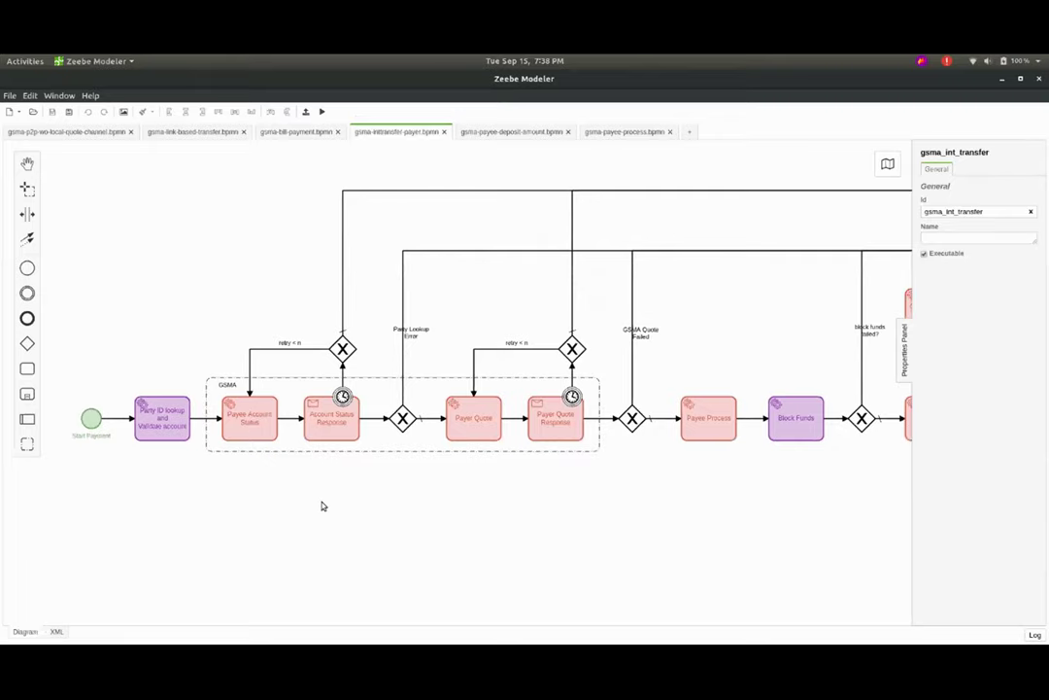
{"action": "left_click_drag", "start_coordinate": [406, 510], "coordinate": [344, 511]}
{"action": "left_click_drag", "start_coordinate": [412, 487], "coordinate": [349, 471]}
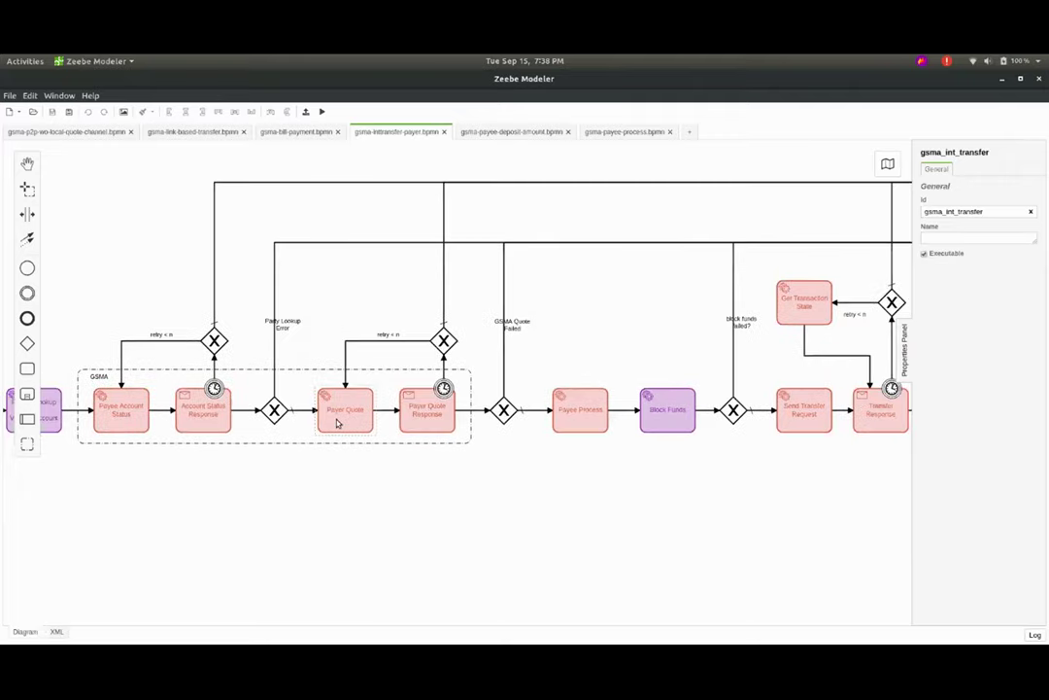
- Inspect the Payer Quote task's properties in the GSMA group
{"action": "left_click", "coordinate": [338, 422]}
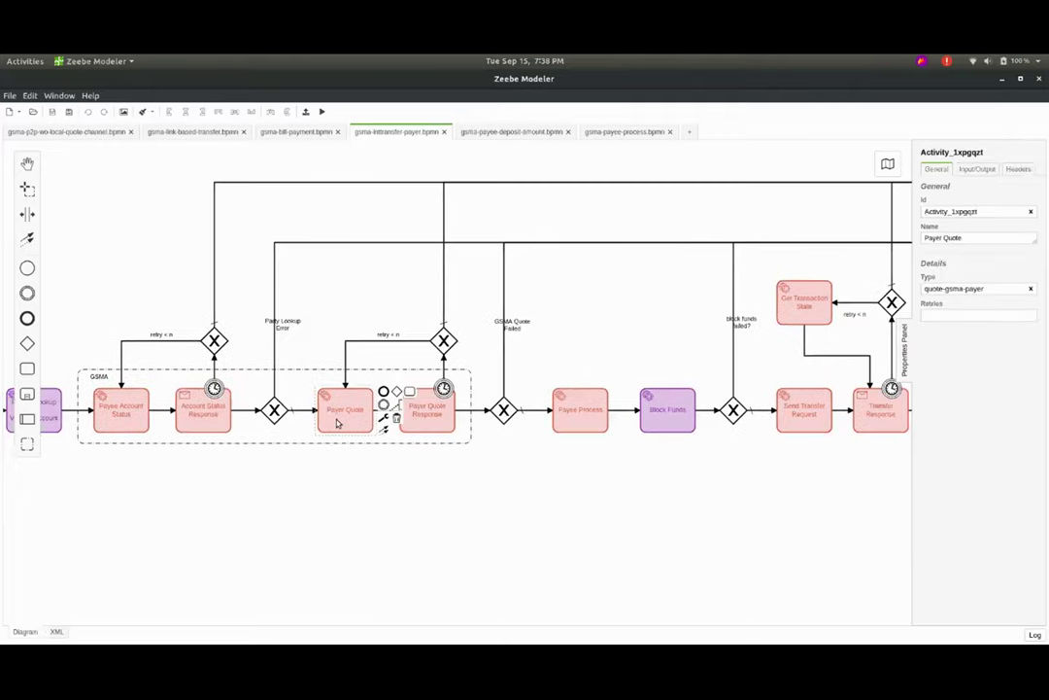
{"action": "left_click", "coordinate": [458, 509]}
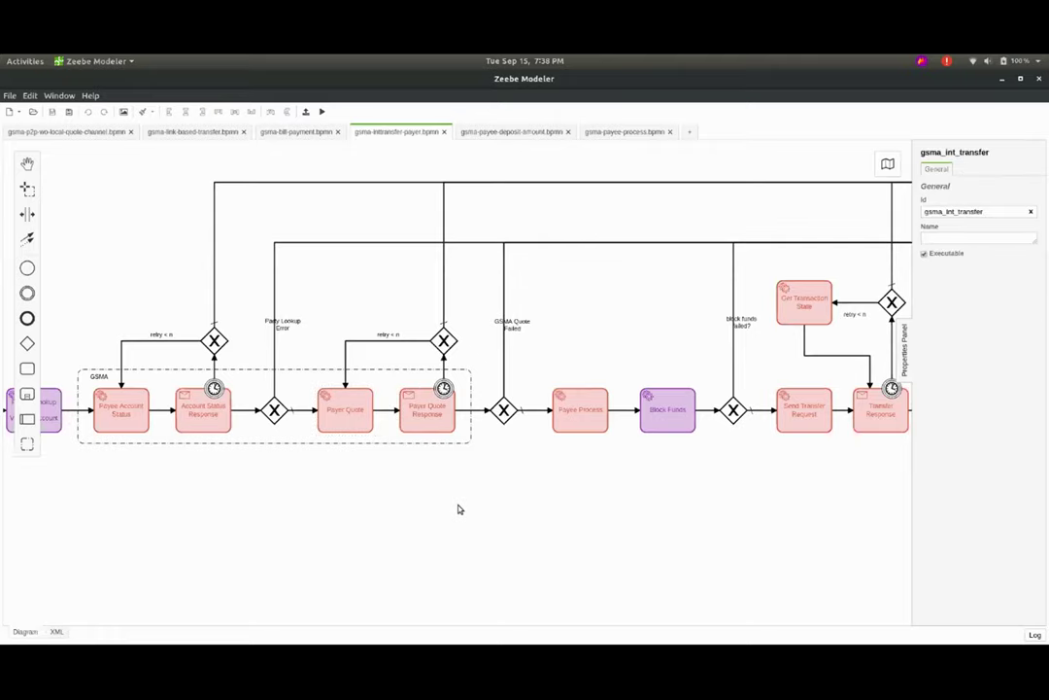
{"action": "left_click", "coordinate": [346, 412]}
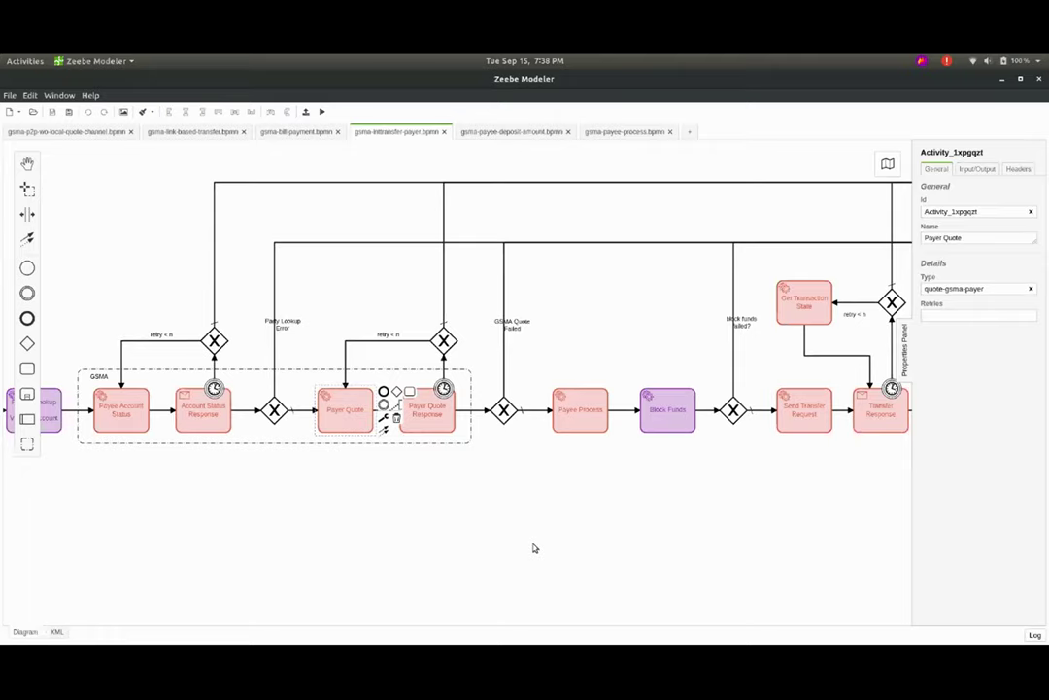
{"action": "left_click", "coordinate": [356, 449]}
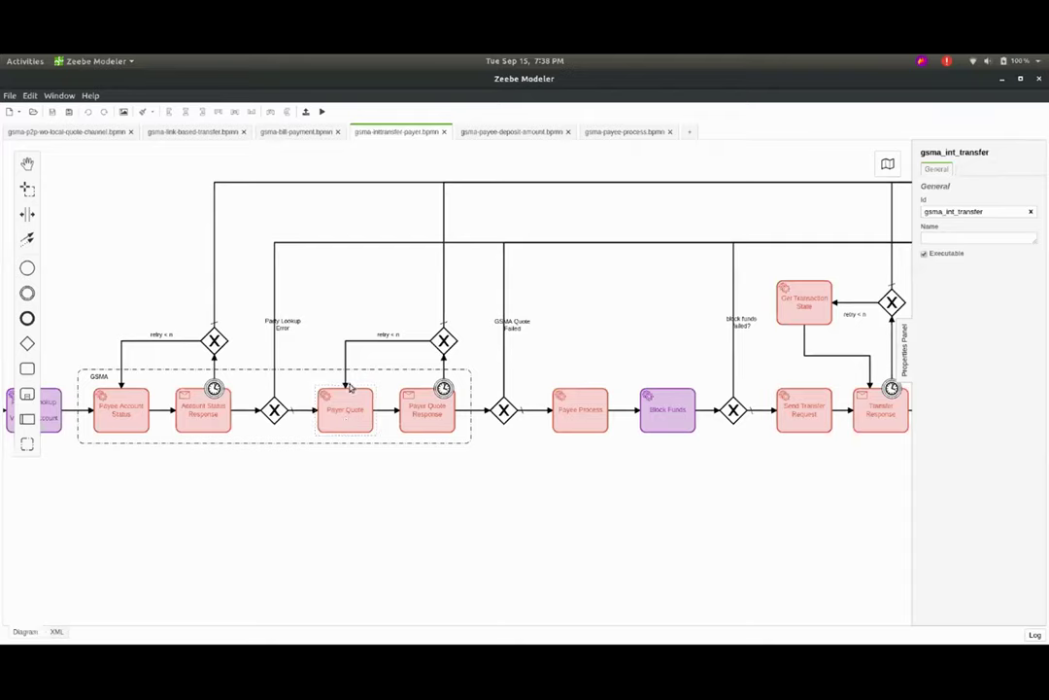
- Inspect the Payee Process task's properties and view the transfer stages following it
{"action": "left_click_drag", "start_coordinate": [578, 480], "coordinate": [533, 483]}
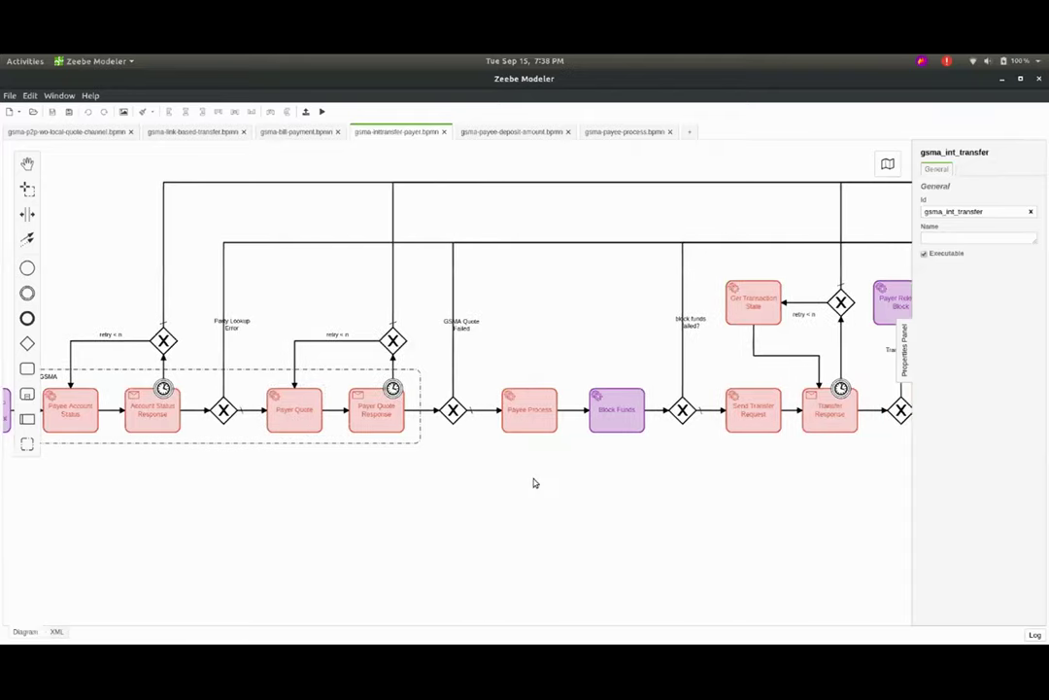
{"action": "scroll", "coordinate": [523, 485], "scroll_direction": "down", "scroll_amount": 4}
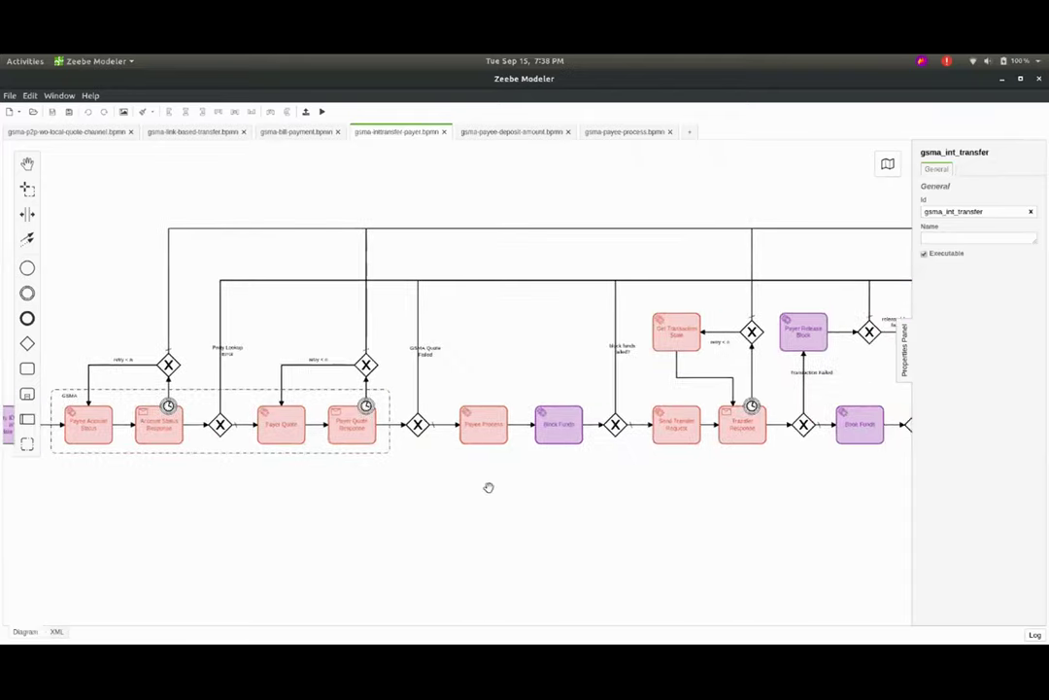
{"action": "left_click", "coordinate": [491, 424]}
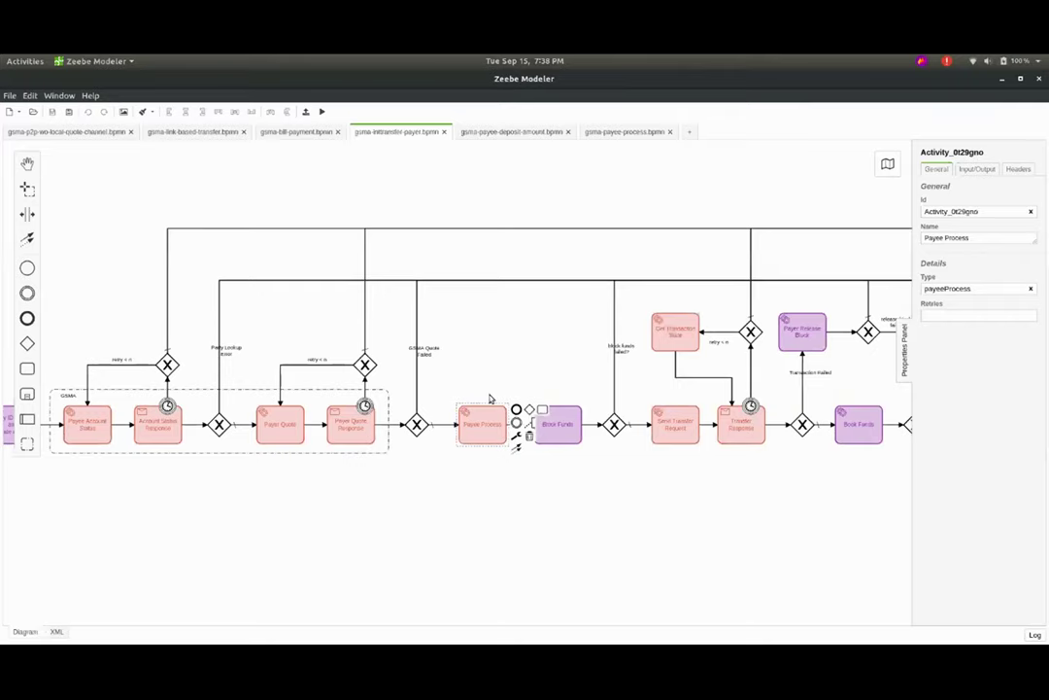
{"action": "scroll", "coordinate": [428, 286], "scroll_direction": "right", "scroll_amount": 2}
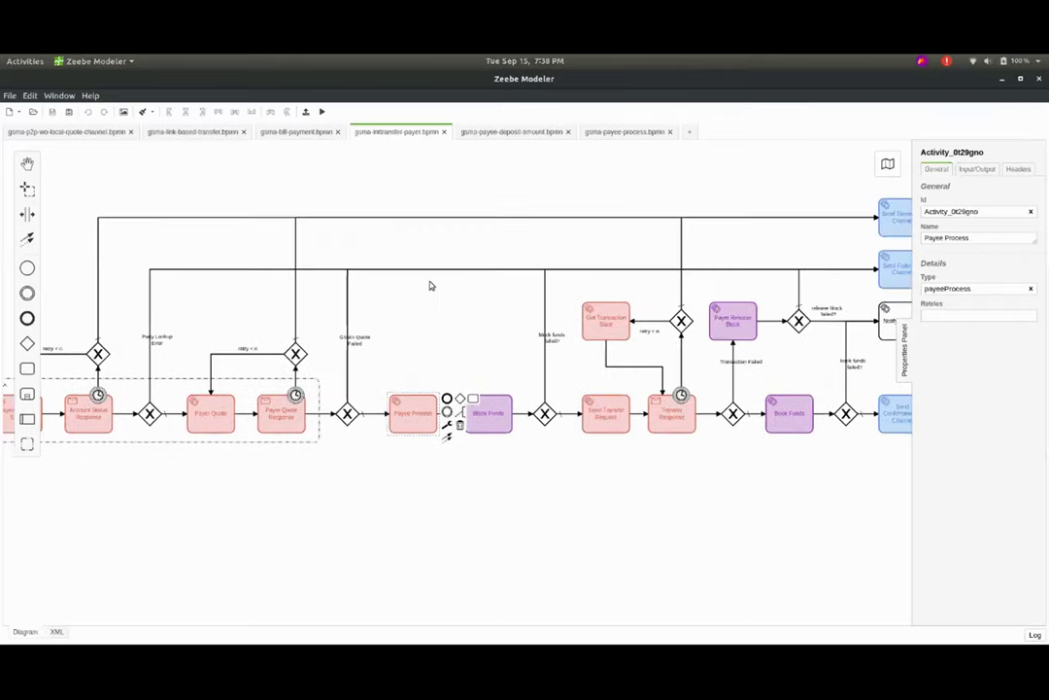
- Open the gsma-payee-process.bpmn diagram and inspect the Determine local quote task's properties
{"action": "left_click", "coordinate": [504, 134]}
{"action": "left_click", "coordinate": [625, 133]}
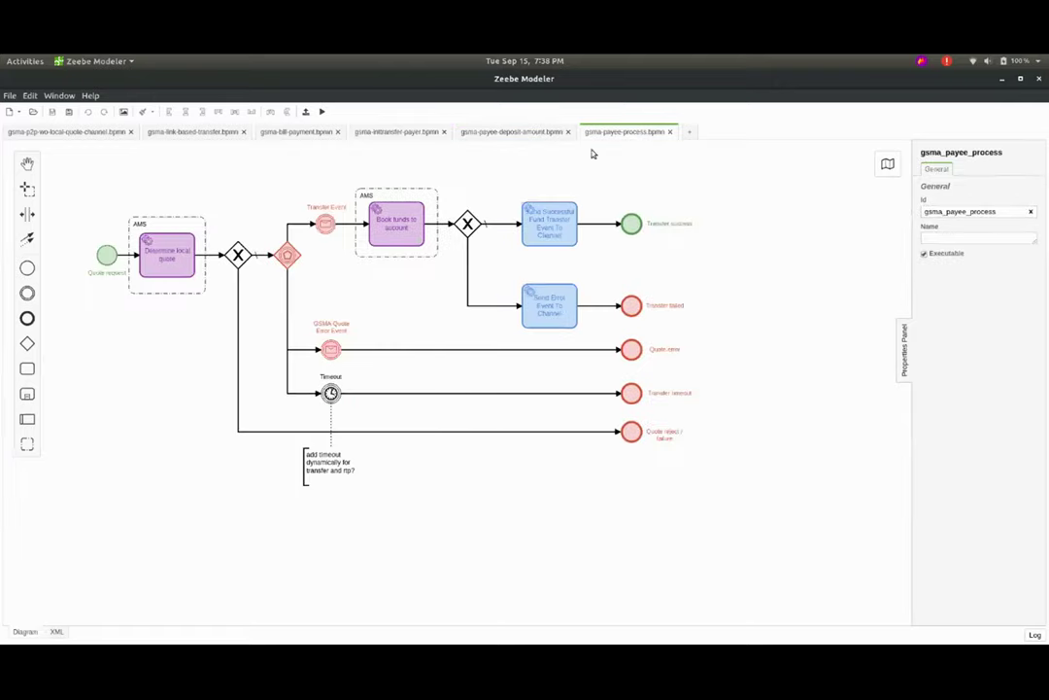
{"action": "left_click_drag", "start_coordinate": [438, 330], "coordinate": [478, 351]}
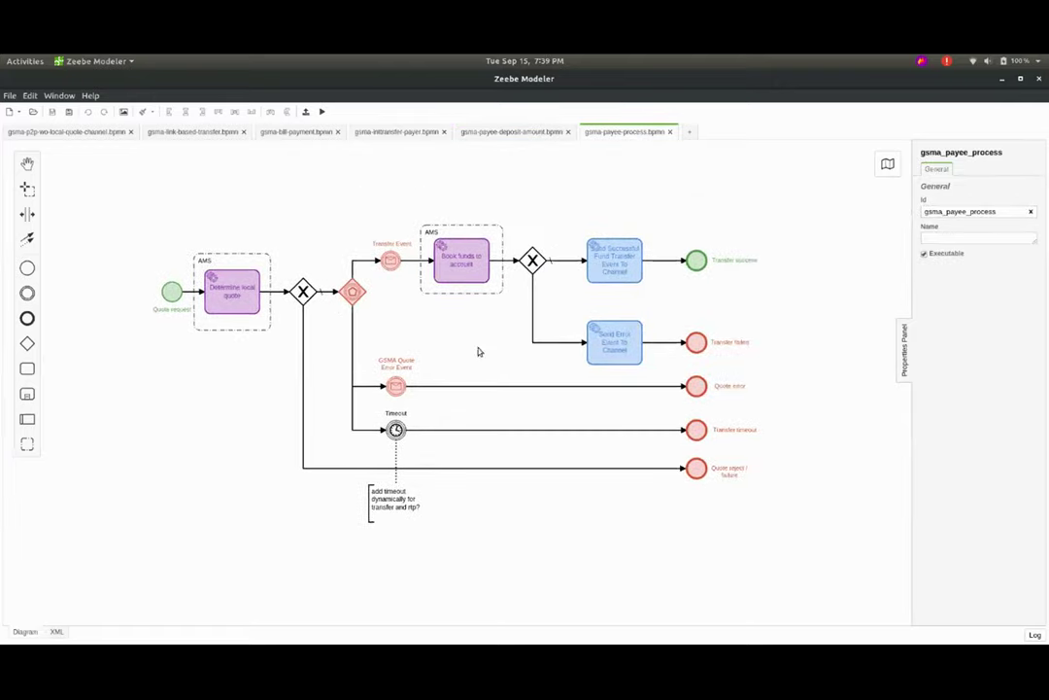
{"action": "left_click", "coordinate": [234, 297]}
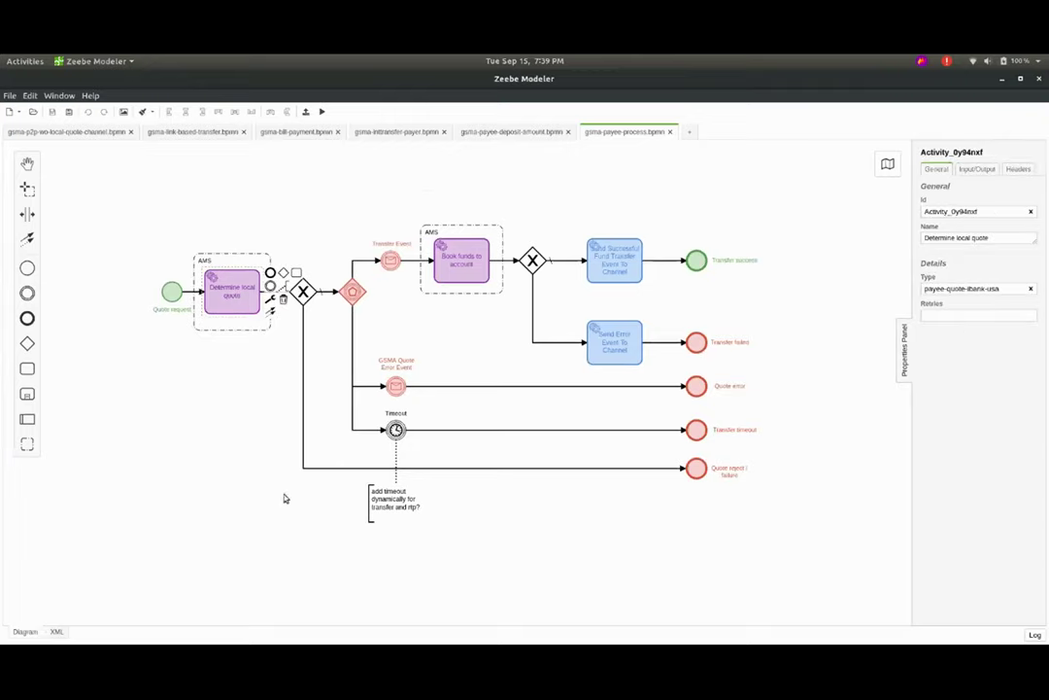
{"action": "left_click", "coordinate": [214, 424]}
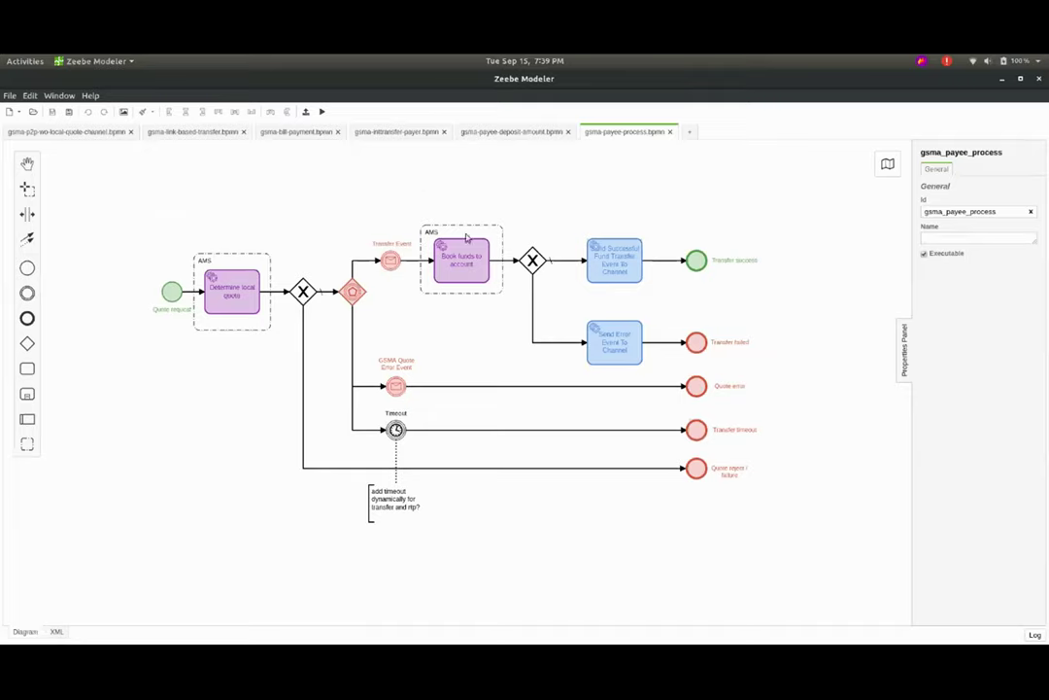
- Inspect the Determine local quote task's properties and compare the gsma-payee-process.bpmn diagram with gsma-inttransfer-payer.bpmn
{"action": "left_click", "coordinate": [233, 294]}
{"action": "left_click", "coordinate": [294, 212]}
{"action": "left_click", "coordinate": [412, 135]}
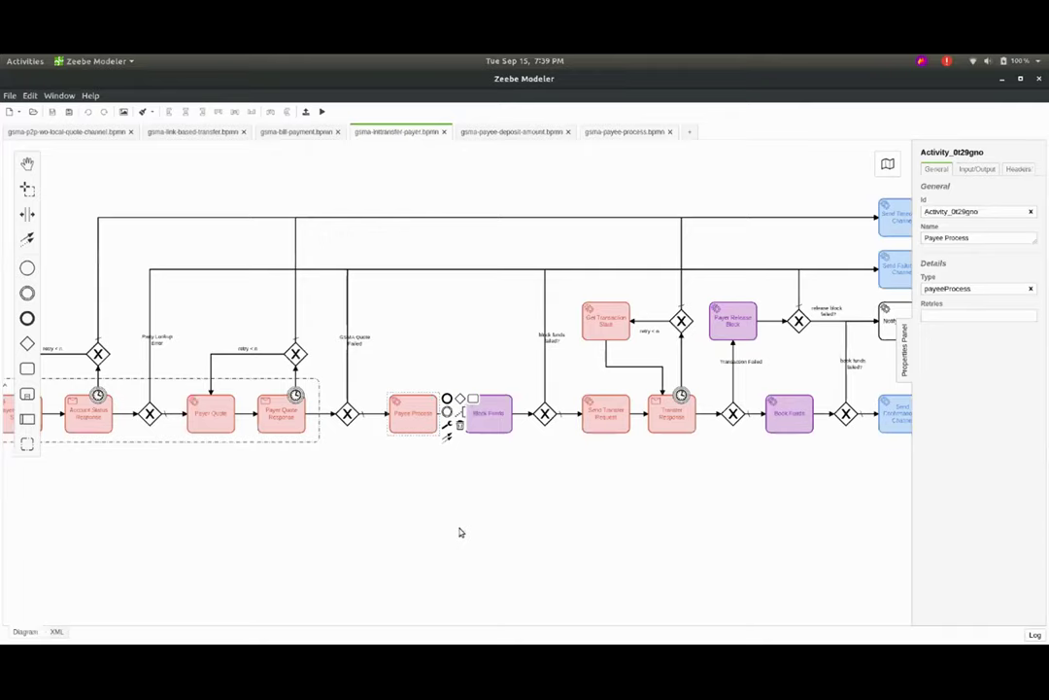
{"action": "left_click", "coordinate": [611, 132]}
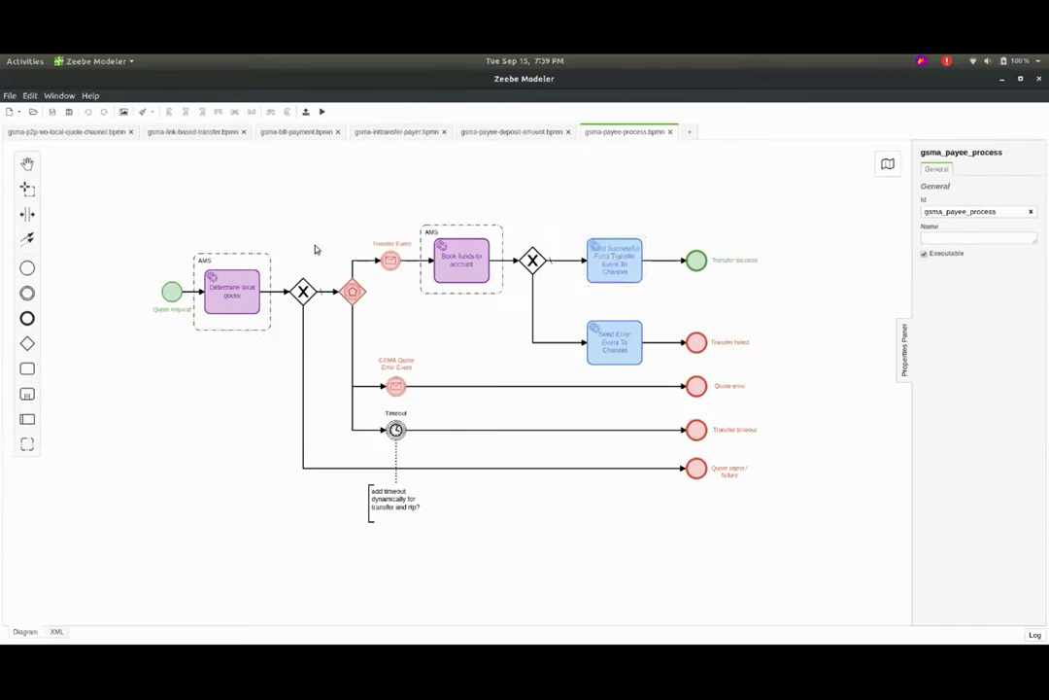
- Return to gsma-inttransfer-payer.bpmn, inspect the Block Funds task's properties and view the transfer stages following it
{"action": "left_click", "coordinate": [379, 133]}
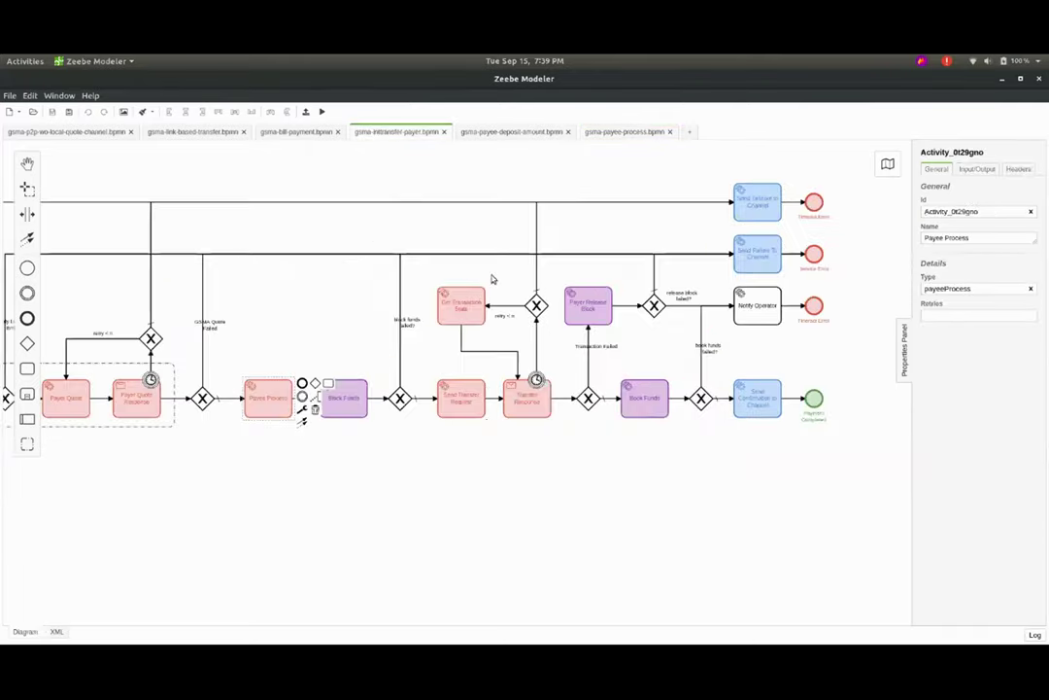
{"action": "left_click", "coordinate": [440, 520]}
{"action": "left_click_drag", "start_coordinate": [440, 520], "coordinate": [455, 531]}
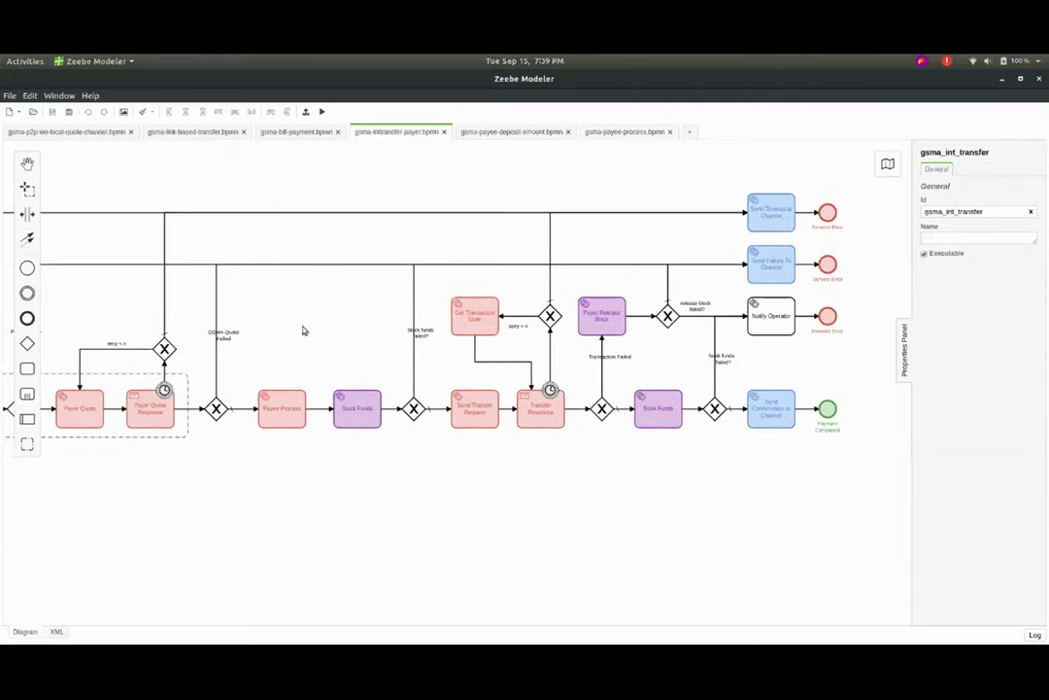
{"action": "left_click", "coordinate": [356, 404]}
{"action": "left_click_drag", "start_coordinate": [380, 499], "coordinate": [423, 501]}
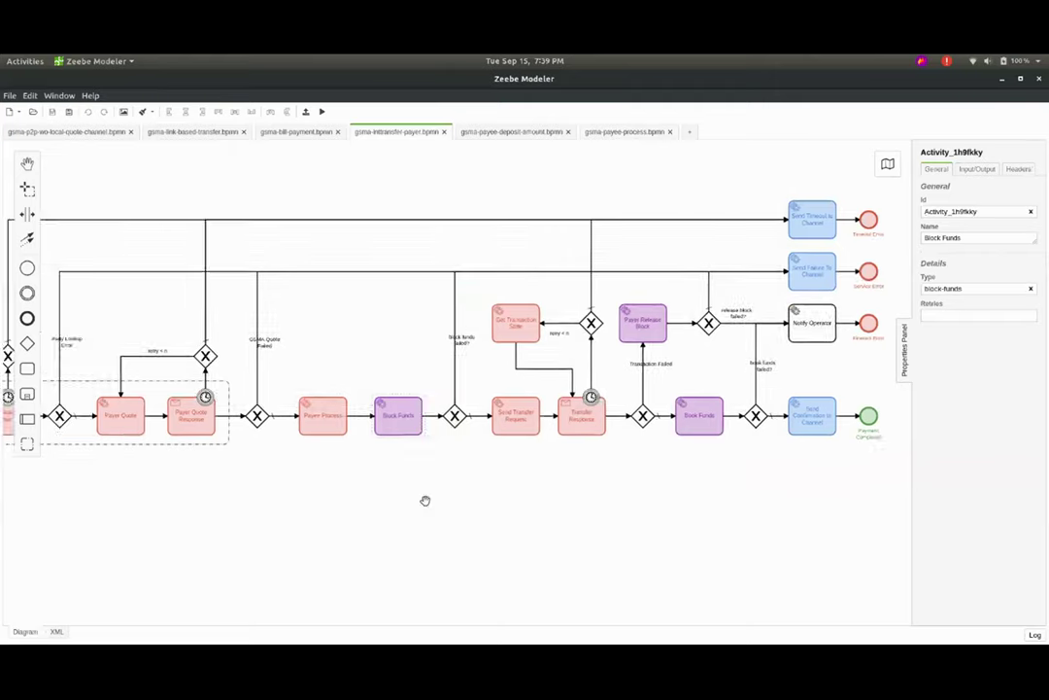
{"action": "scroll", "coordinate": [437, 496], "scroll_direction": "down", "scroll_amount": 2}
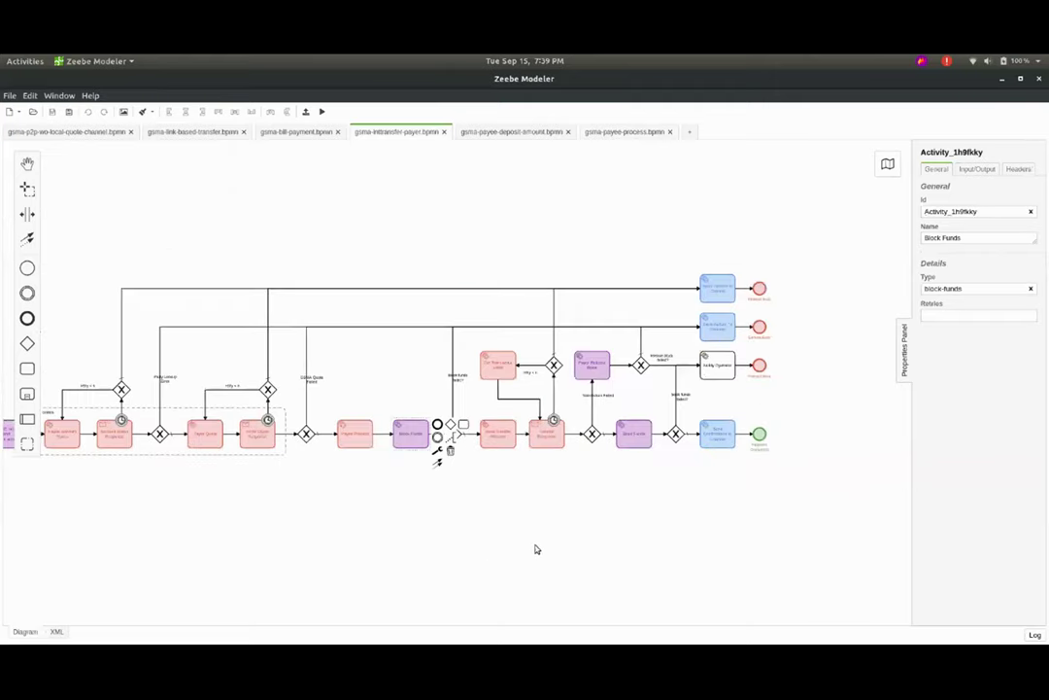
{"action": "scroll", "coordinate": [486, 525], "scroll_direction": "up", "scroll_amount": 3}
{"action": "left_click_drag", "start_coordinate": [436, 471], "coordinate": [369, 517]}
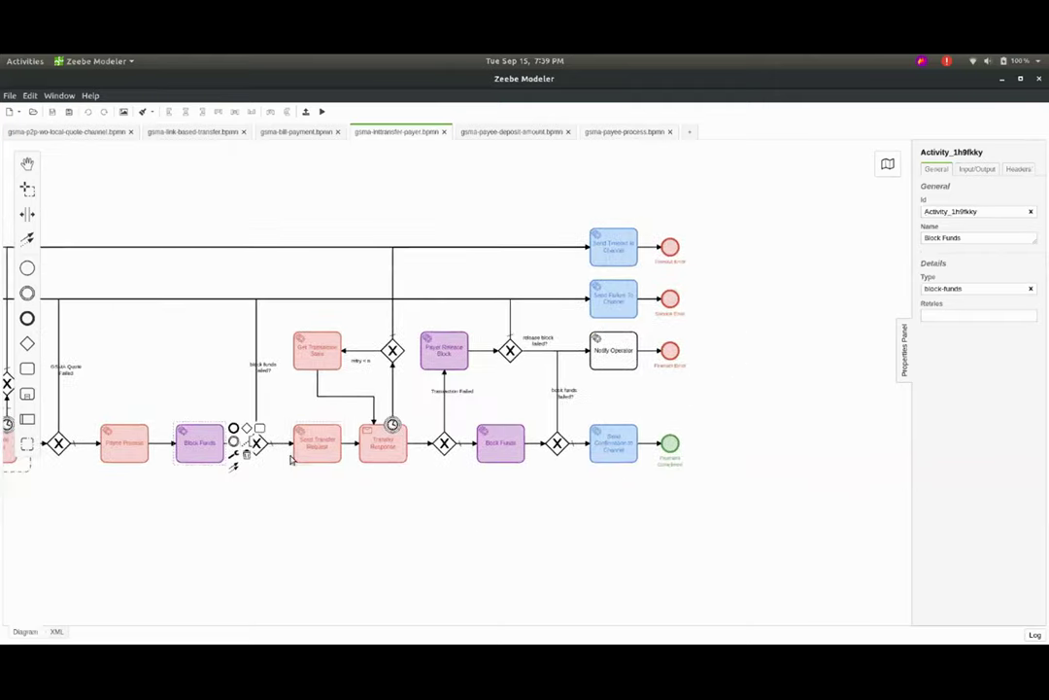
- Inspect the properties of the Send Transfer Request and Transfer Response tasks
{"action": "left_click", "coordinate": [320, 450]}
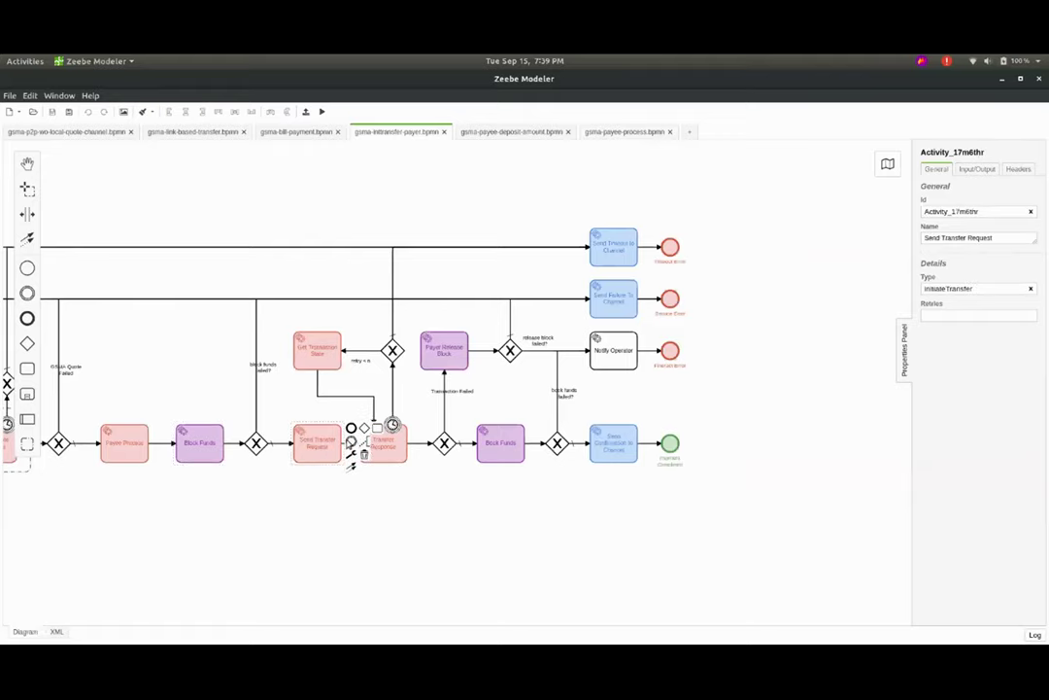
{"action": "left_click", "coordinate": [416, 531]}
{"action": "left_click", "coordinate": [386, 447]}
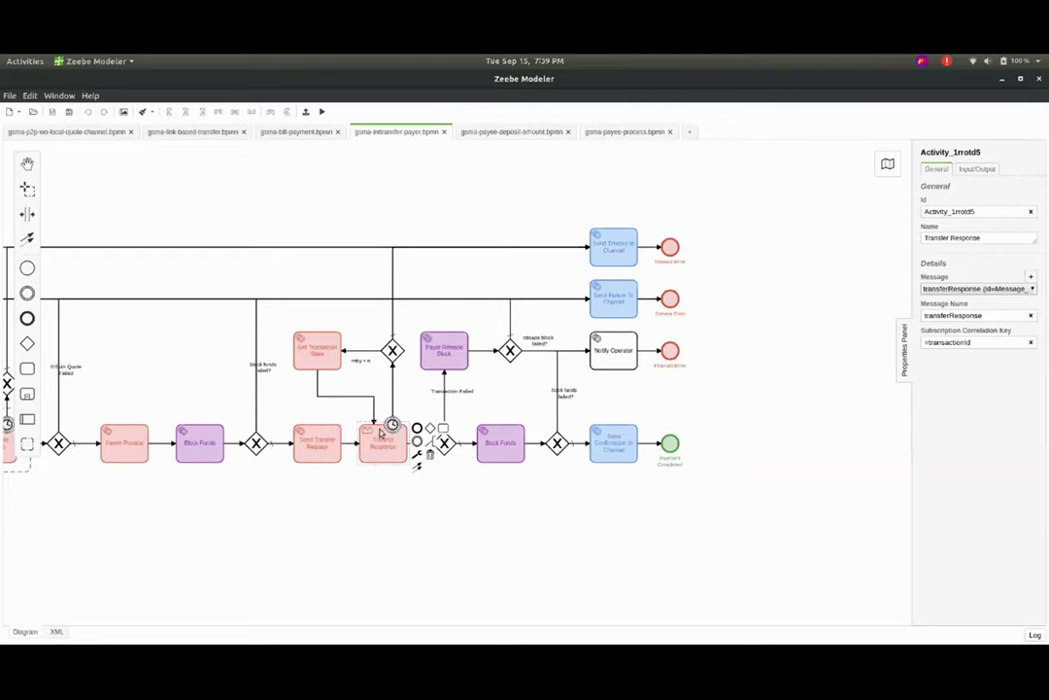
- Open the gsma-payee-process.bpmn diagram and inspect the properties of the Transfer Event and the Book funds to account task
{"action": "left_click", "coordinate": [611, 133]}
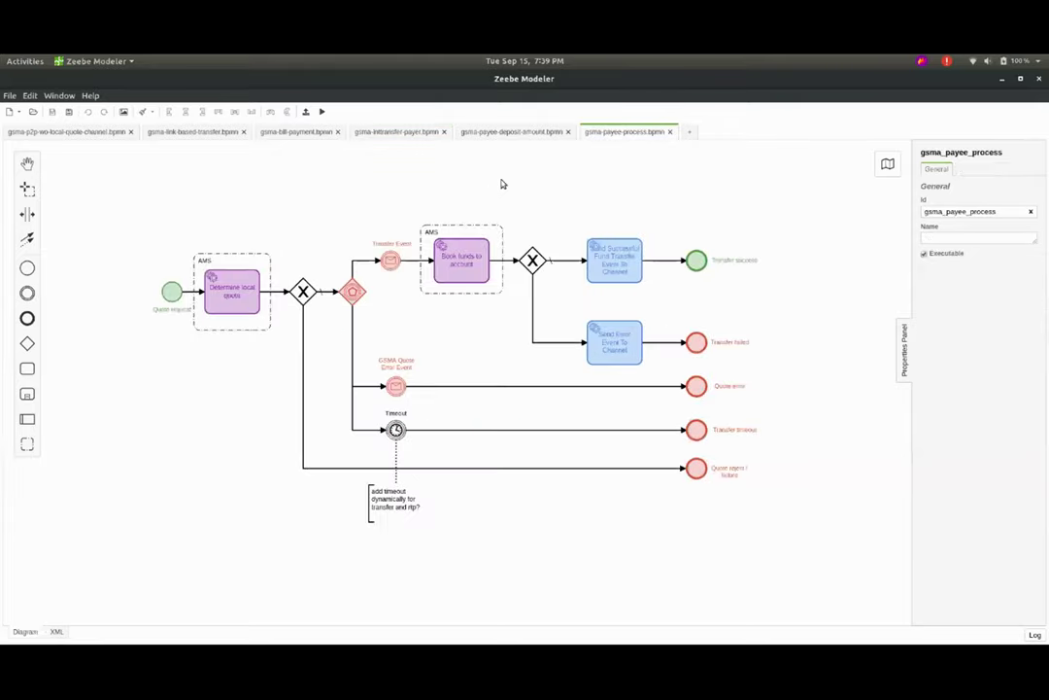
{"action": "left_click", "coordinate": [389, 260]}
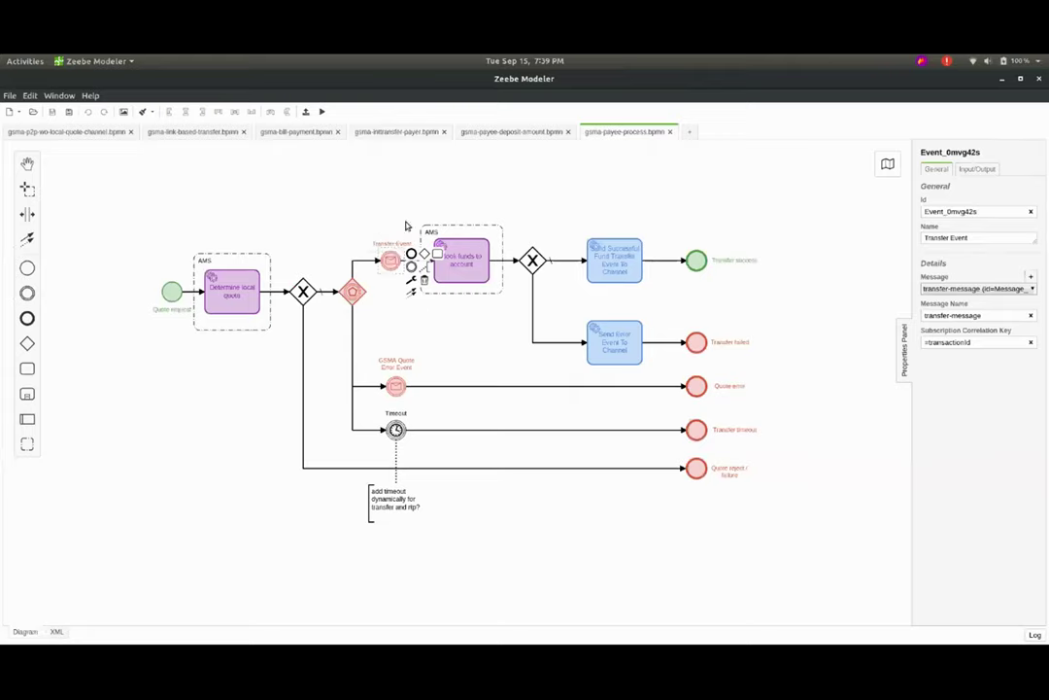
{"action": "left_click", "coordinate": [566, 191]}
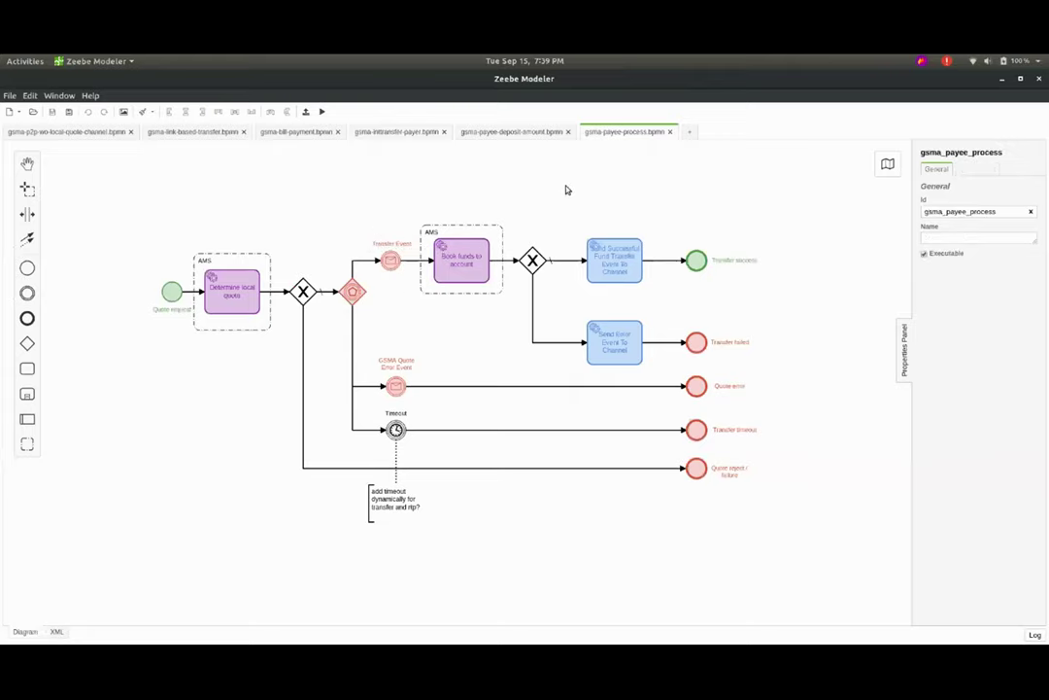
{"action": "left_click", "coordinate": [456, 255]}
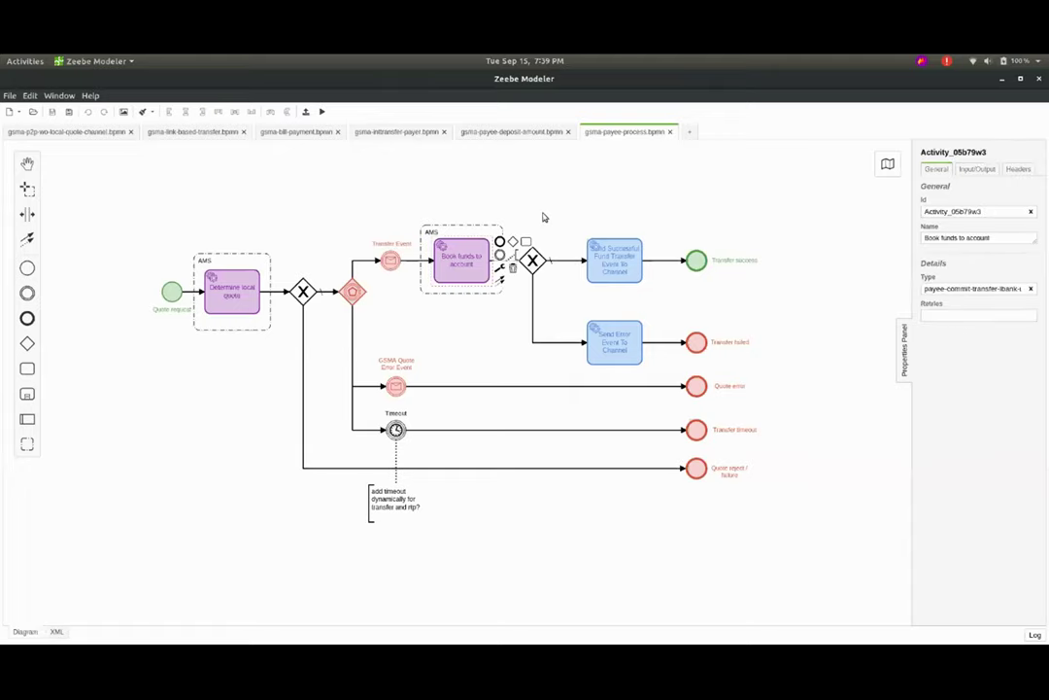
- Compare the payer's Book Funds task in gsma-inttransfer-payer.bpmn with the Book funds to account task in gsma-payee-process.bpmn
{"action": "left_click", "coordinate": [503, 133]}
{"action": "left_click", "coordinate": [384, 133]}
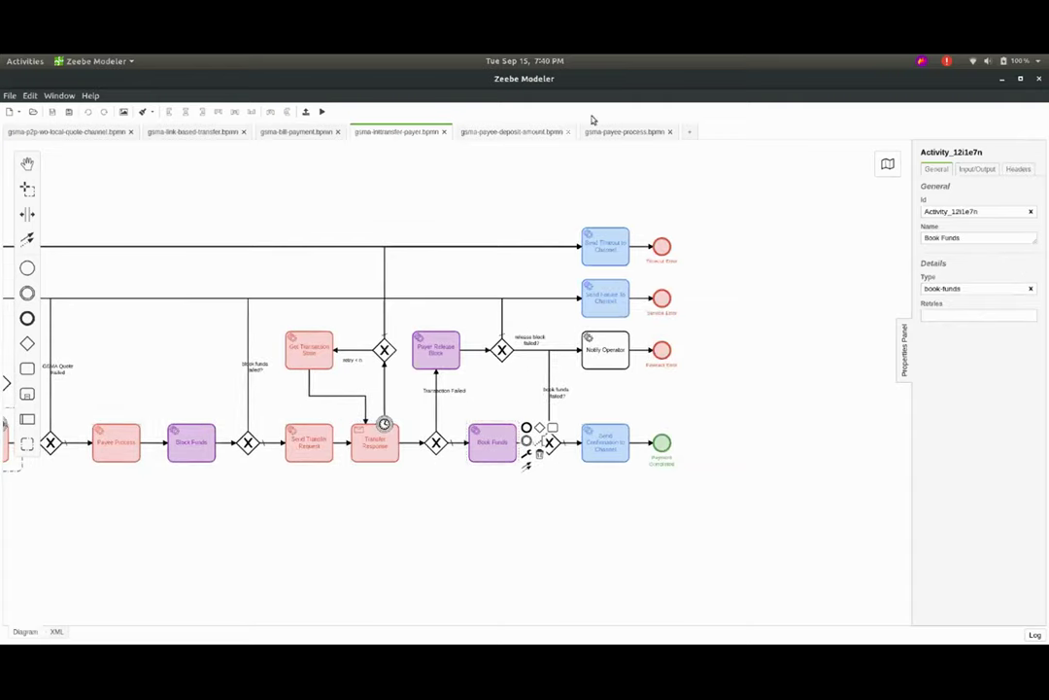
{"action": "left_click", "coordinate": [622, 131]}
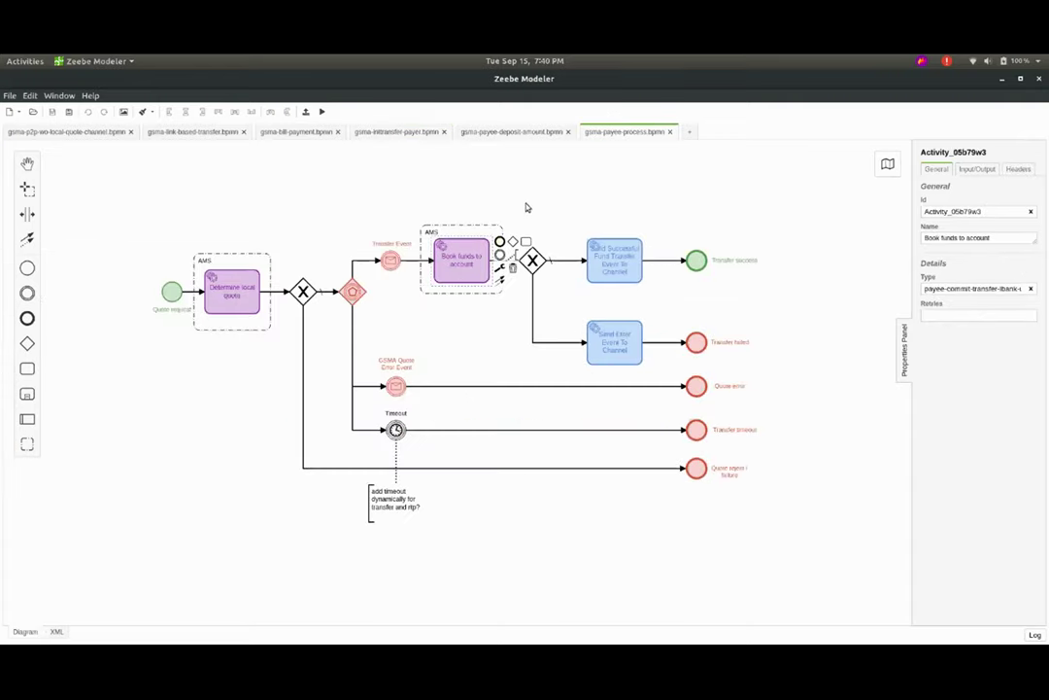
{"action": "left_click", "coordinate": [425, 133]}
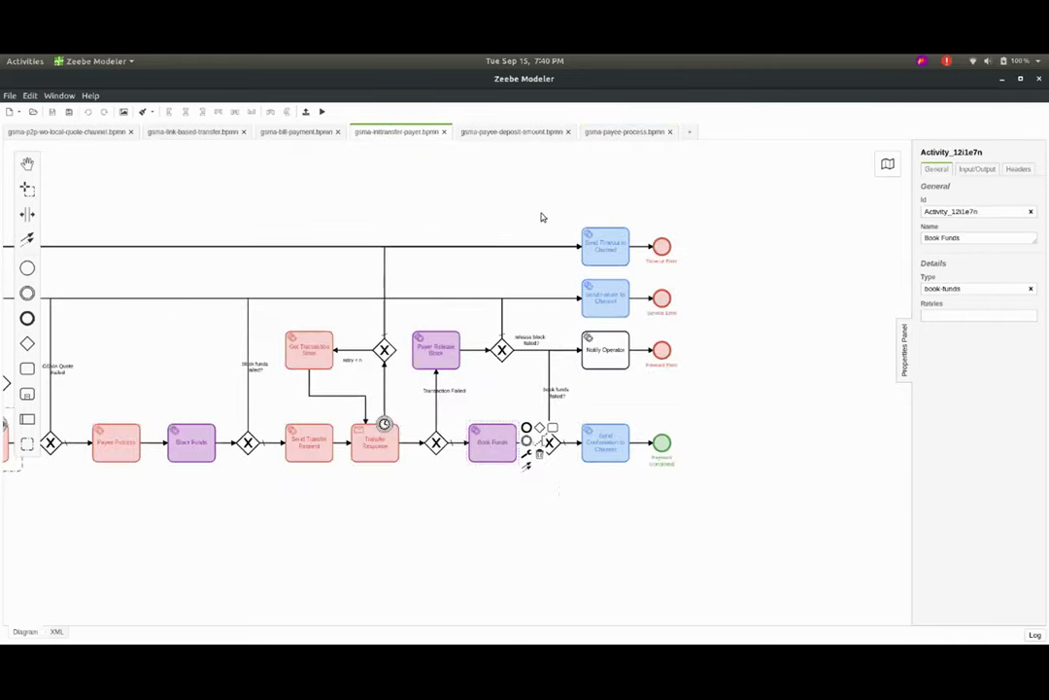
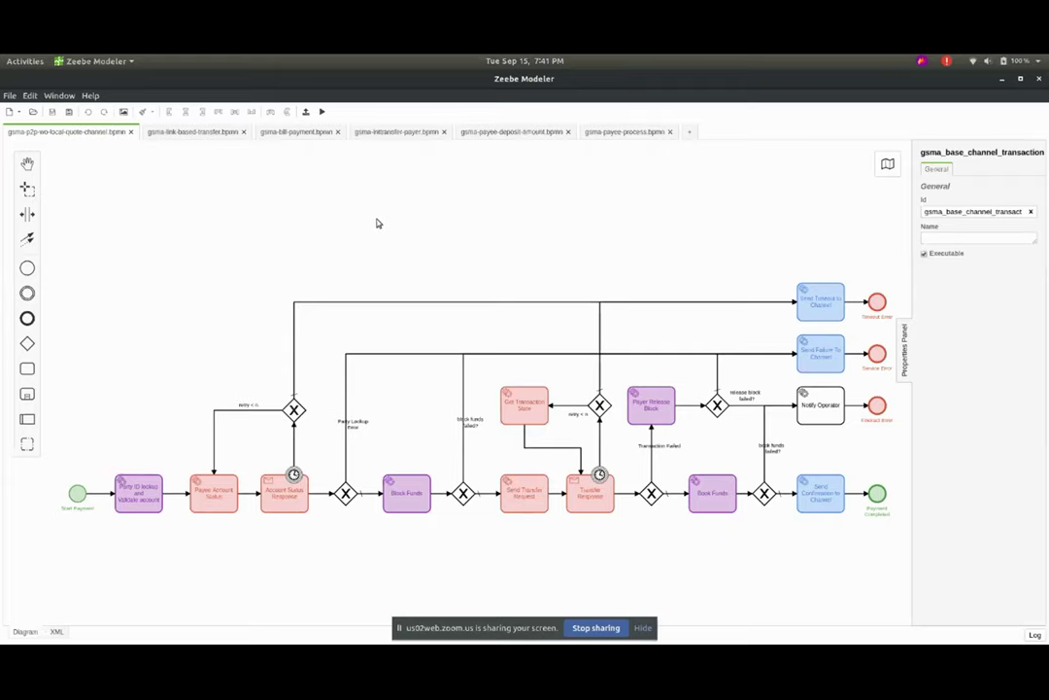
- Examine the gsma-p2p-wo-local-quote-channel.bpmn diagram and its Send Transfer Request task
{"action": "left_click_drag", "start_coordinate": [378, 223], "coordinate": [376, 217]}
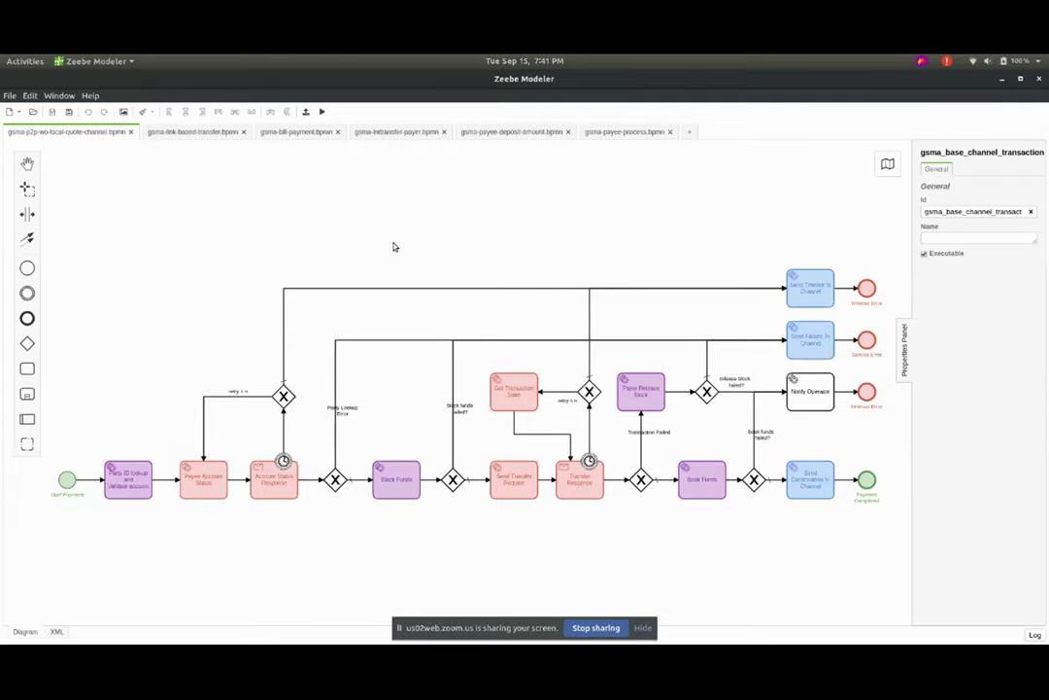
{"action": "left_click_drag", "start_coordinate": [382, 249], "coordinate": [371, 251]}
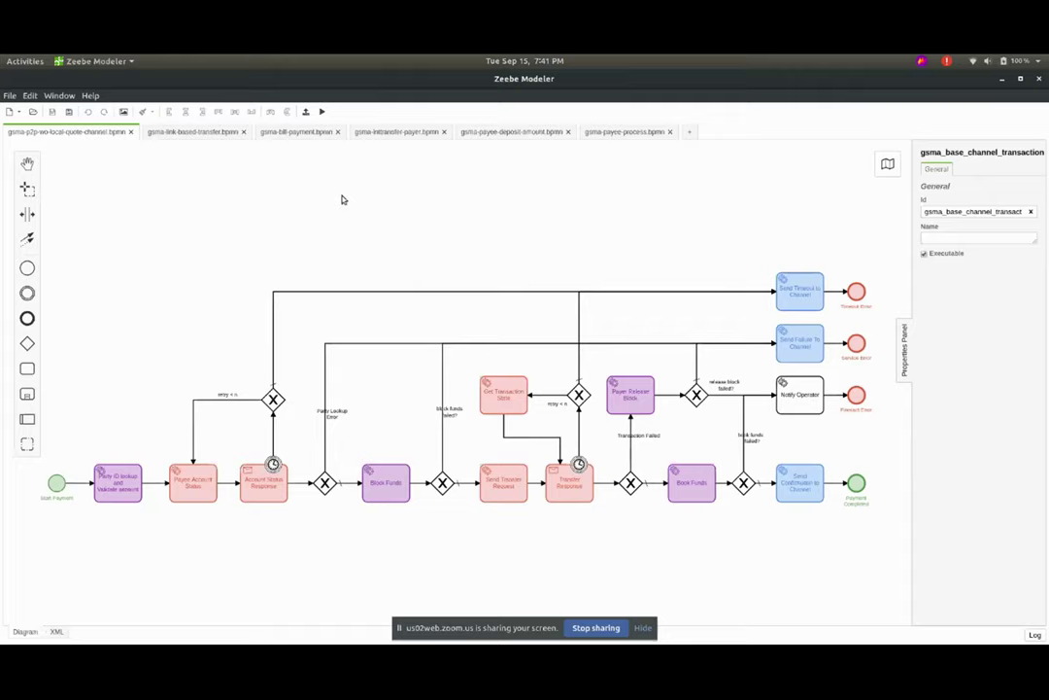
{"action": "left_click_drag", "start_coordinate": [364, 214], "coordinate": [358, 213]}
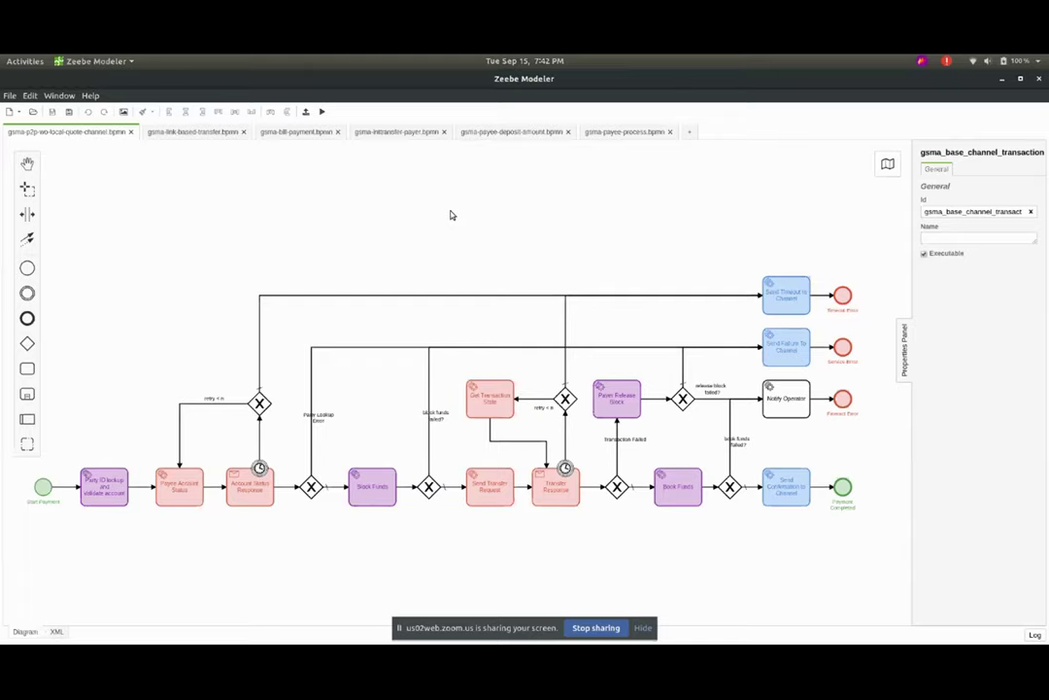
{"action": "left_click", "coordinate": [493, 499]}
{"action": "left_click", "coordinate": [501, 145]}
- Open the gsma-payee-deposit-amount.bpmn diagram and inspect the Book funds to account task's properties
{"action": "left_click", "coordinate": [504, 132]}
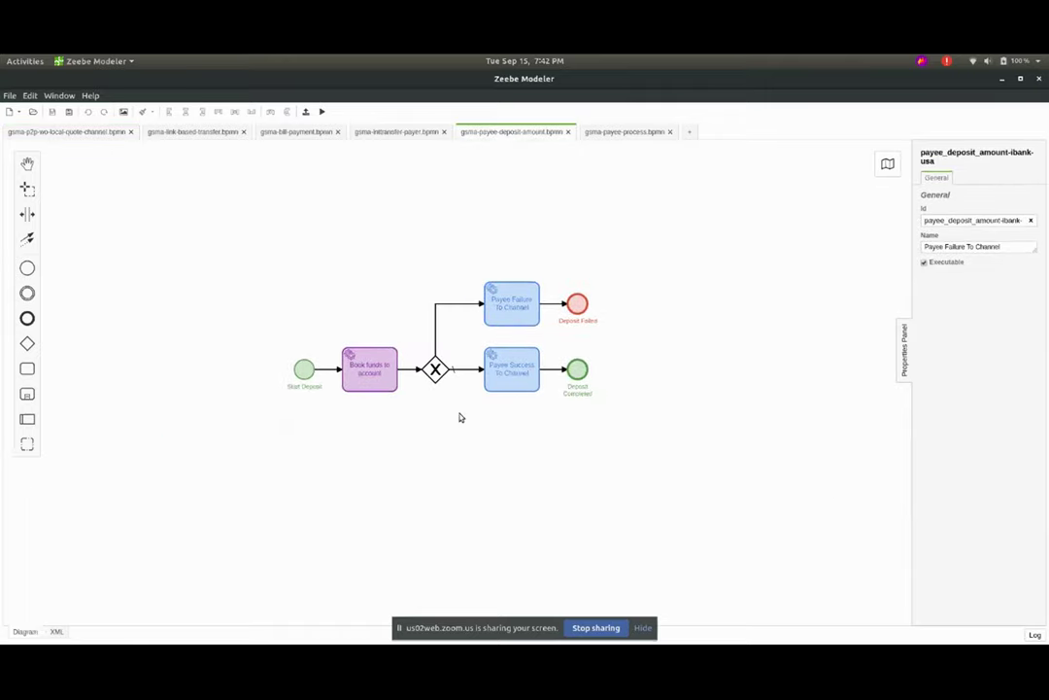
{"action": "scroll", "coordinate": [464, 429], "scroll_direction": "up", "scroll_amount": 2}
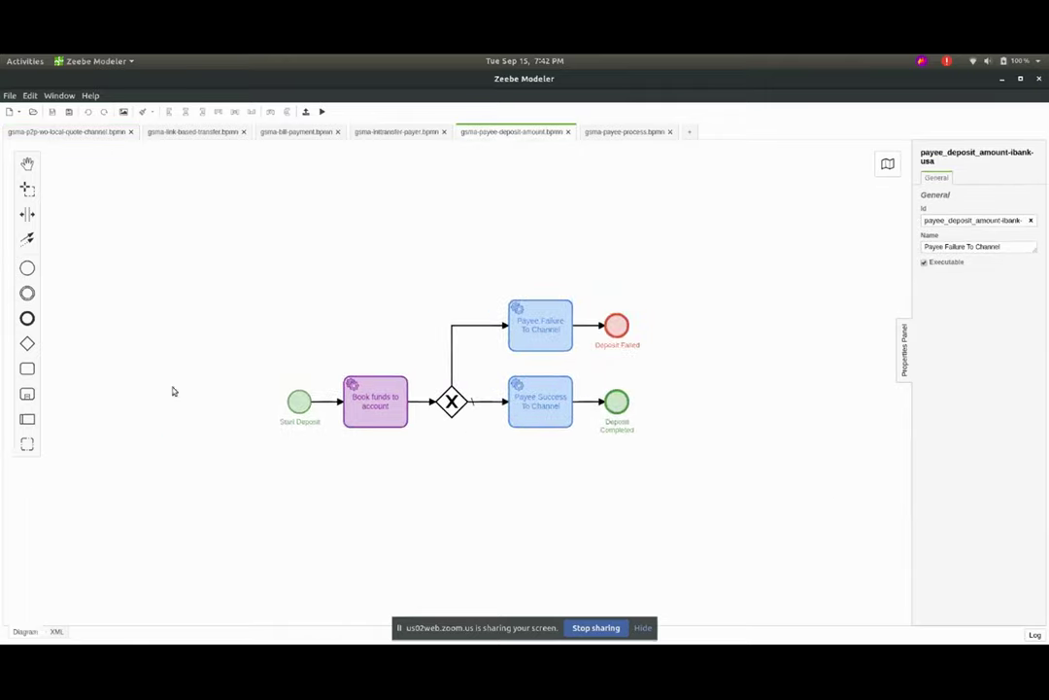
{"action": "left_click", "coordinate": [375, 424]}
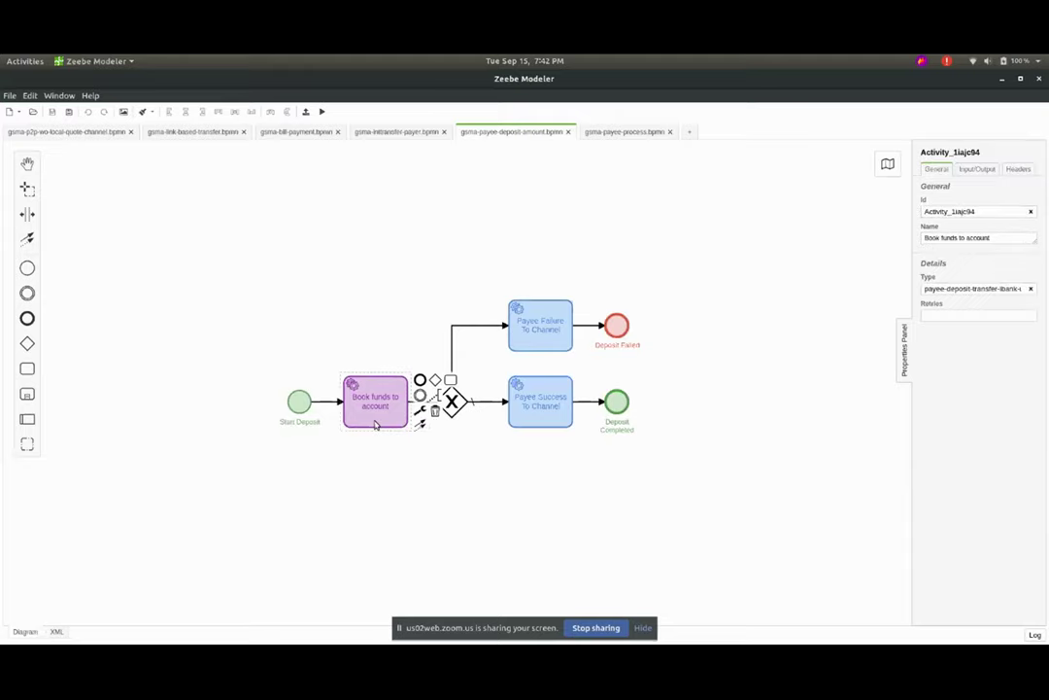
{"action": "left_click", "coordinate": [463, 495]}
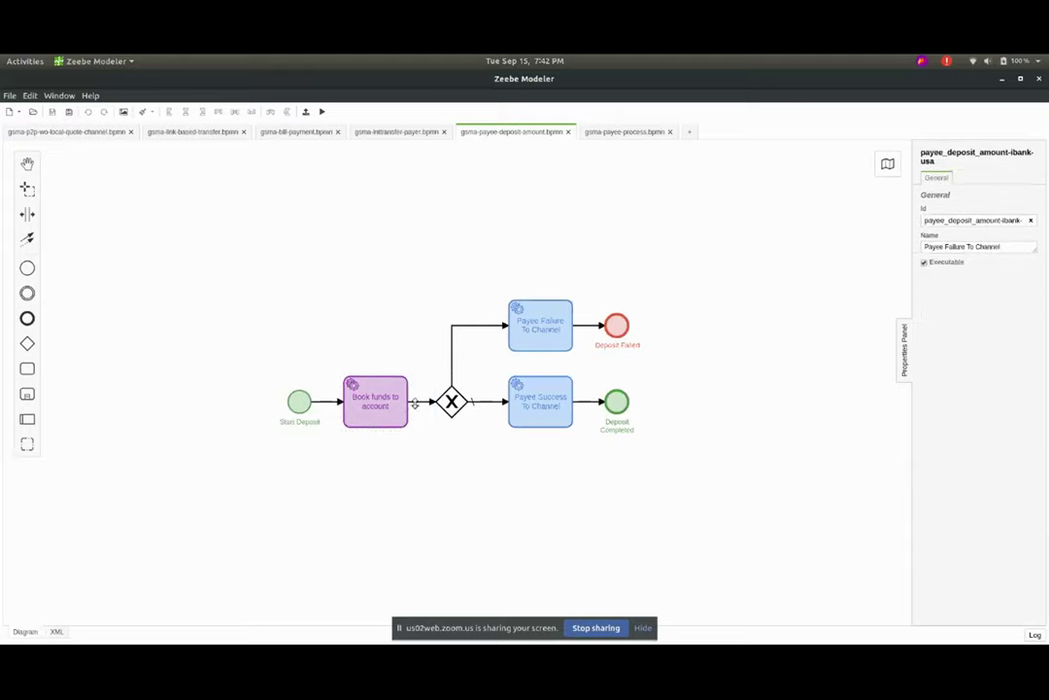
- Inspect the Payee Failure To Channel and Payee Success To Channel tasks in the deposit diagram
{"action": "left_click", "coordinate": [531, 330]}
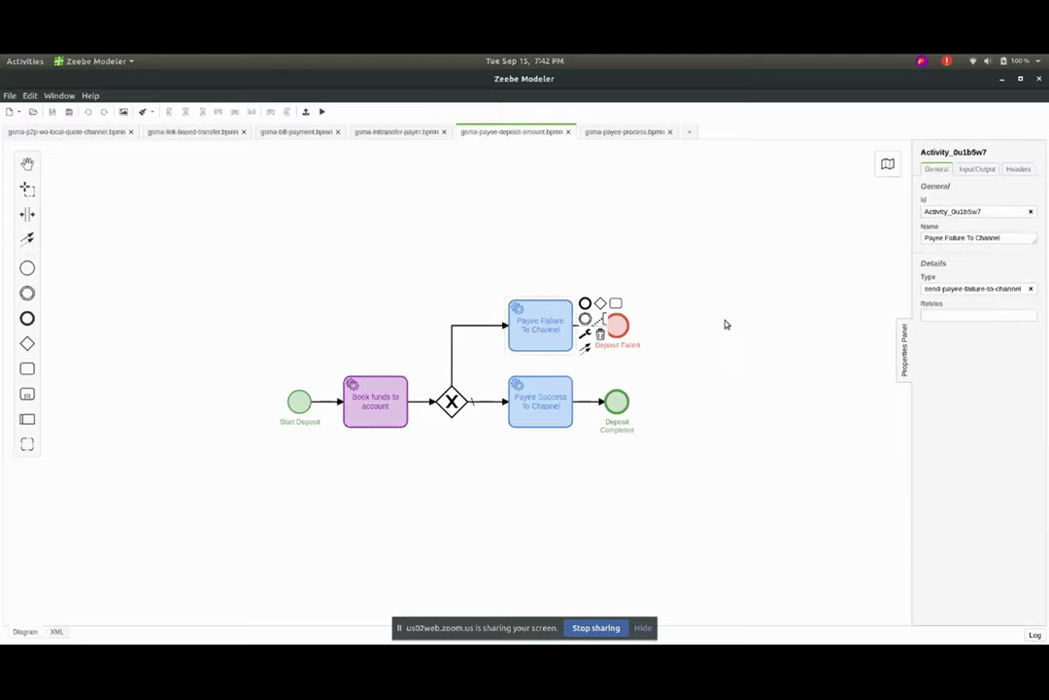
{"action": "left_click", "coordinate": [633, 371]}
{"action": "left_click", "coordinate": [515, 426]}
{"action": "left_click", "coordinate": [685, 427]}
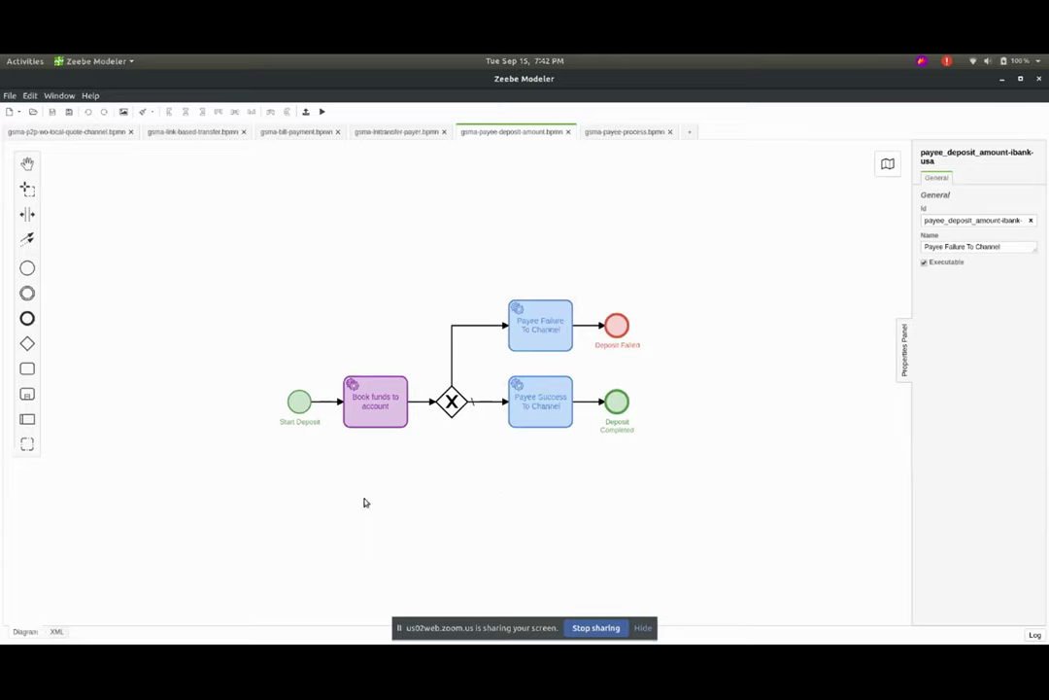
- Return to gsma-p2p-wo-local-quote-channel.bpmn and inspect the properties of the Book Funds and Payer Release Block tasks
{"action": "left_click", "coordinate": [98, 140]}
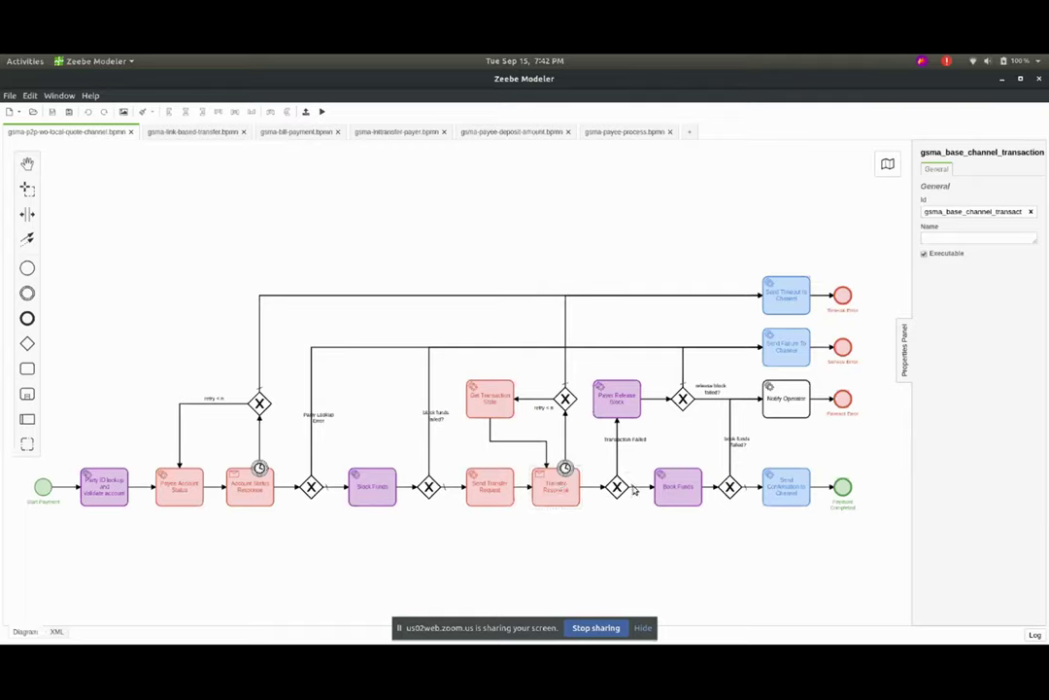
{"action": "left_click", "coordinate": [677, 491]}
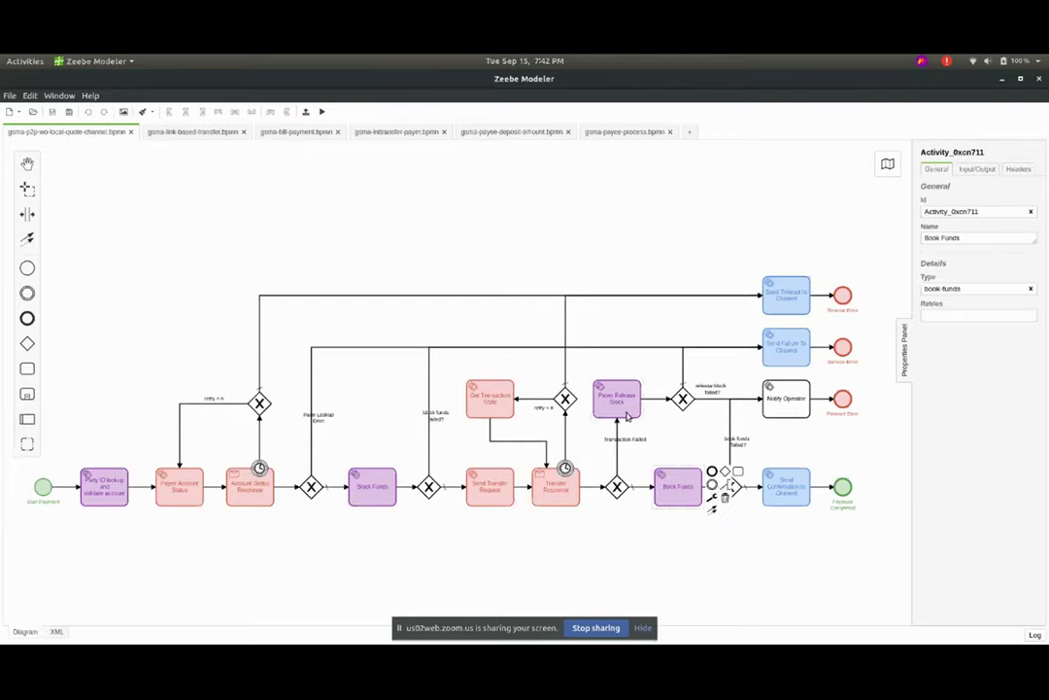
{"action": "left_click", "coordinate": [636, 404]}
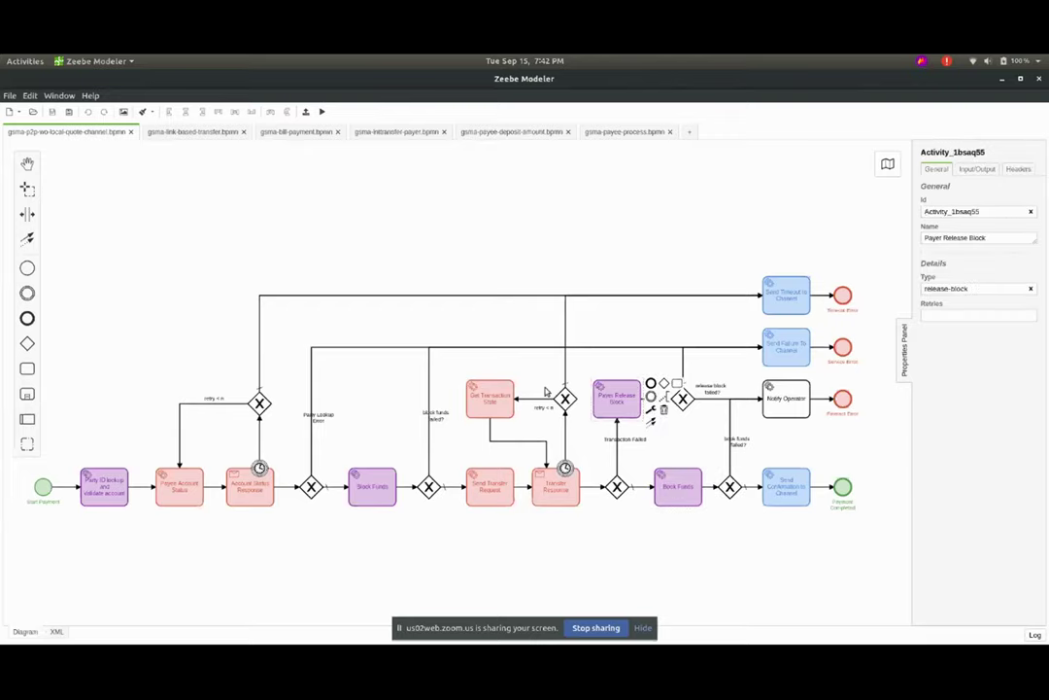
- Revisit the payee deposit diagram, then inspect the Send Transfer Request task's properties in gsma-p2p-wo-local-quote-channel.bpmn
{"action": "left_click", "coordinate": [505, 131]}
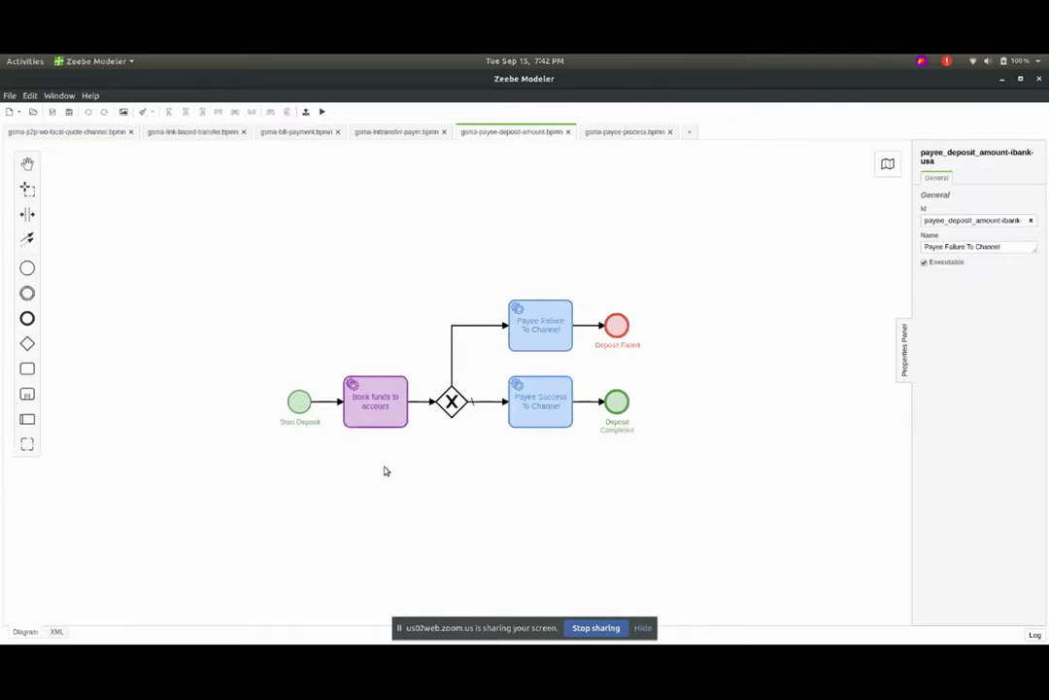
{"action": "left_click", "coordinate": [77, 136]}
{"action": "left_click", "coordinate": [490, 216]}
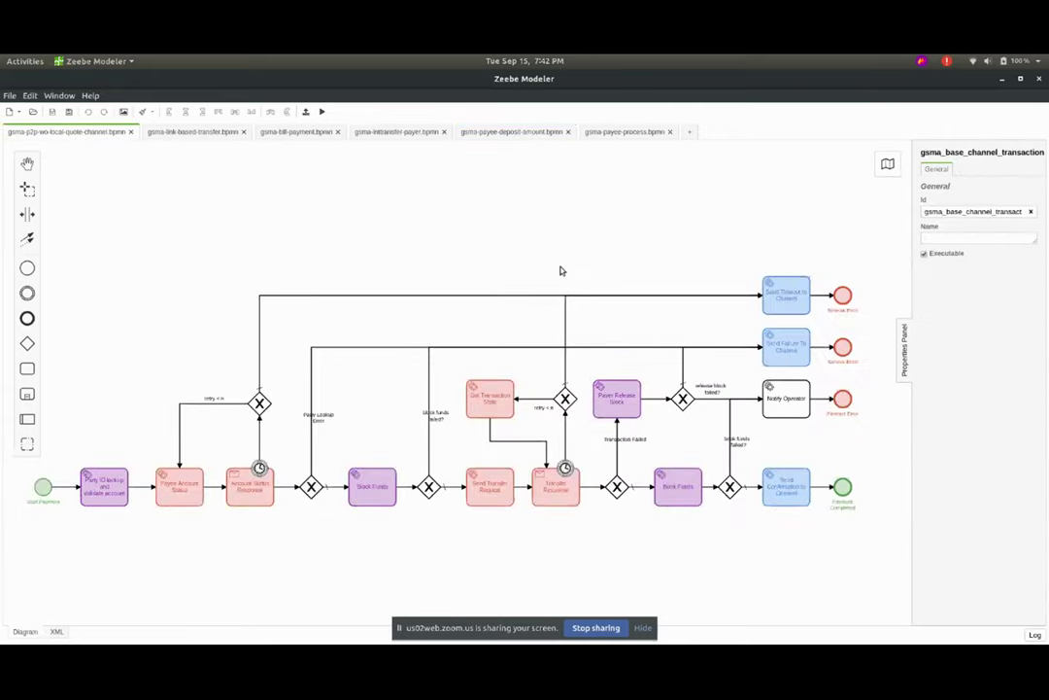
{"action": "left_click", "coordinate": [489, 502]}
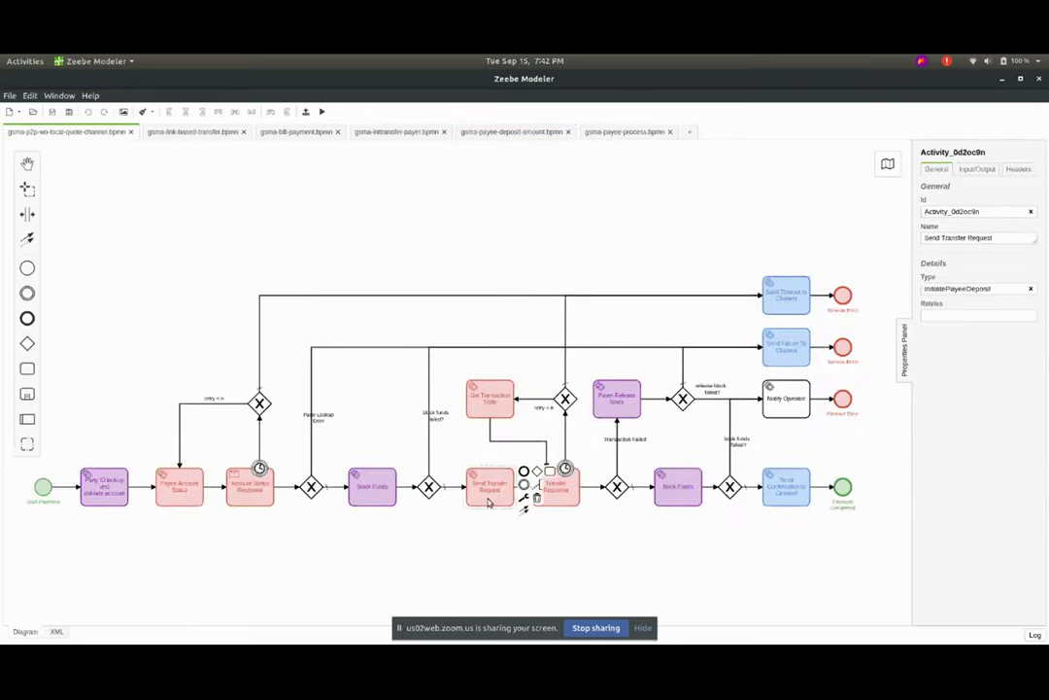
{"action": "left_click", "coordinate": [527, 535]}
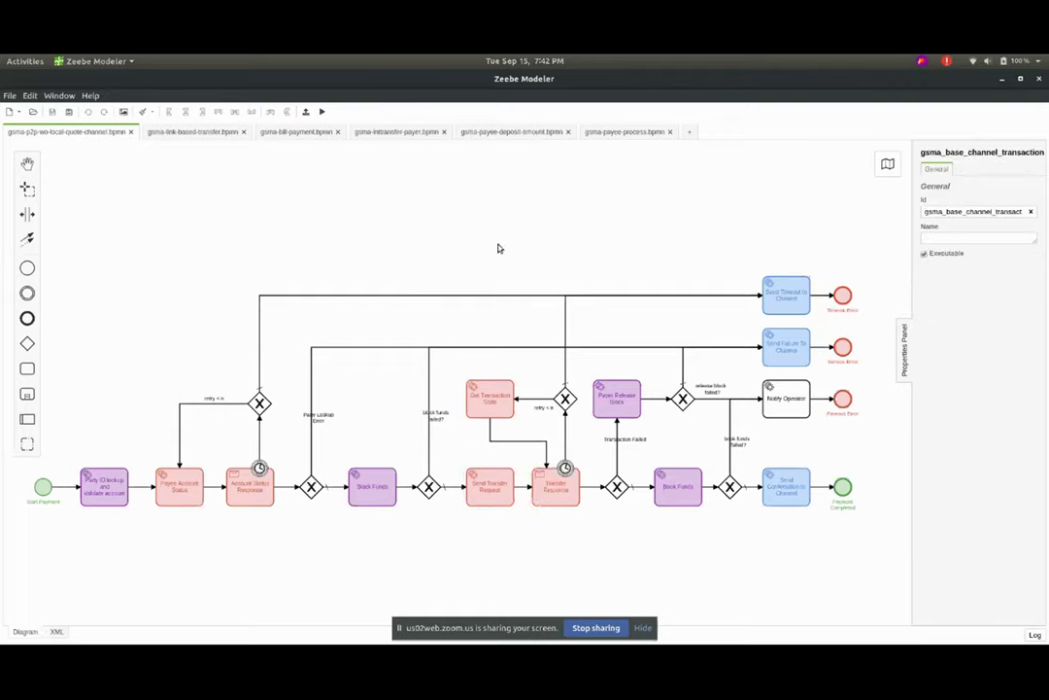
- Review the p2p and payee deposit diagrams once more and switch to the GSoC20Report.md page in Google Chrome
{"action": "left_click_drag", "start_coordinate": [497, 247], "coordinate": [543, 239]}
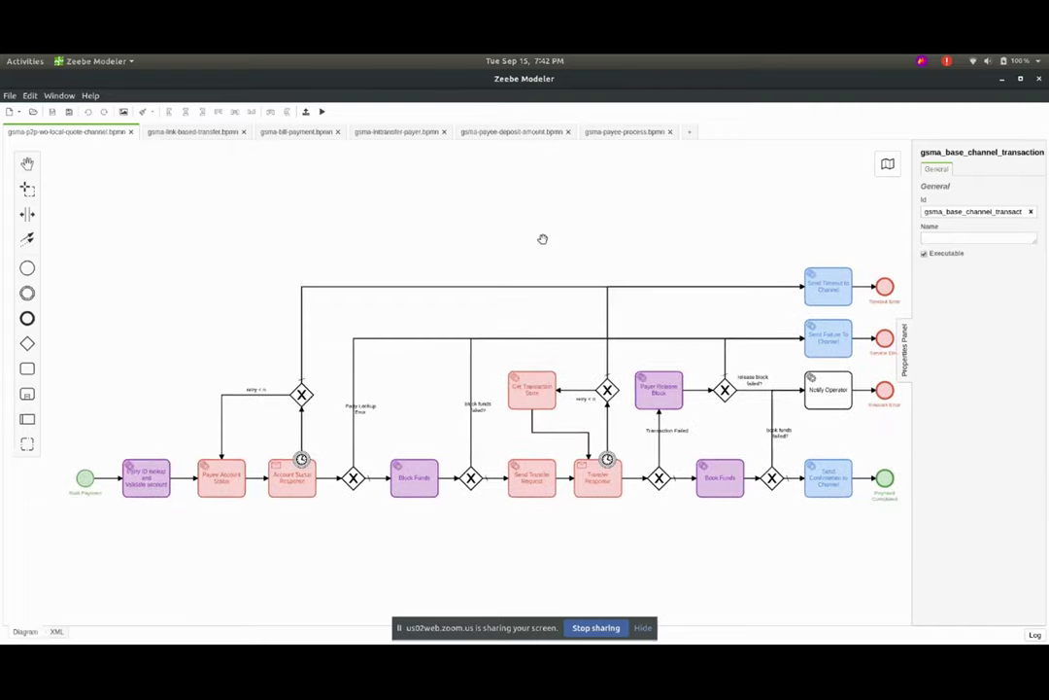
{"action": "left_click", "coordinate": [512, 132]}
{"action": "left_click", "coordinate": [44, 132]}
{"action": "left_click_drag", "start_coordinate": [551, 247], "coordinate": [502, 249]}
{"action": "key", "text": "alt+Tab"}
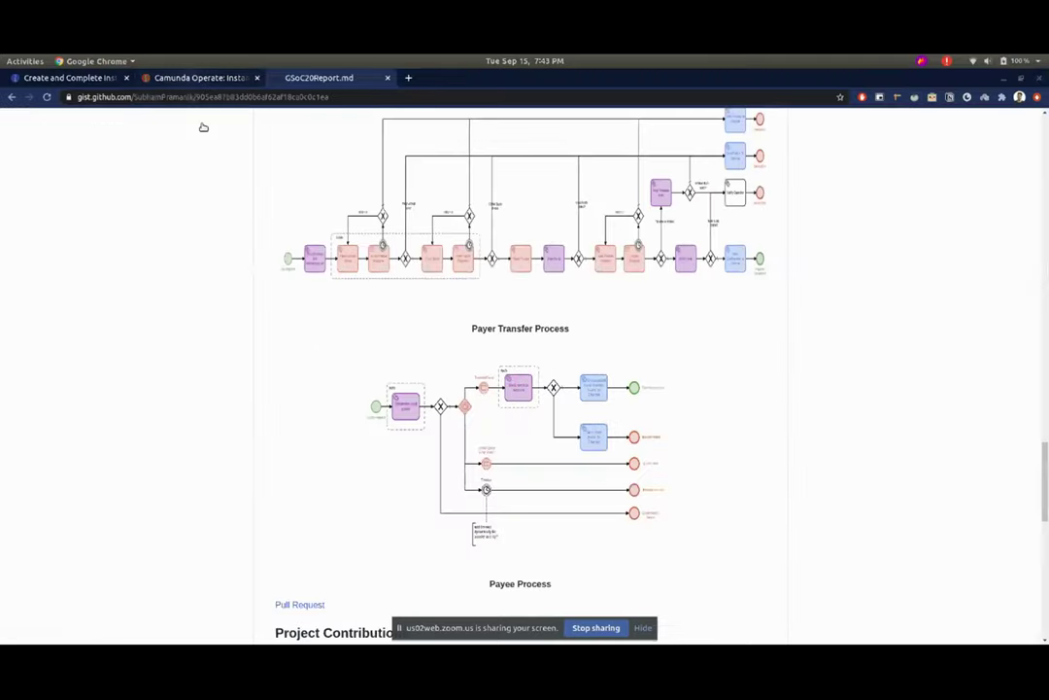
- Open the Camunda Operate page in the browser, reload it, and hide the screen-sharing bar
{"action": "left_click", "coordinate": [204, 78]}
{"action": "key", "text": "alt+Tab"}
{"action": "key", "text": "alt+Tab"}
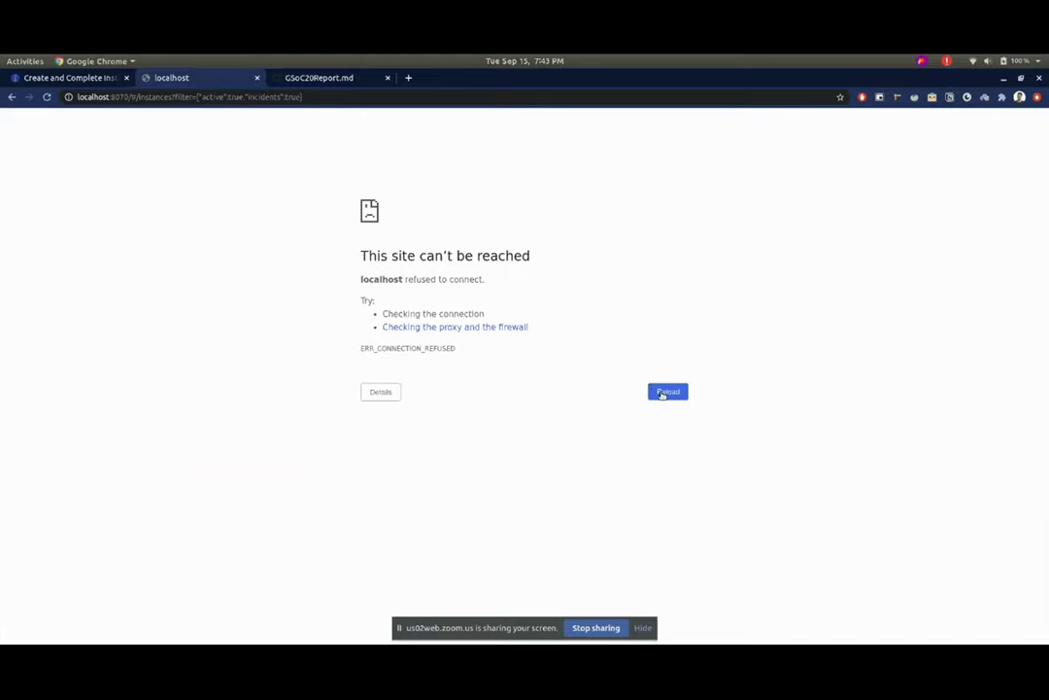
{"action": "left_click", "coordinate": [664, 394]}
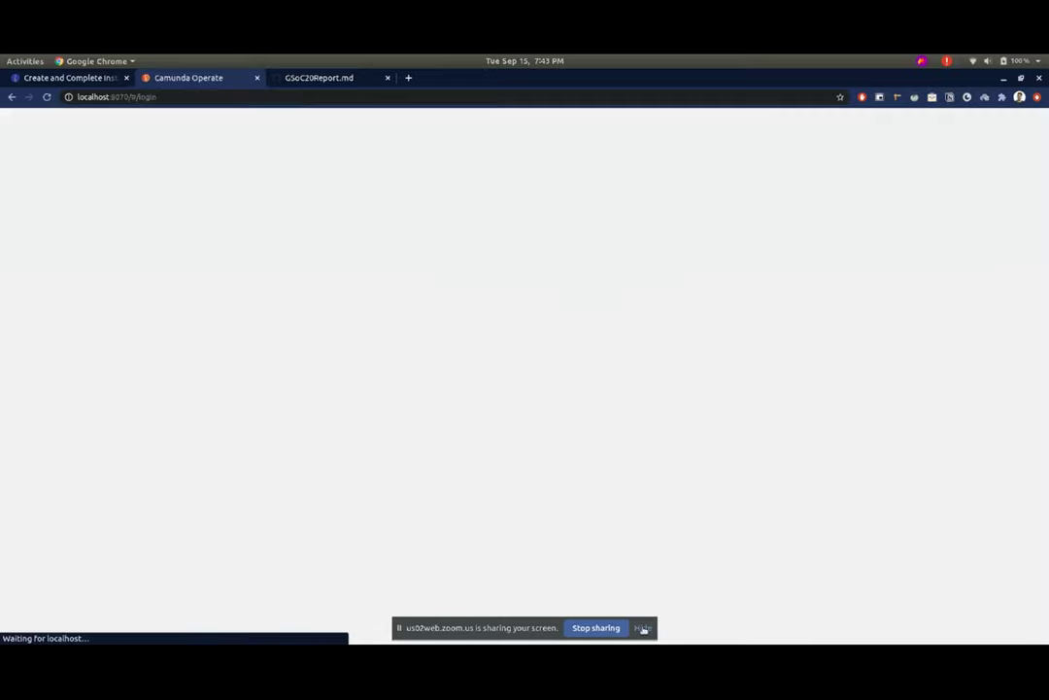
{"action": "left_click", "coordinate": [644, 630]}
- Log in to Camunda Operate as the demo user, entering the username and the account password
{"action": "left_click", "coordinate": [491, 276]}
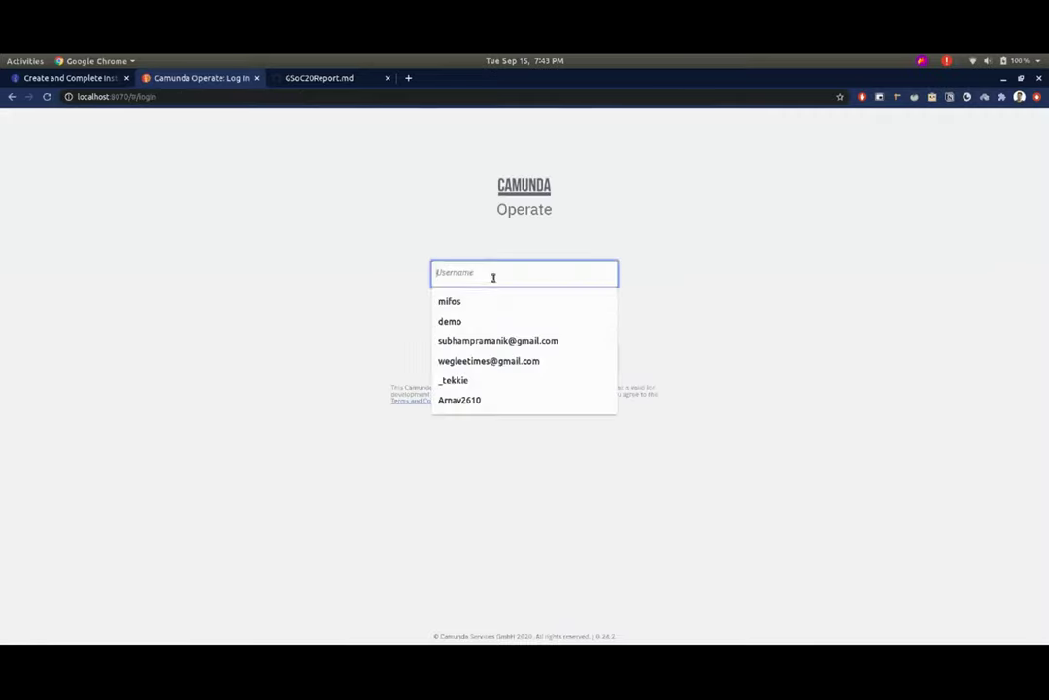
{"action": "type", "text": "demo"}
{"action": "key", "text": "Tab"}
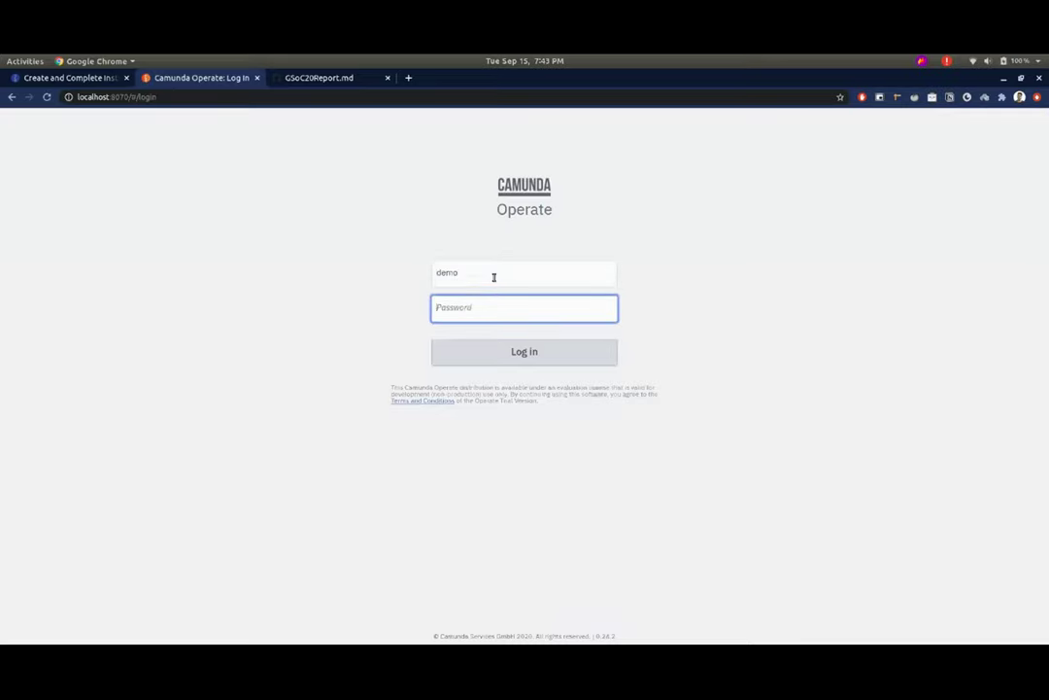
{"action": "type", "text": "demo"}
{"action": "left_click", "coordinate": [522, 354]}
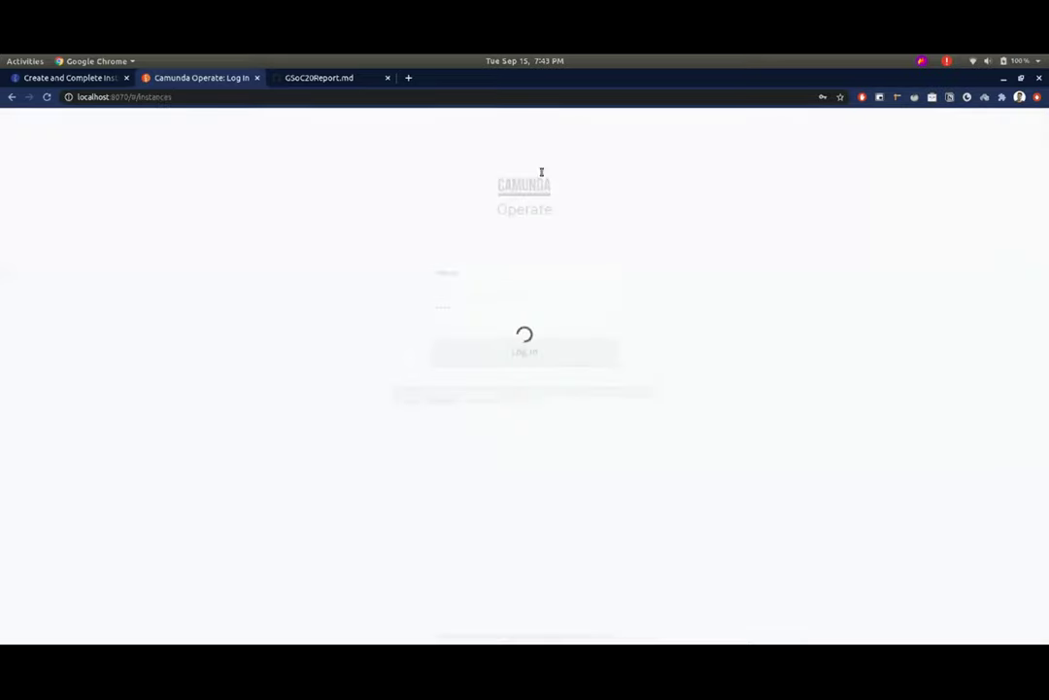
{"action": "left_click", "coordinate": [619, 259]}
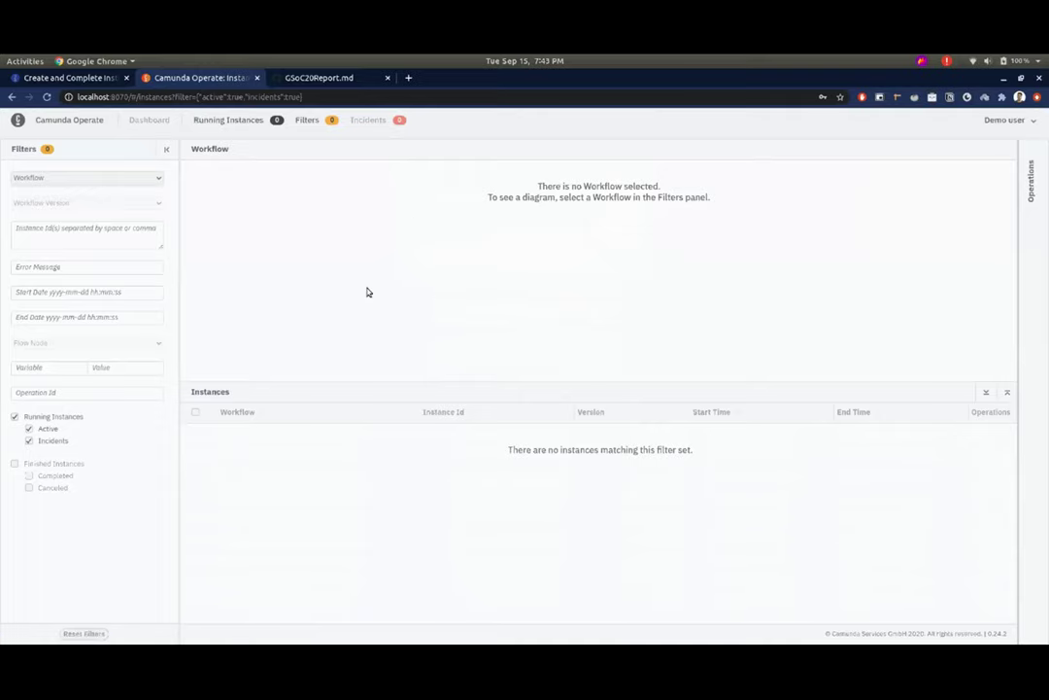
- Check the Camunda Operate dashboard, then return to the running instances view
{"action": "left_click", "coordinate": [154, 120]}
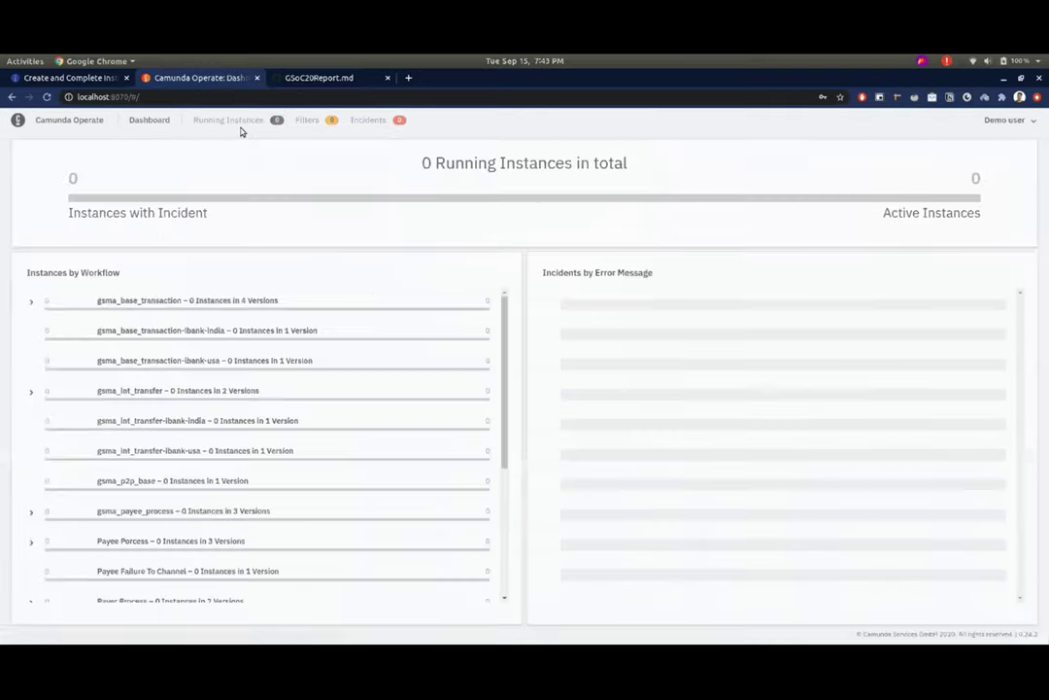
{"action": "left_click", "coordinate": [245, 122]}
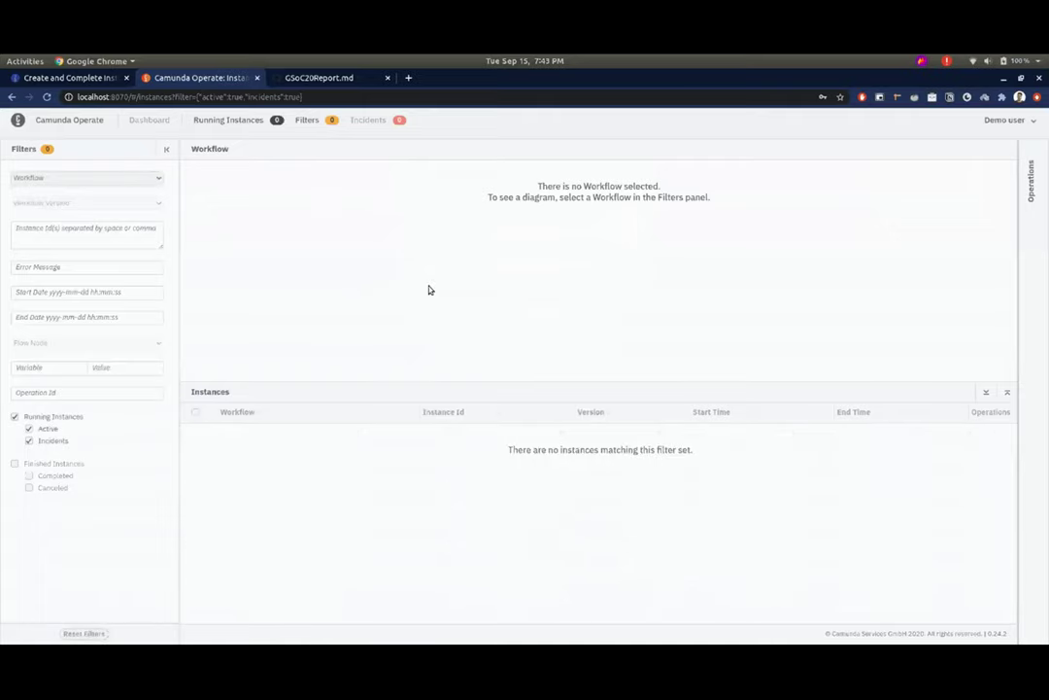
- Switch to Postman and open the "Channel - P2P Transfer (GSMA Obj) Copy" request for the inttransfer endpoint
{"action": "key", "text": "alt+Tab"}
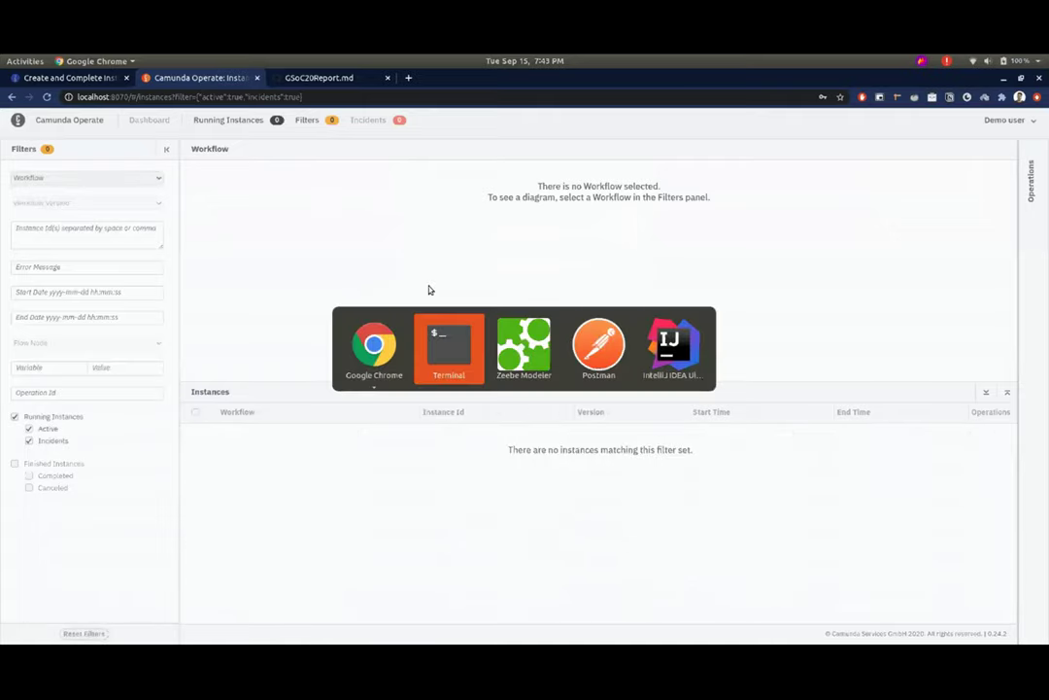
{"action": "left_click", "coordinate": [569, 351]}
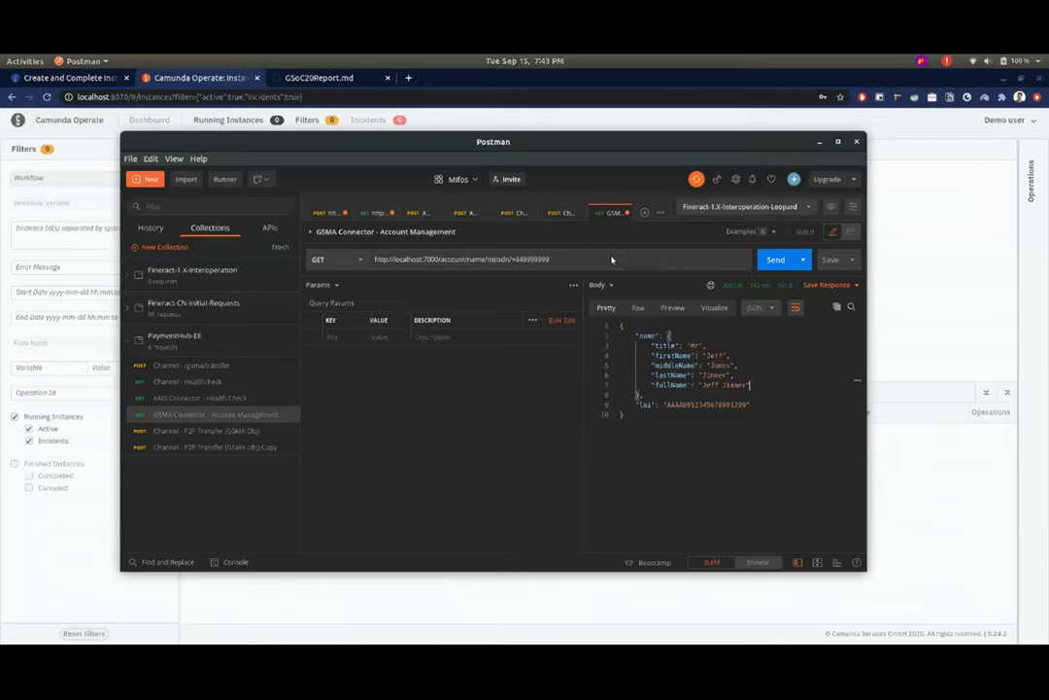
{"action": "left_click", "coordinate": [562, 212]}
{"action": "left_click_drag", "start_coordinate": [604, 142], "coordinate": [586, 142]}
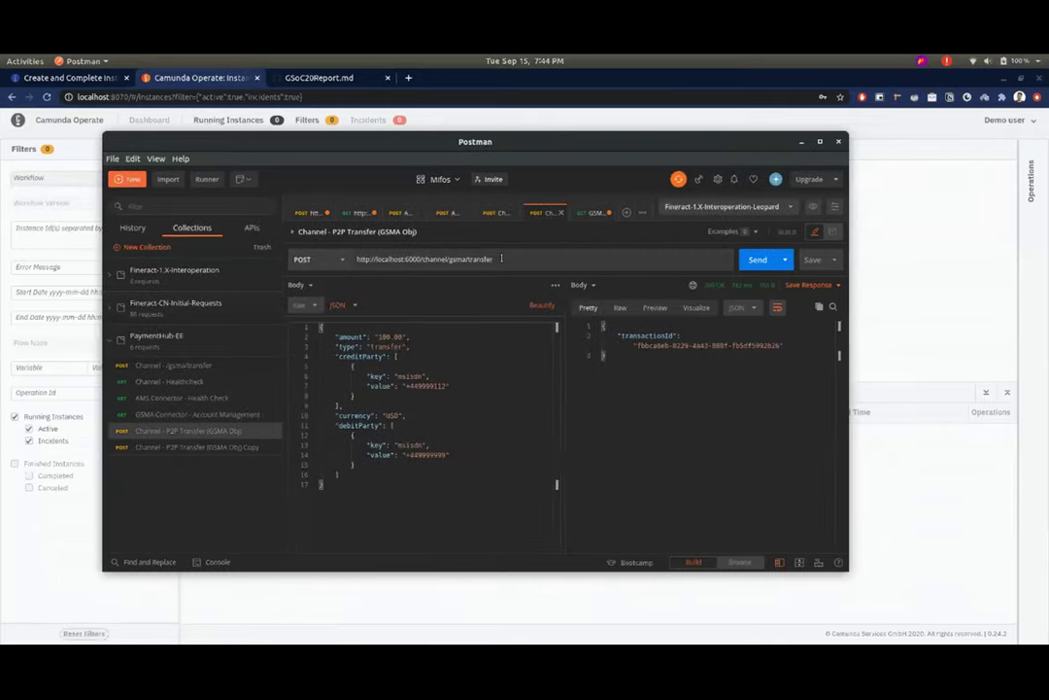
{"action": "left_click", "coordinate": [495, 214]}
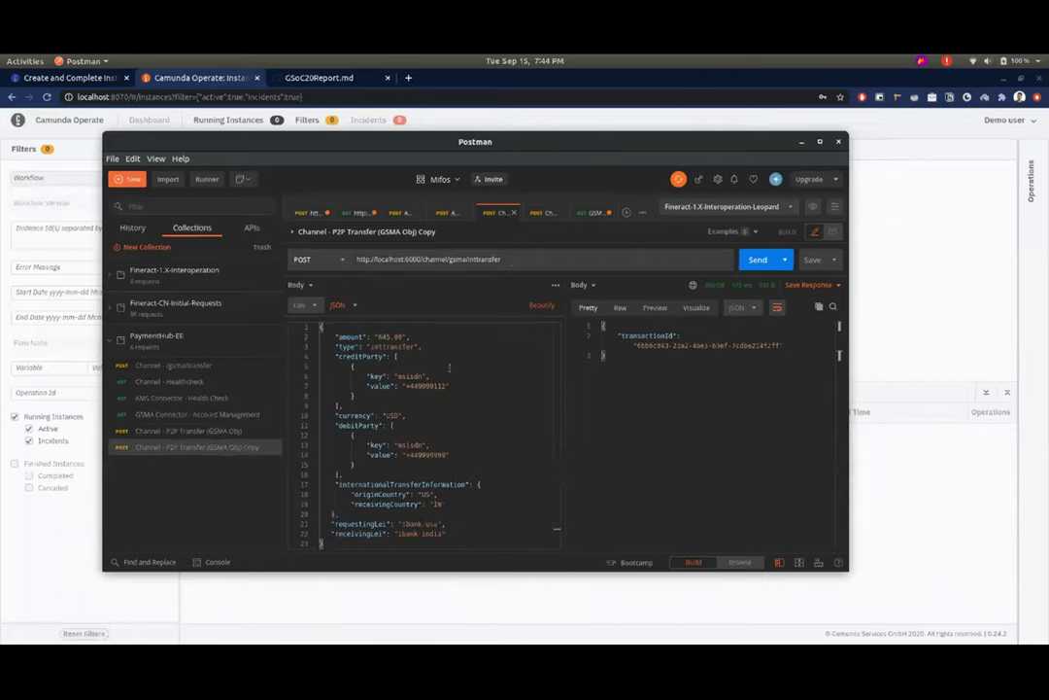
- Highlight the creditParty and debitParty entries in the request body
{"action": "left_click_drag", "start_coordinate": [460, 385], "coordinate": [365, 375]}
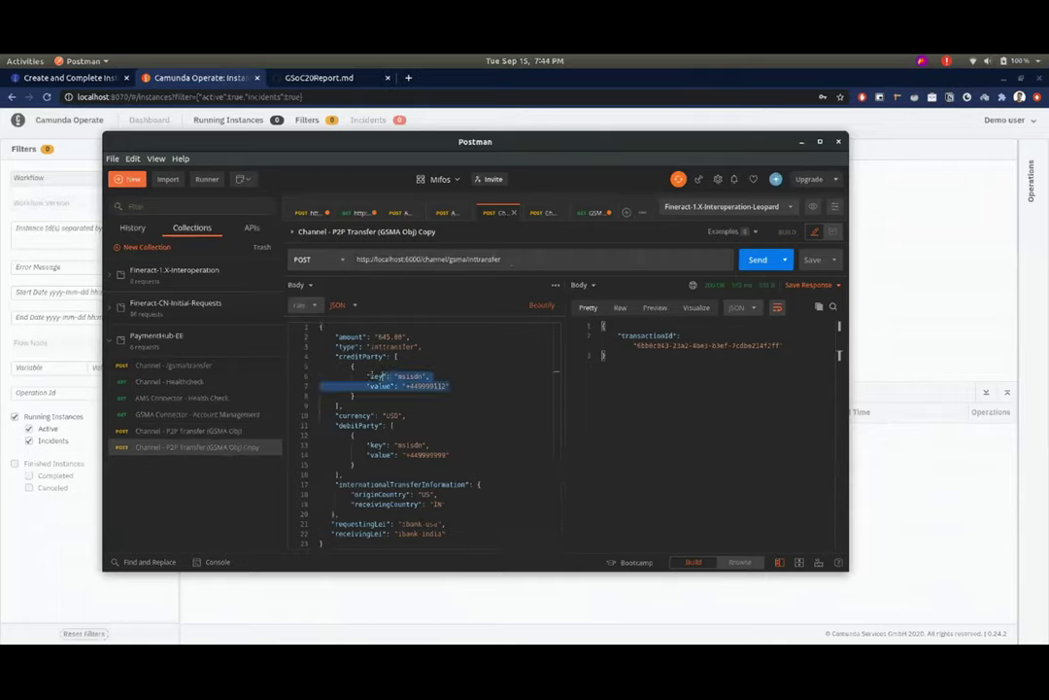
{"action": "left_click_drag", "start_coordinate": [452, 455], "coordinate": [410, 445]}
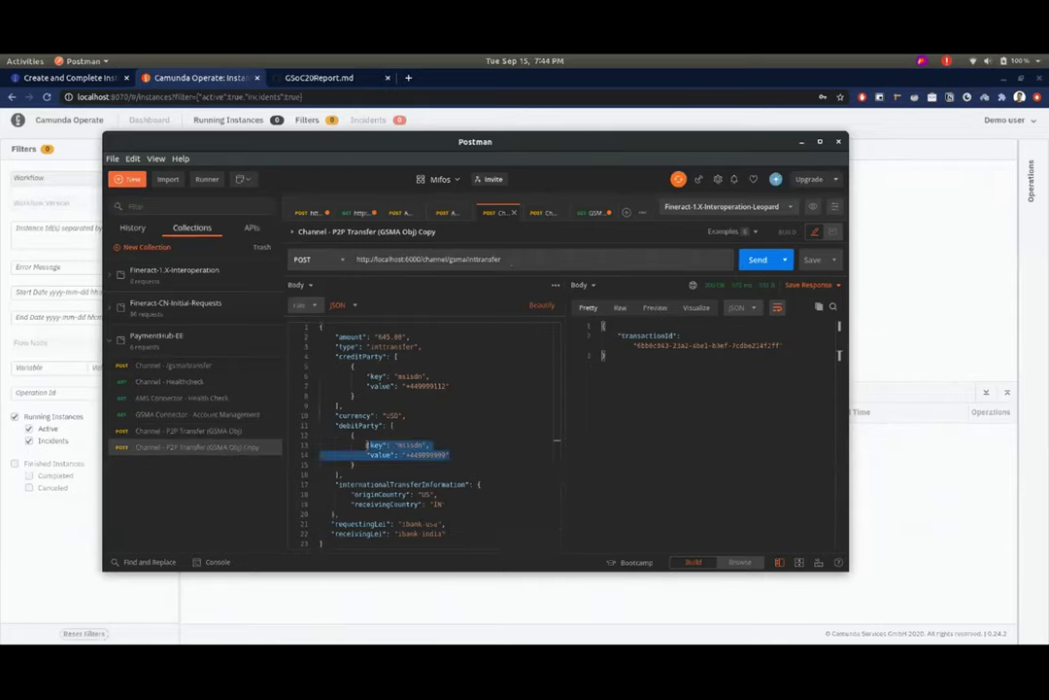
{"action": "double_click", "coordinate": [360, 355]}
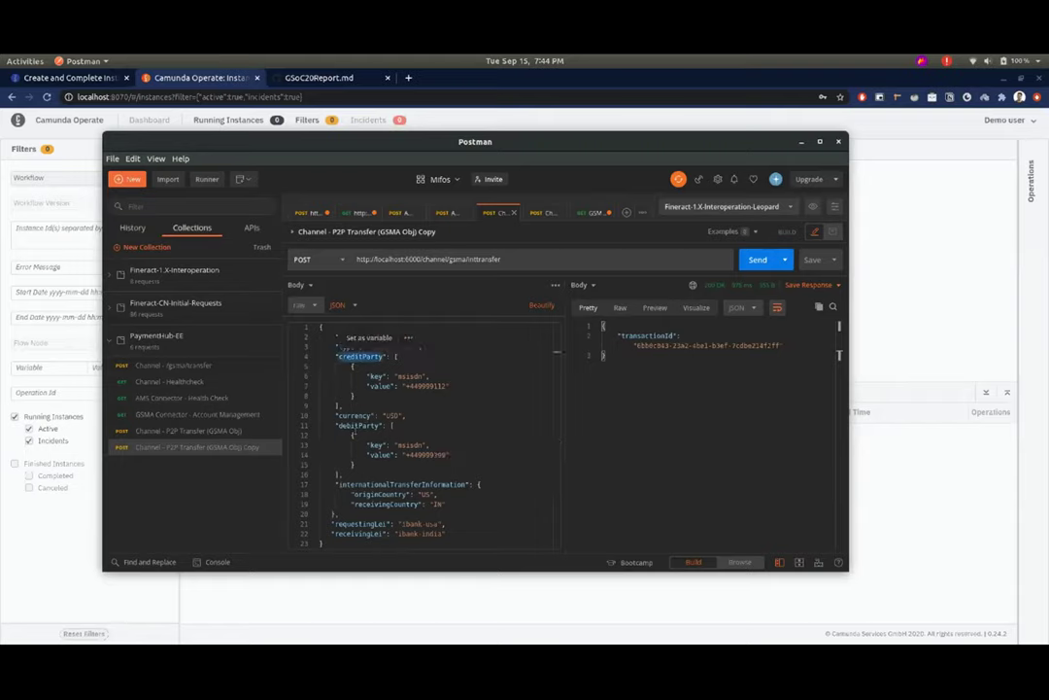
{"action": "double_click", "coordinate": [360, 424]}
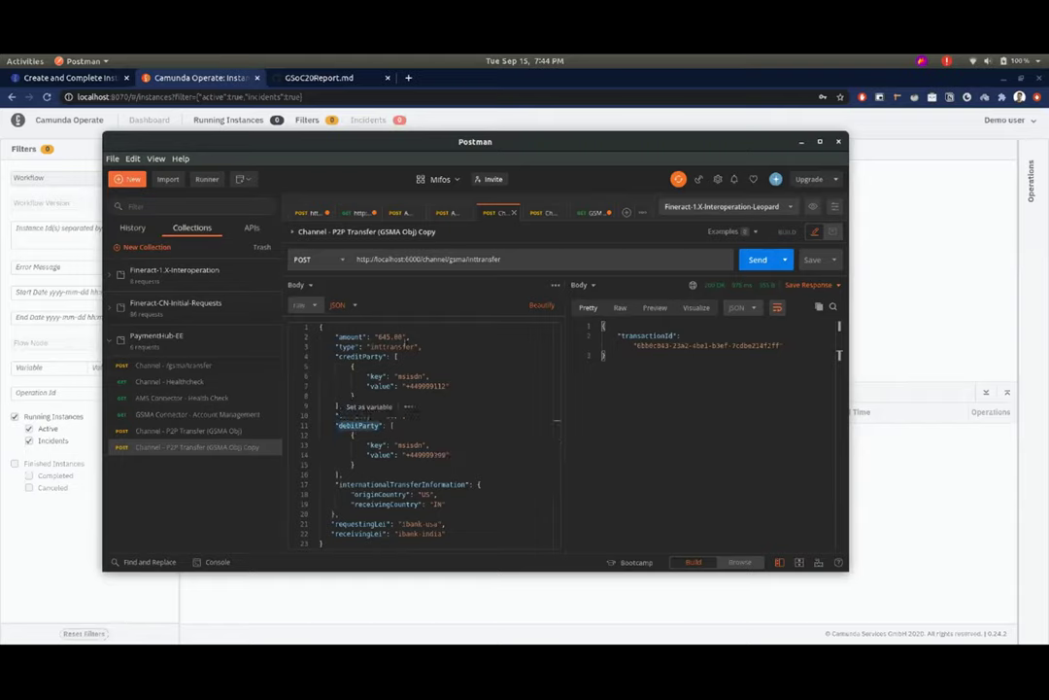
- Set the transfer amount in the request body to 99.00
{"action": "double_click", "coordinate": [384, 336]}
{"action": "type", "text": "10"}
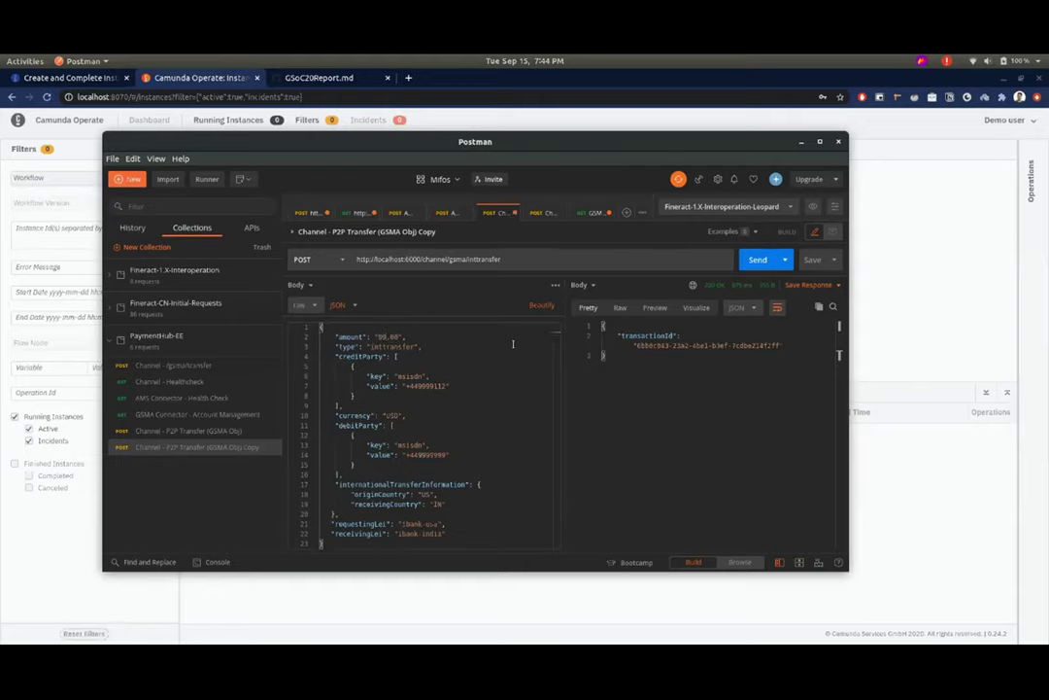
{"action": "type", "text": "99"}
- Point out the requestingLei and receivingLei fields at the end of the request body
{"action": "left_click", "coordinate": [359, 524]}
{"action": "double_click", "coordinate": [359, 533]}
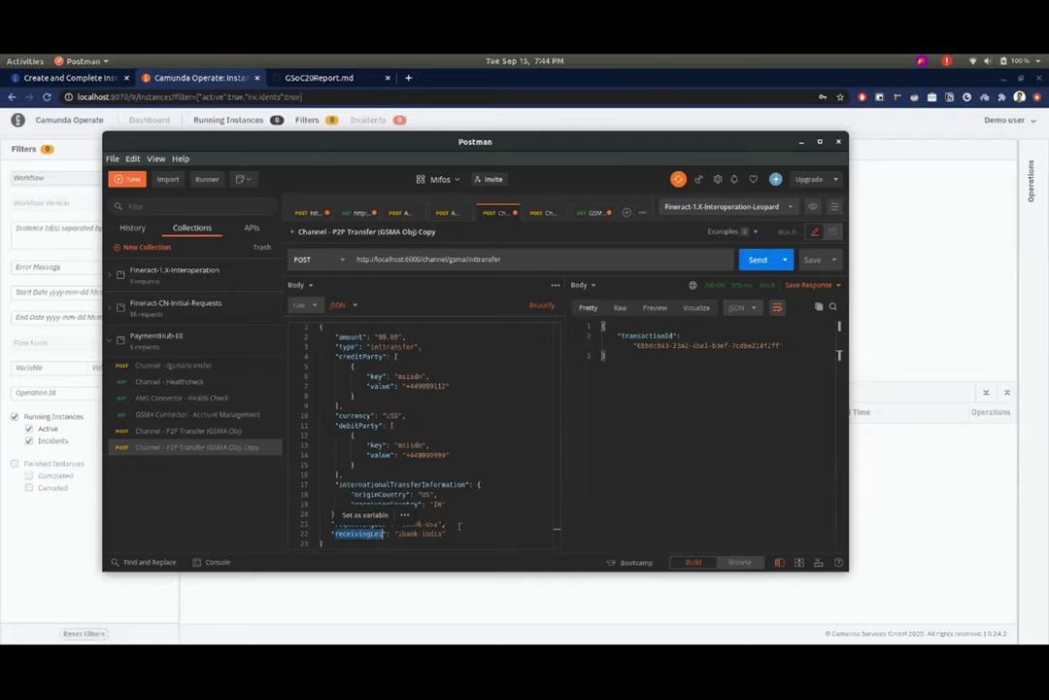
{"action": "left_click", "coordinate": [456, 532]}
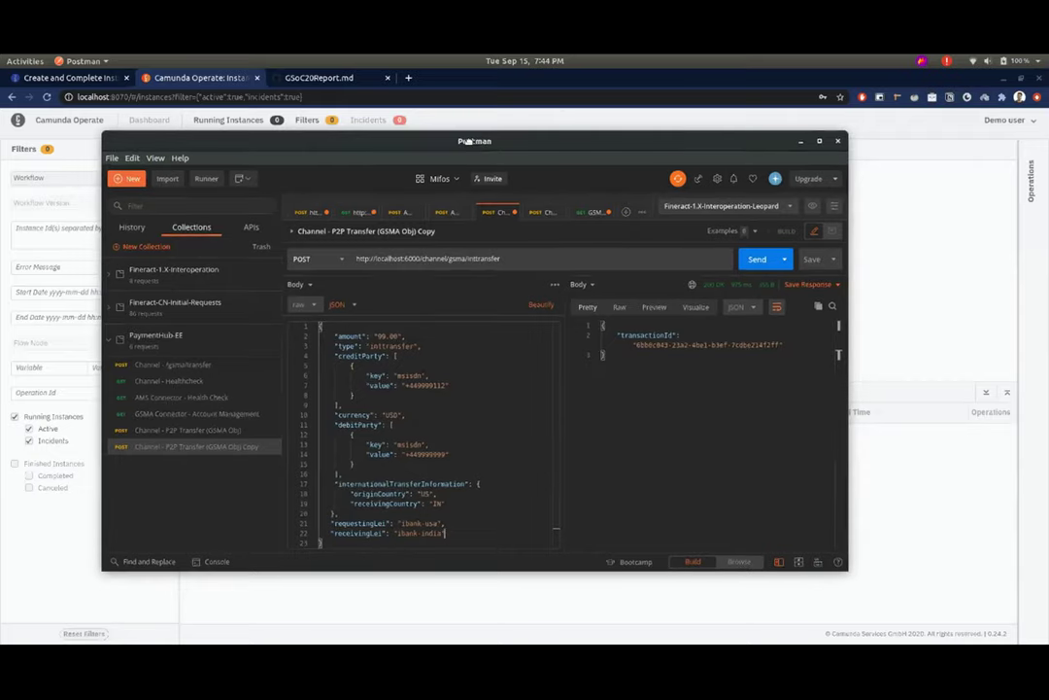
- Send the international transfer request and highlight the transactionId value in the response
{"action": "left_click_drag", "start_coordinate": [474, 143], "coordinate": [464, 139]}
{"action": "left_click", "coordinate": [748, 257]}
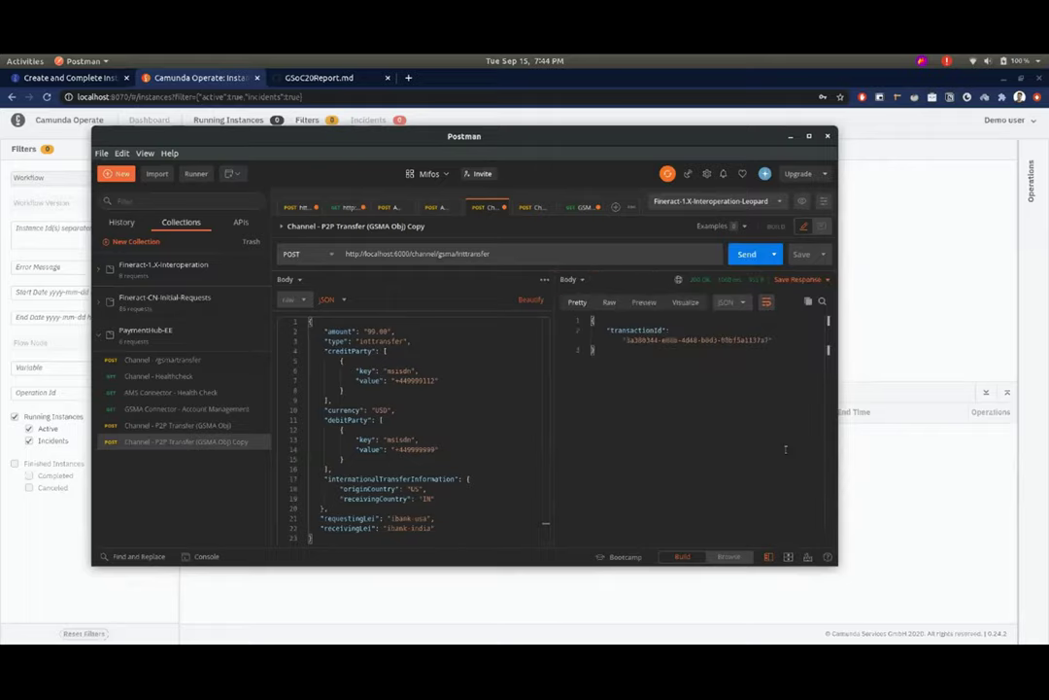
{"action": "left_click_drag", "start_coordinate": [771, 340], "coordinate": [625, 340]}
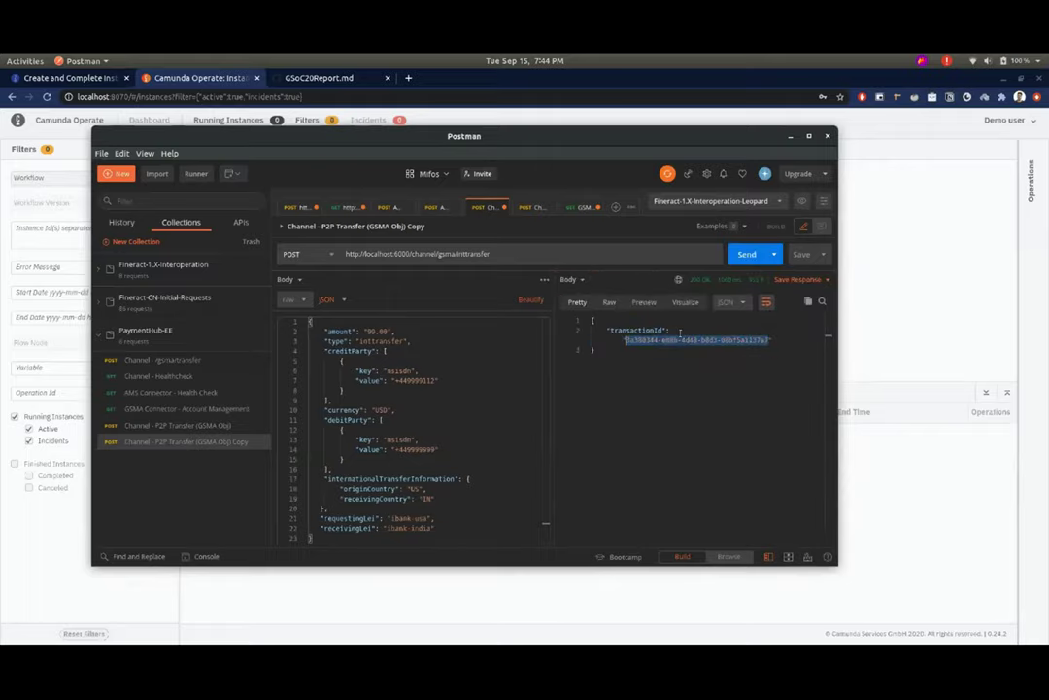
- Minimize Postman and open the running PayerProcess instance in Camunda Operate to inspect its workflow diagram
{"action": "left_click", "coordinate": [790, 136]}
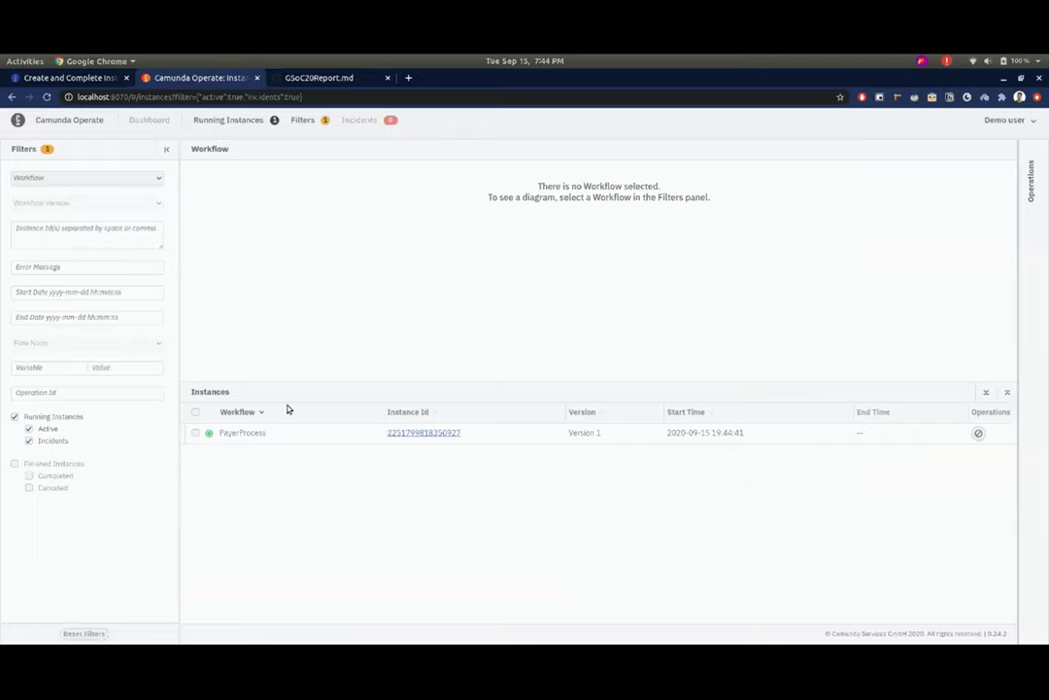
{"action": "left_click", "coordinate": [425, 434]}
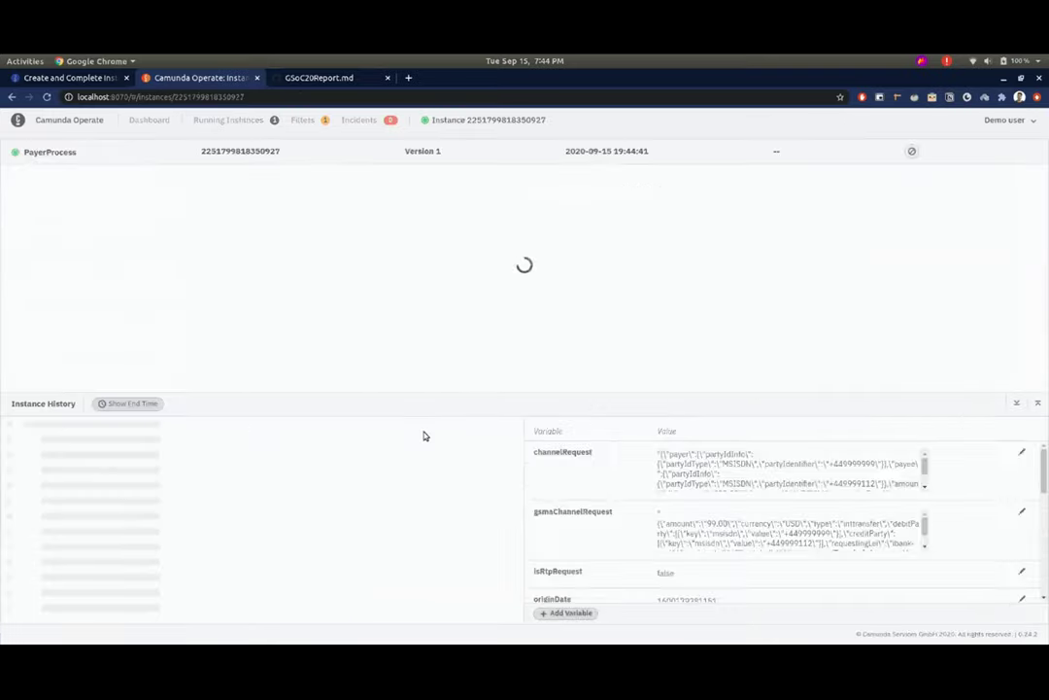
{"action": "left_click_drag", "start_coordinate": [993, 302], "coordinate": [984, 276]}
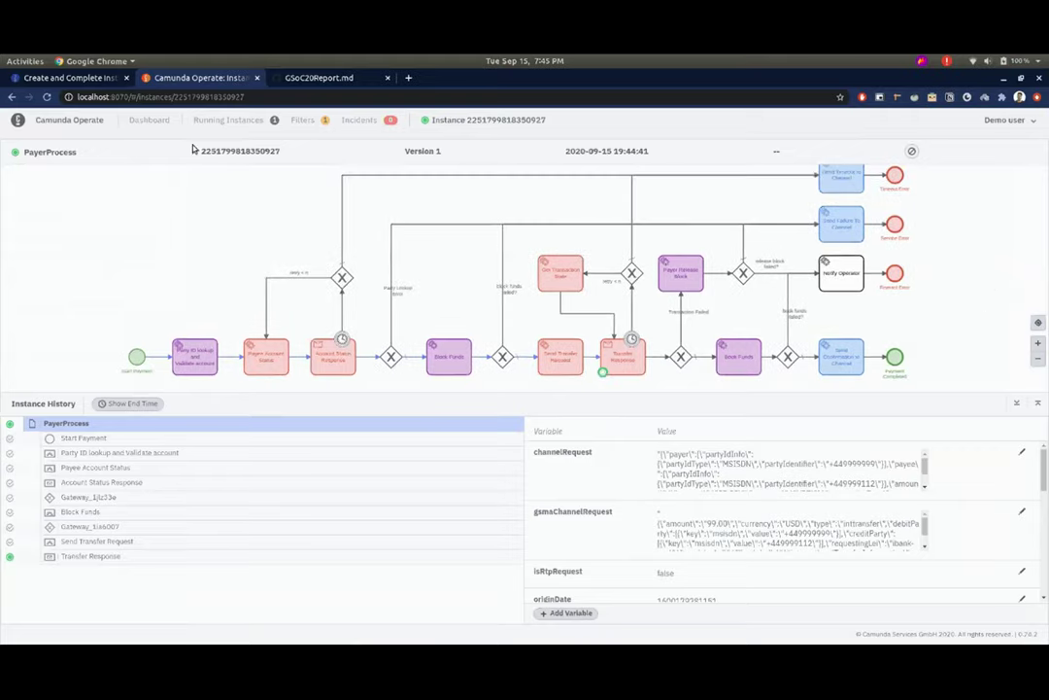
- Return to the instances list and include finished instances in the filter
{"action": "left_click", "coordinate": [228, 119]}
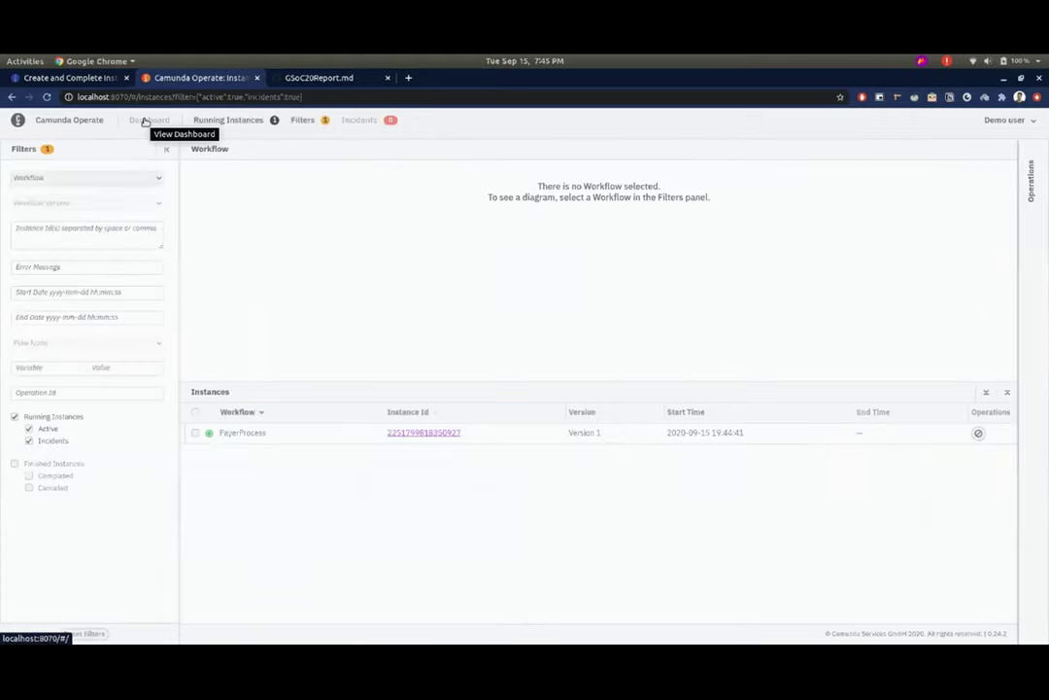
{"action": "left_click", "coordinate": [15, 463]}
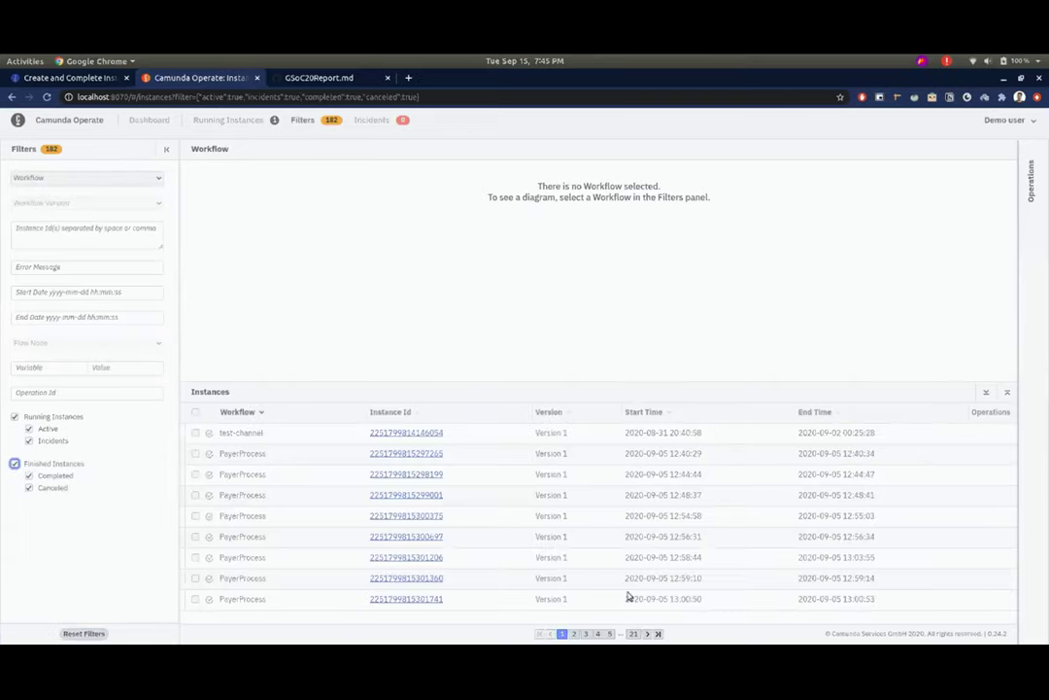
{"action": "left_click", "coordinate": [633, 633]}
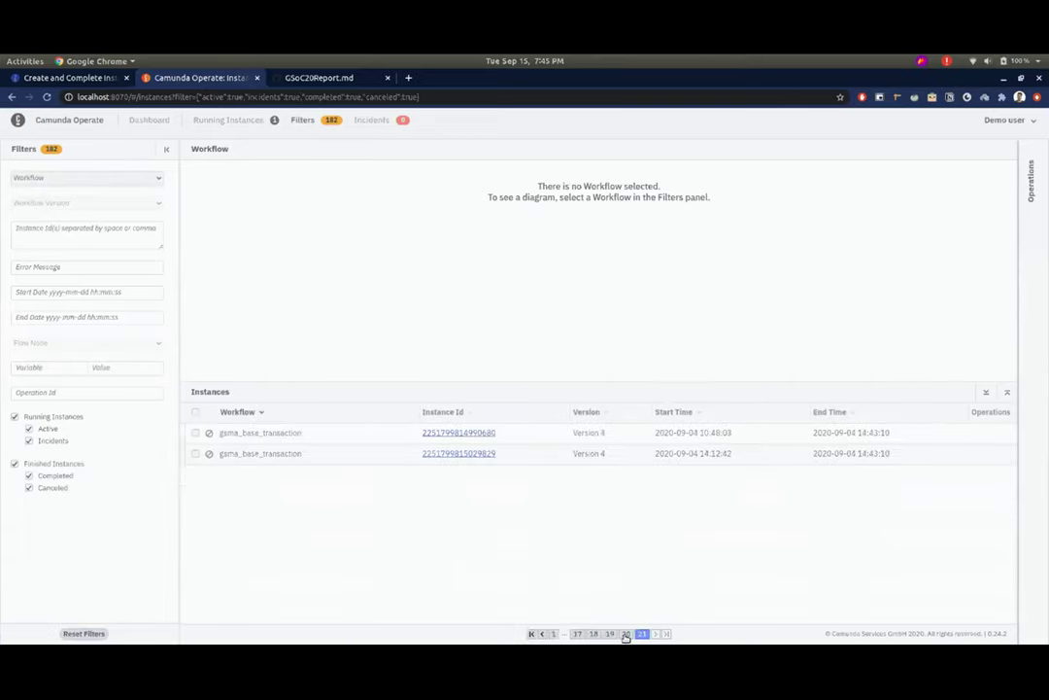
{"action": "left_click", "coordinate": [578, 633]}
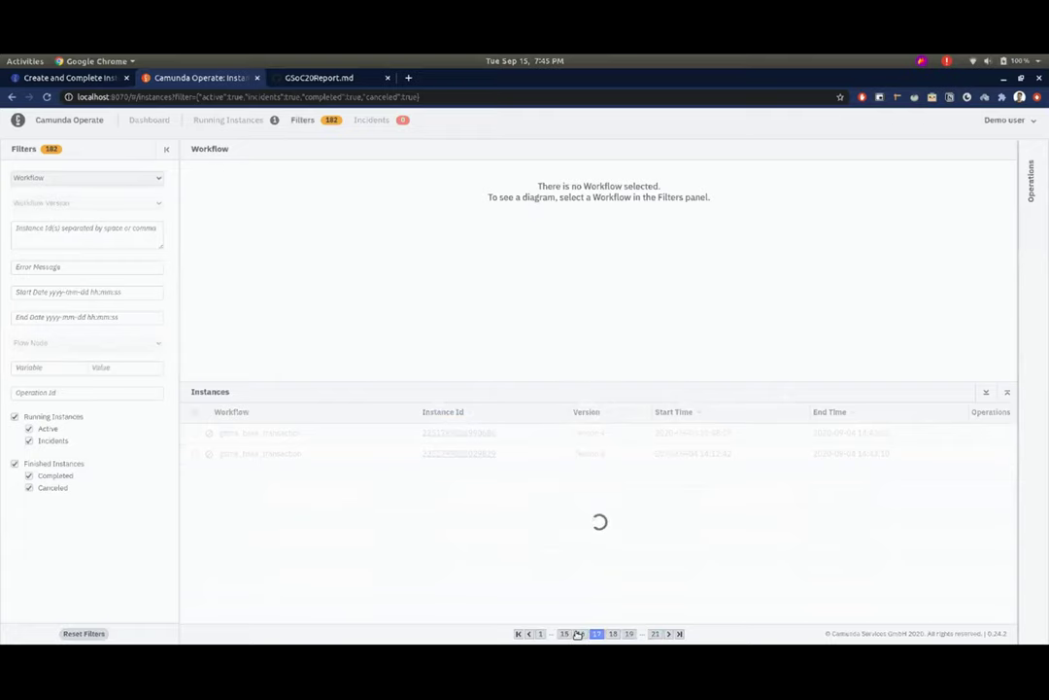
{"action": "left_click", "coordinate": [565, 633]}
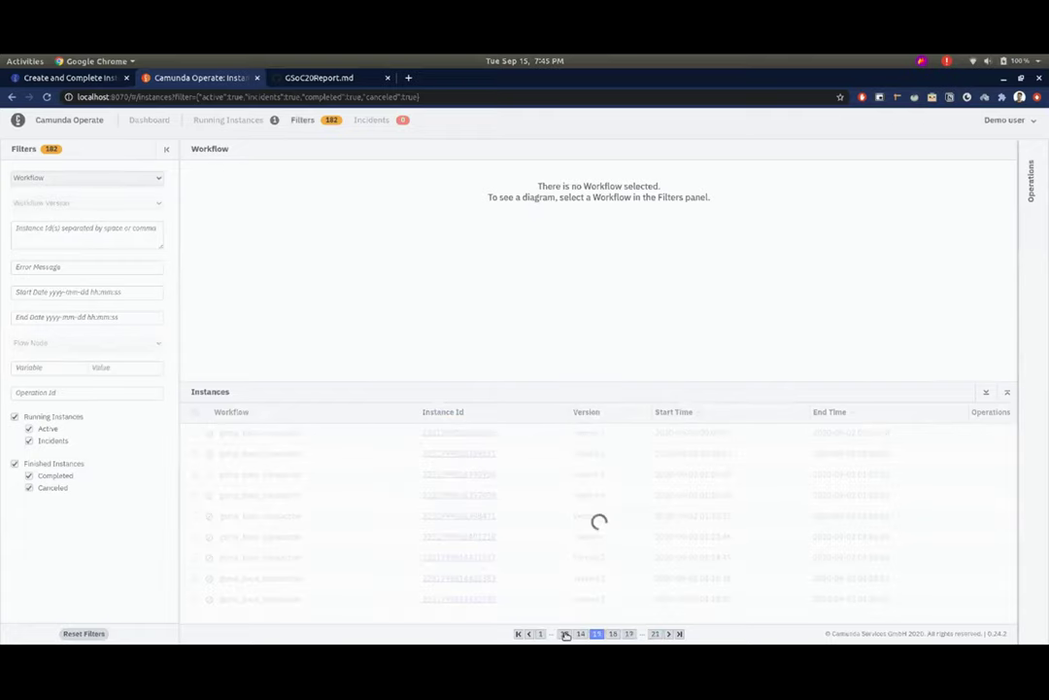
{"action": "left_click", "coordinate": [544, 633]}
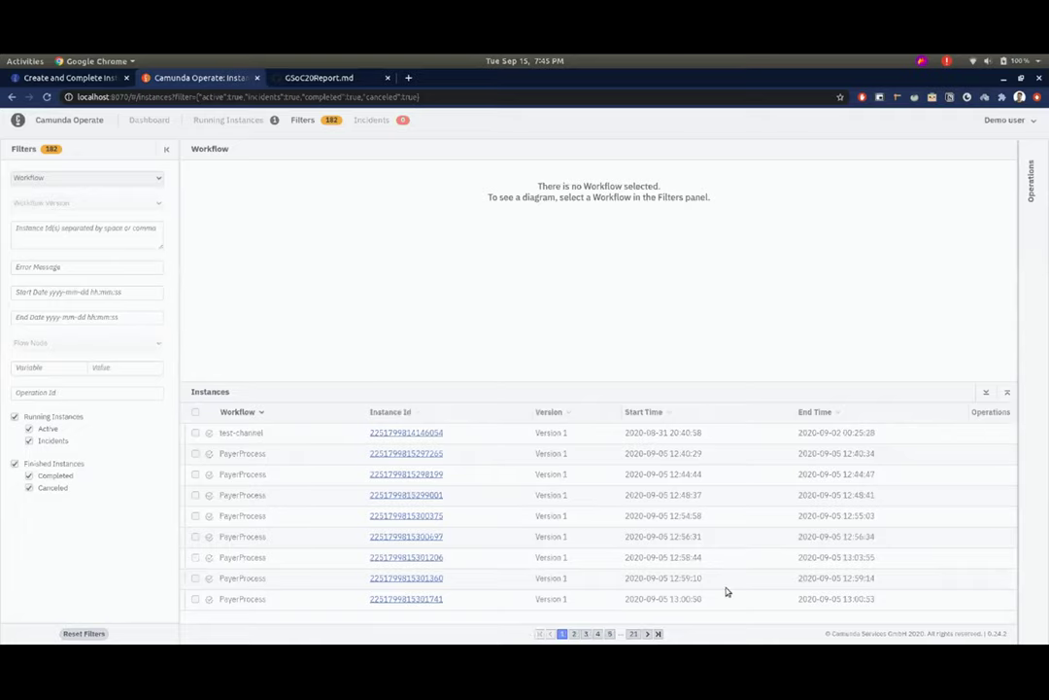
{"action": "left_click", "coordinate": [651, 634]}
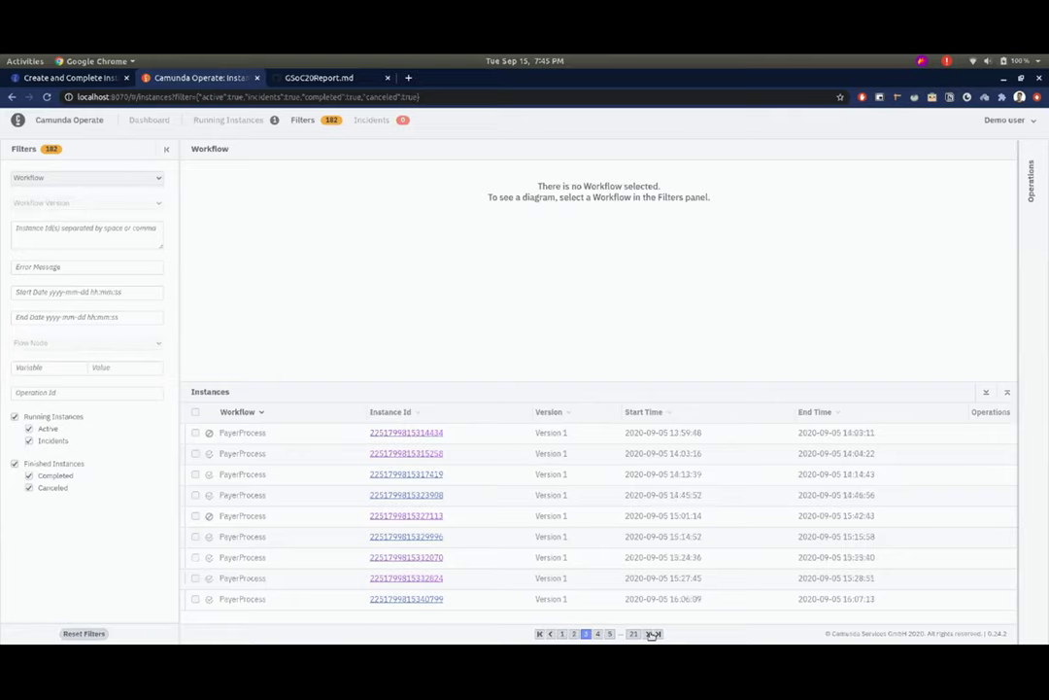
{"action": "left_click", "coordinate": [651, 634]}
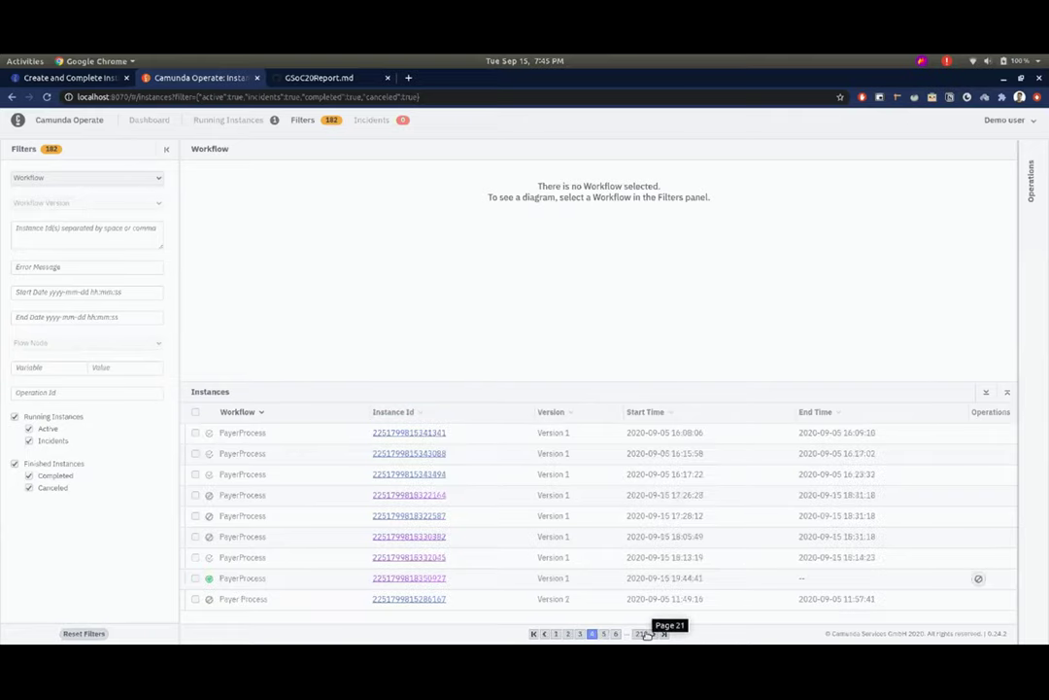
{"action": "left_click", "coordinate": [657, 634]}
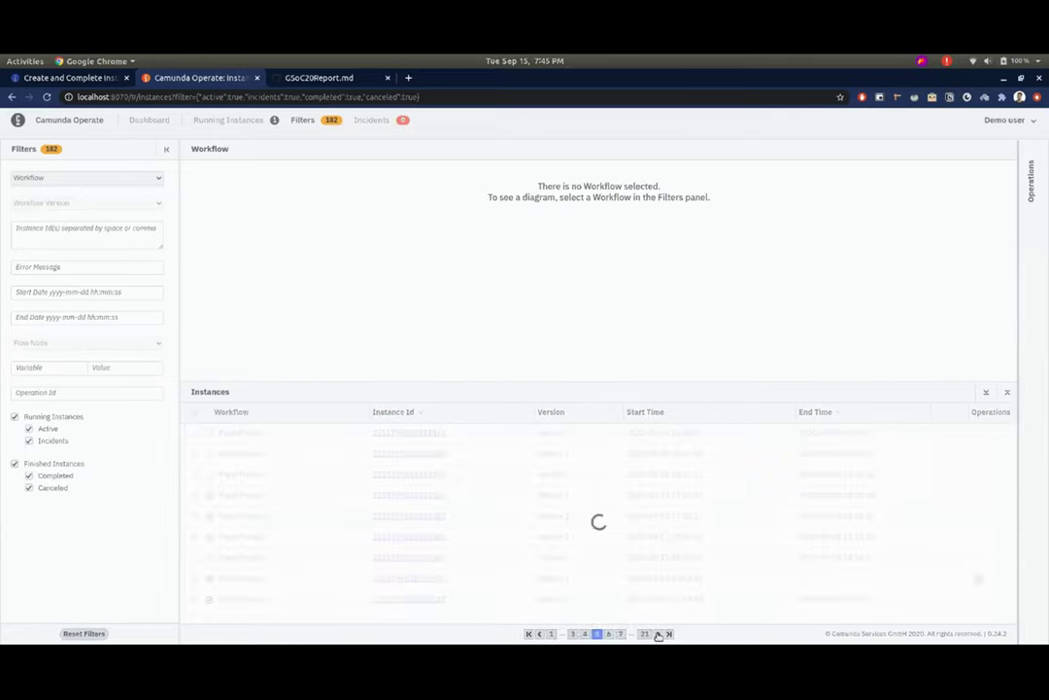
{"action": "left_click", "coordinate": [658, 633]}
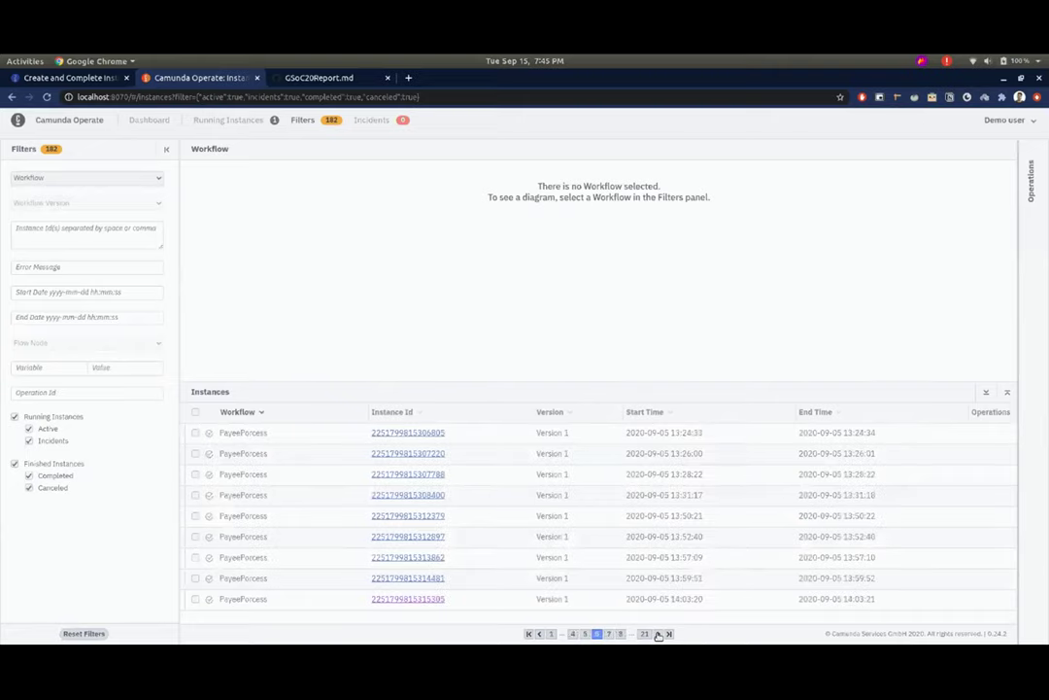
{"action": "left_click", "coordinate": [658, 634]}
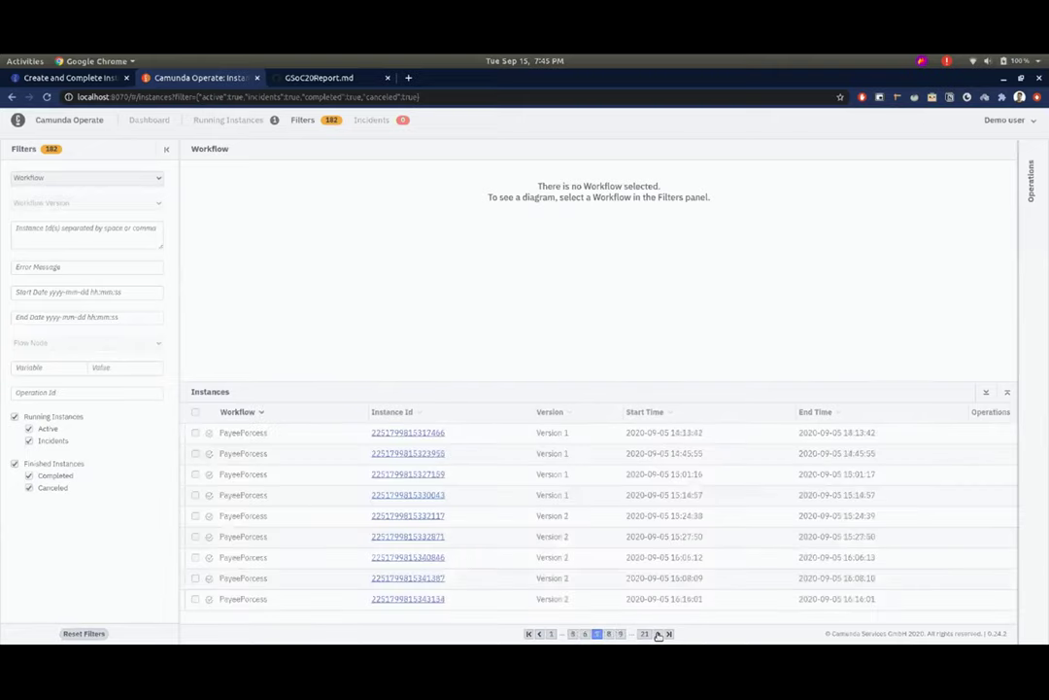
{"action": "left_click", "coordinate": [658, 634]}
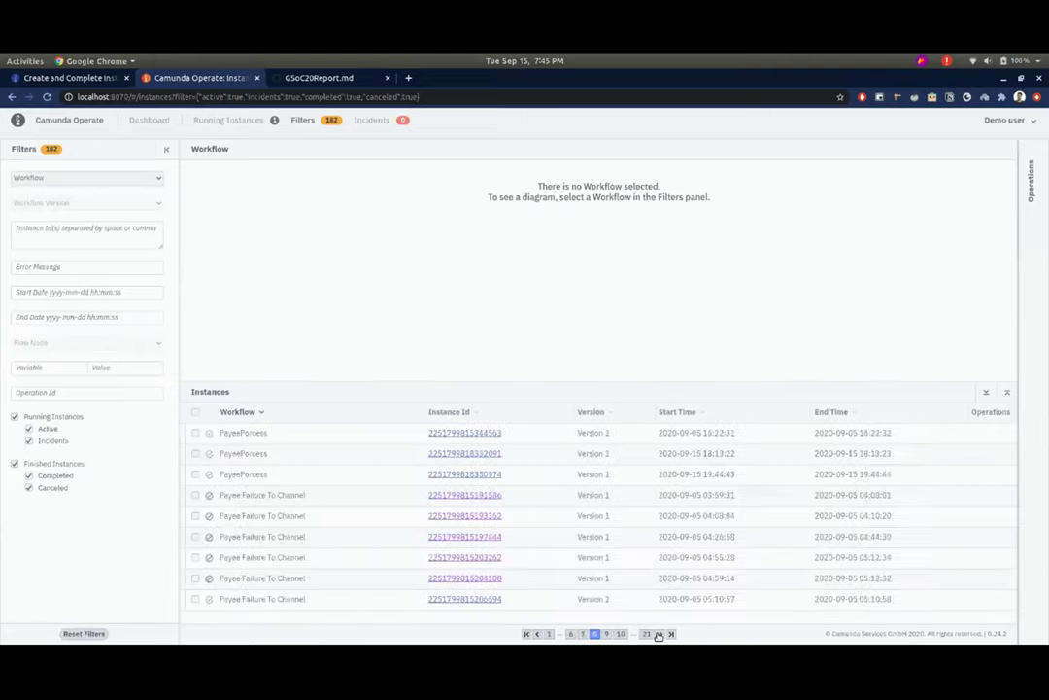
{"action": "left_click", "coordinate": [491, 475]}
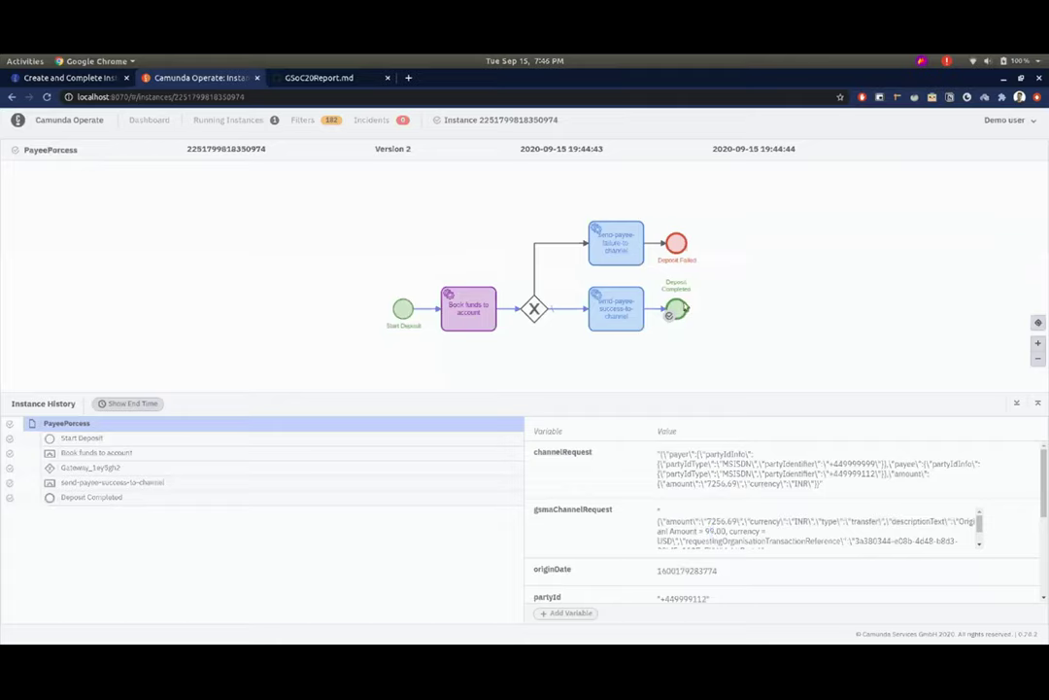
{"action": "left_click_drag", "start_coordinate": [805, 276], "coordinate": [796, 283]}
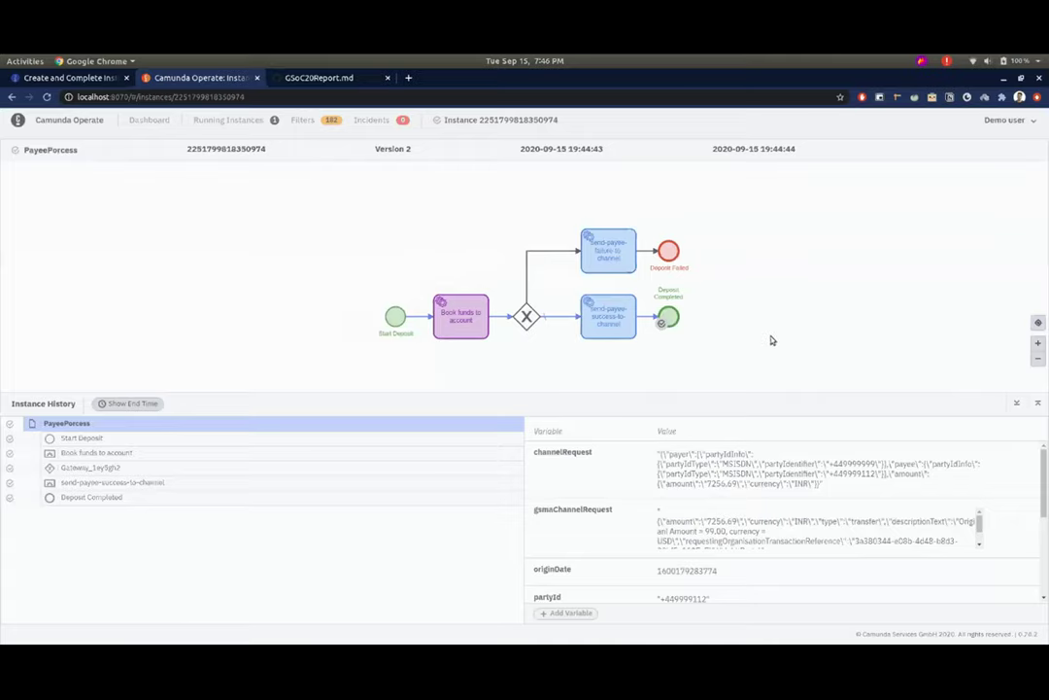
- Go back from the payee instance to the instances list and include finished instances in the filter
{"action": "left_click", "coordinate": [243, 122]}
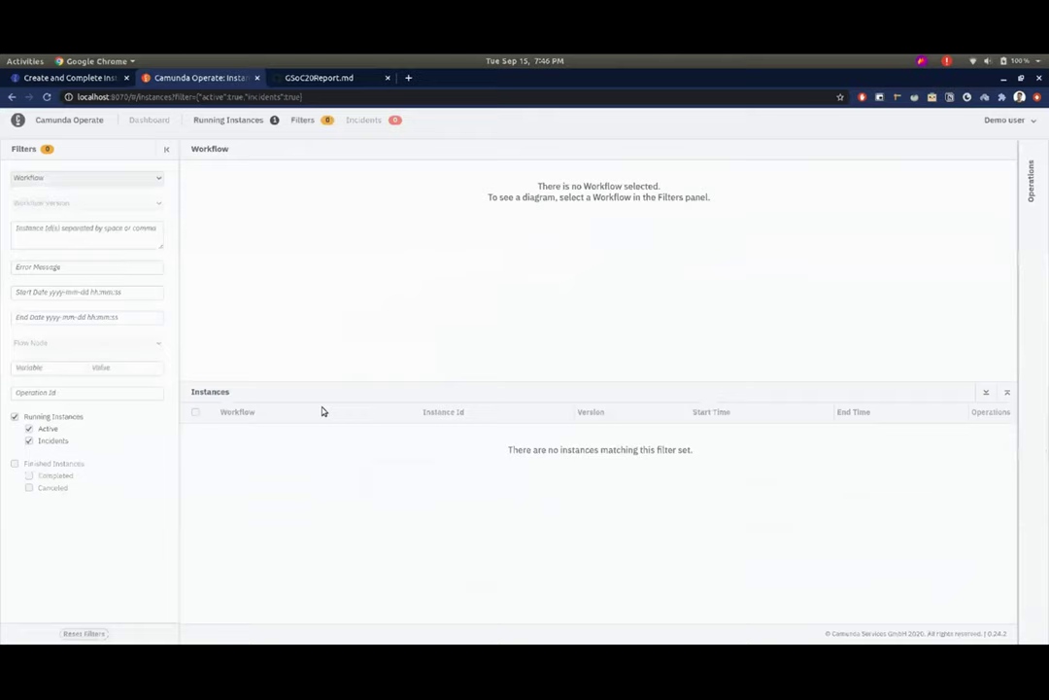
{"action": "left_click", "coordinate": [16, 464]}
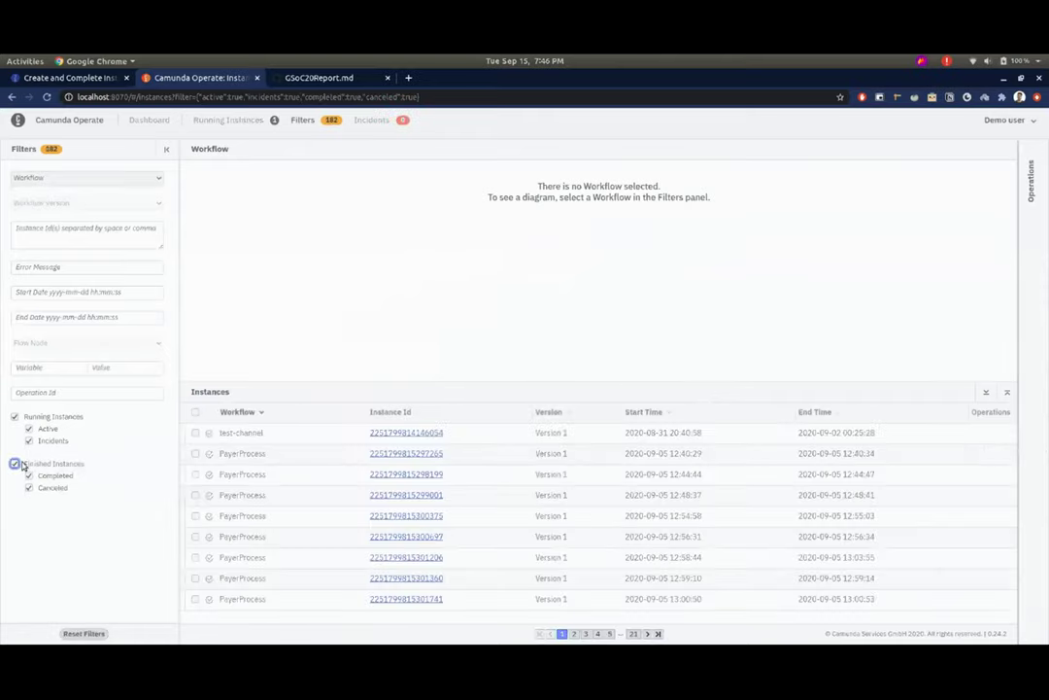
{"action": "left_click", "coordinate": [574, 634]}
{"action": "left_click", "coordinate": [648, 634]}
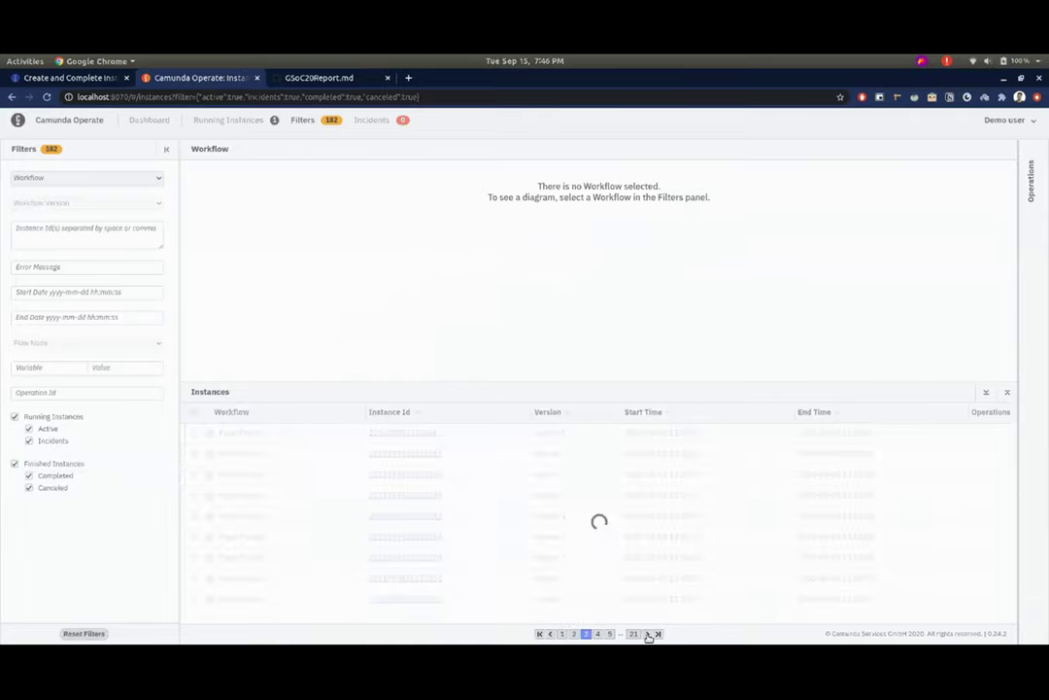
{"action": "left_click", "coordinate": [648, 634]}
{"action": "left_click", "coordinate": [648, 633]}
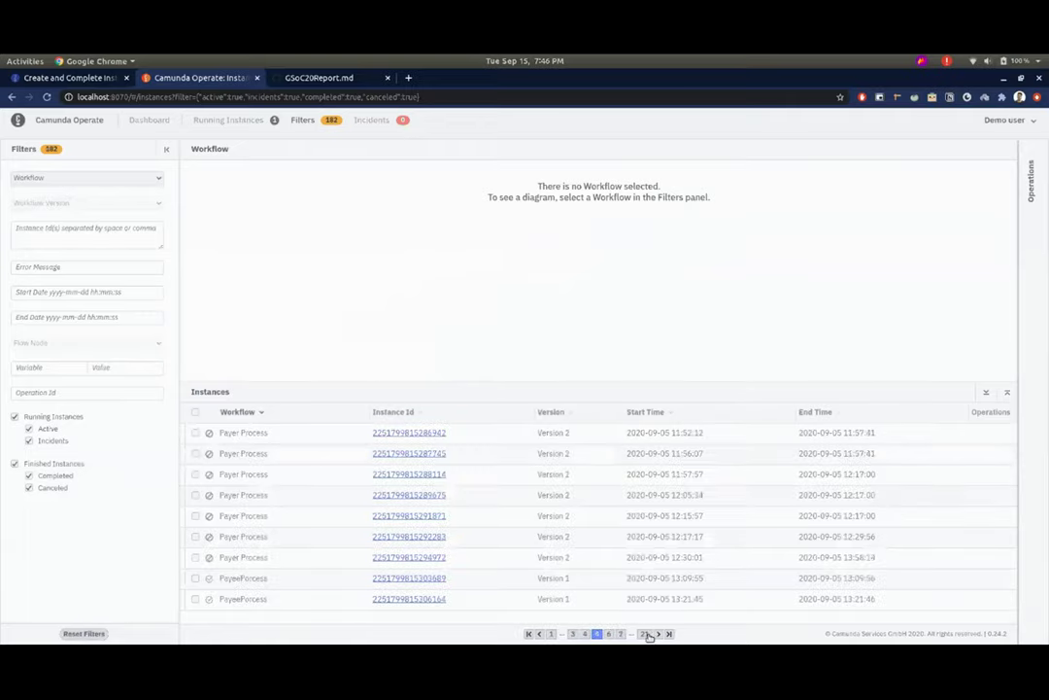
{"action": "left_click", "coordinate": [646, 634]}
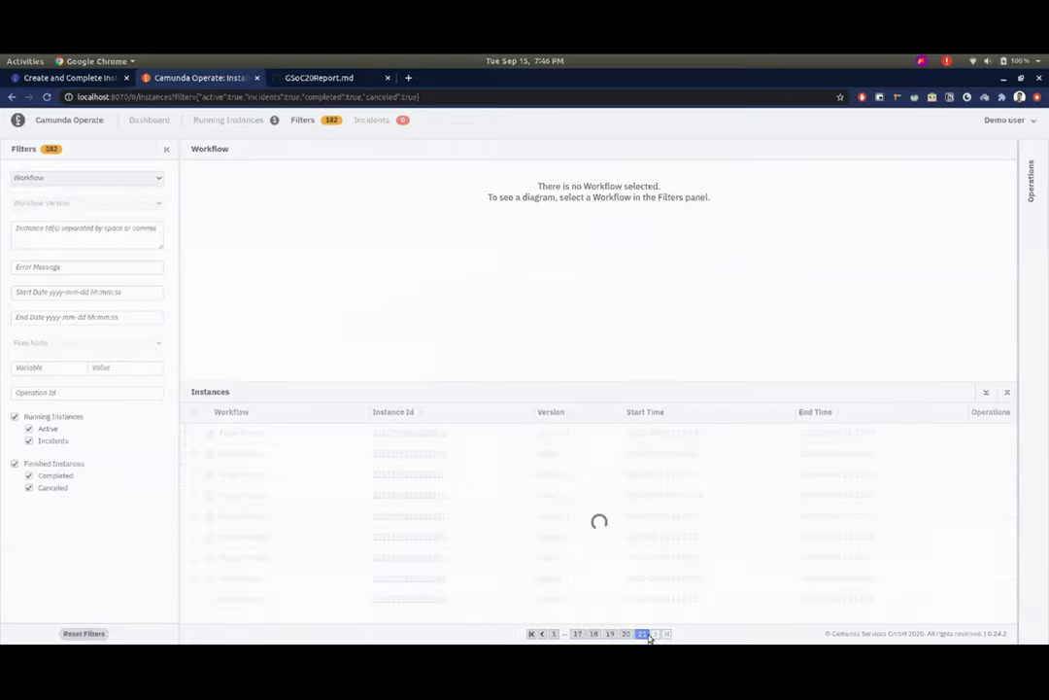
{"action": "left_click", "coordinate": [543, 633]}
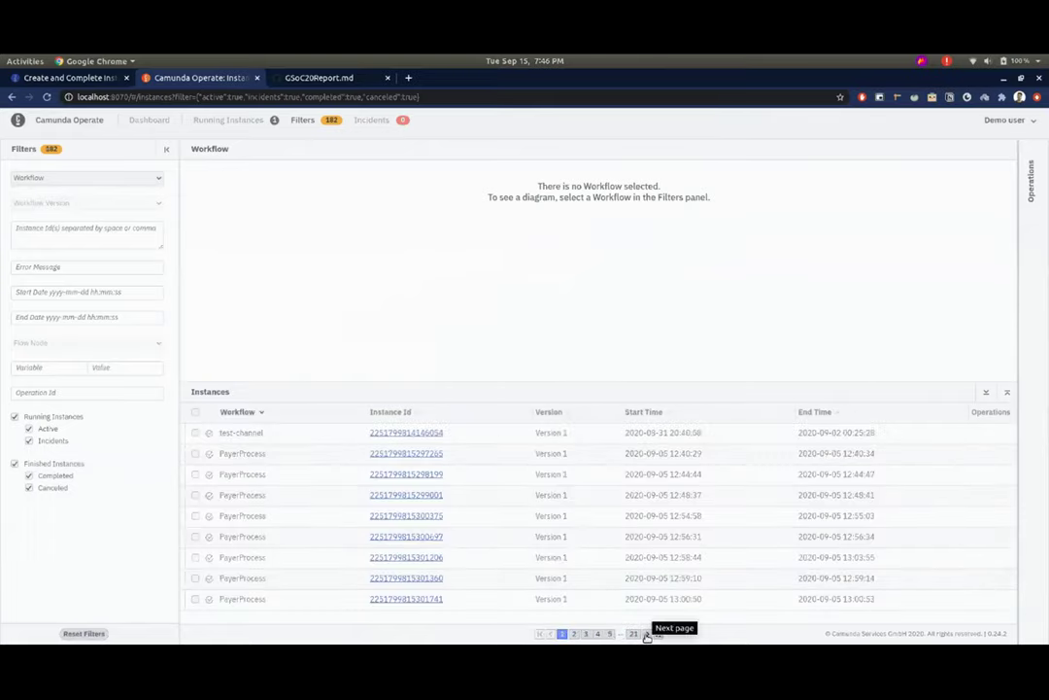
{"action": "left_click", "coordinate": [647, 633]}
{"action": "left_click", "coordinate": [648, 633]}
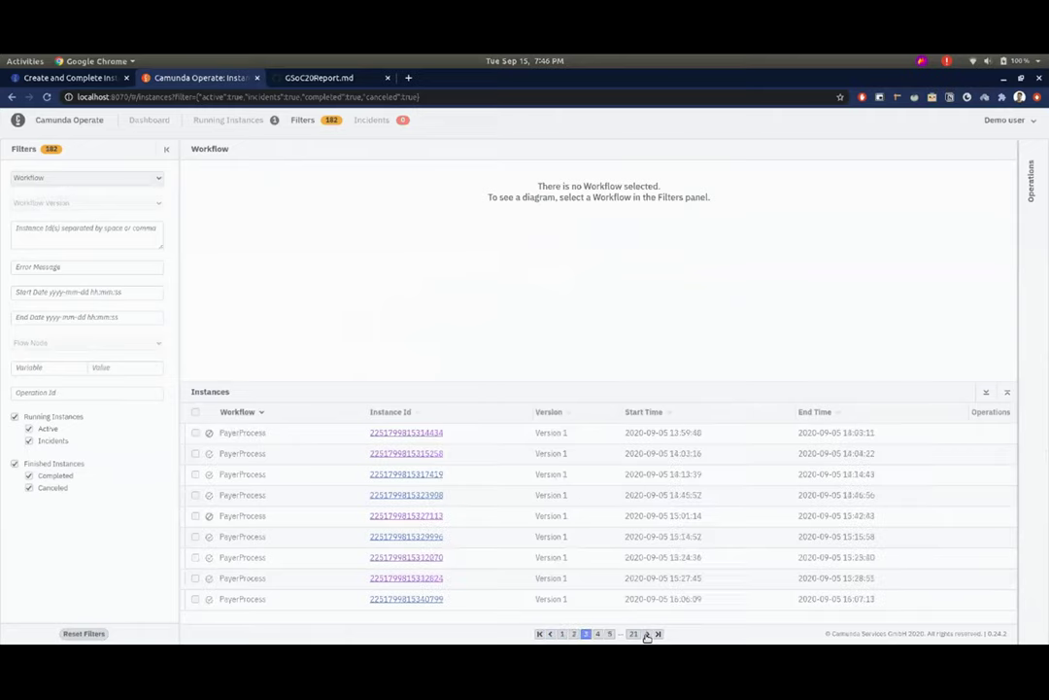
{"action": "left_click", "coordinate": [647, 634]}
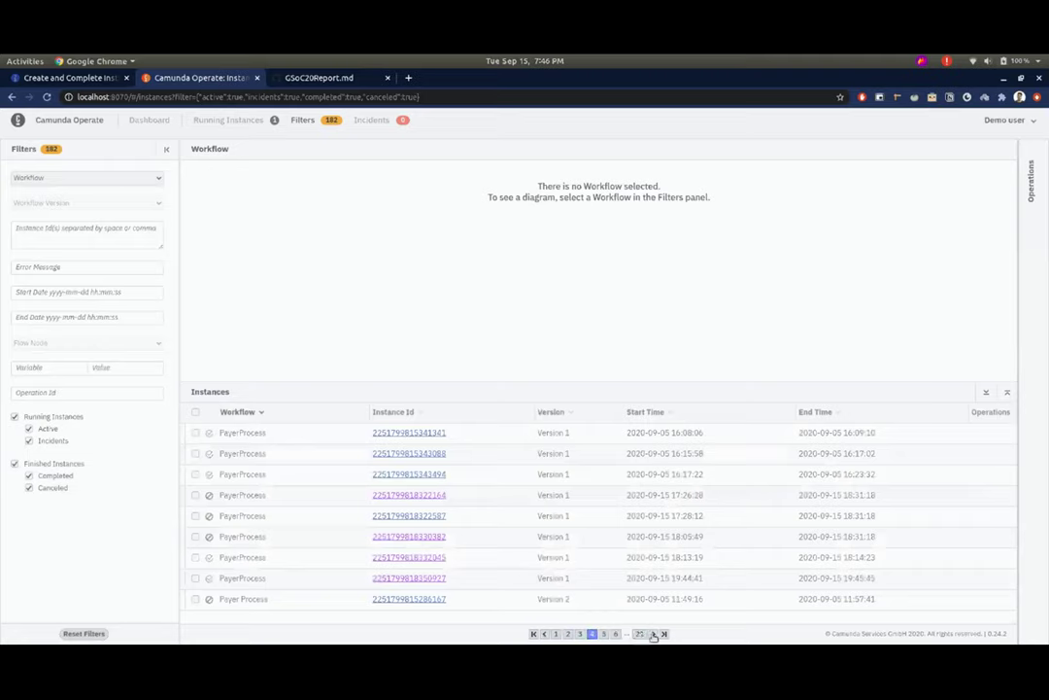
{"action": "left_click", "coordinate": [653, 634]}
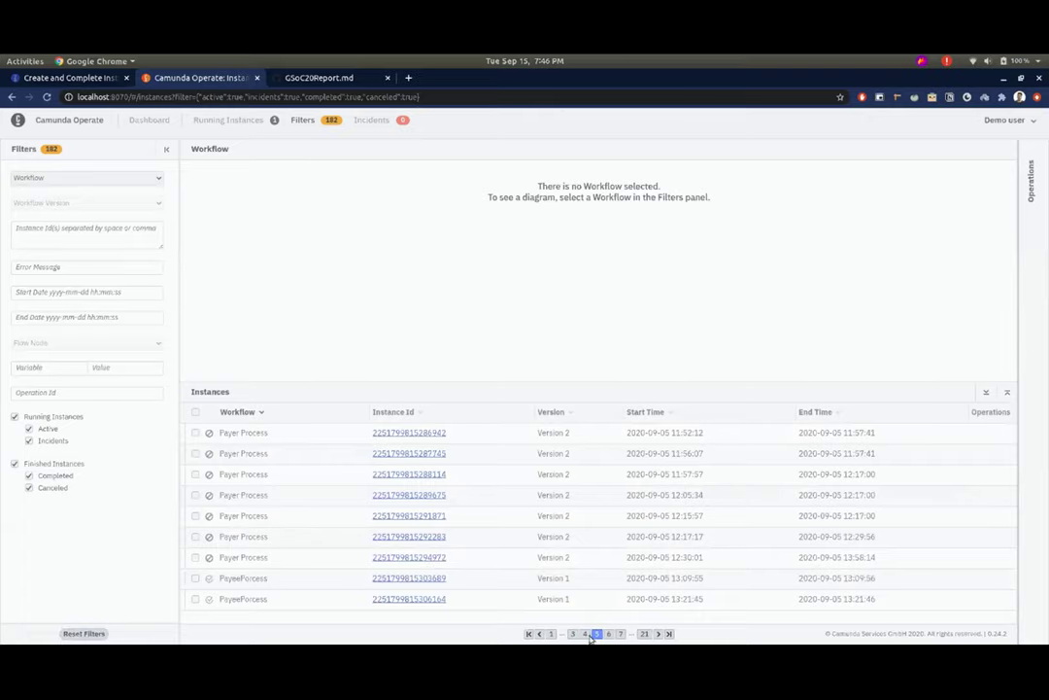
{"action": "left_click", "coordinate": [539, 633]}
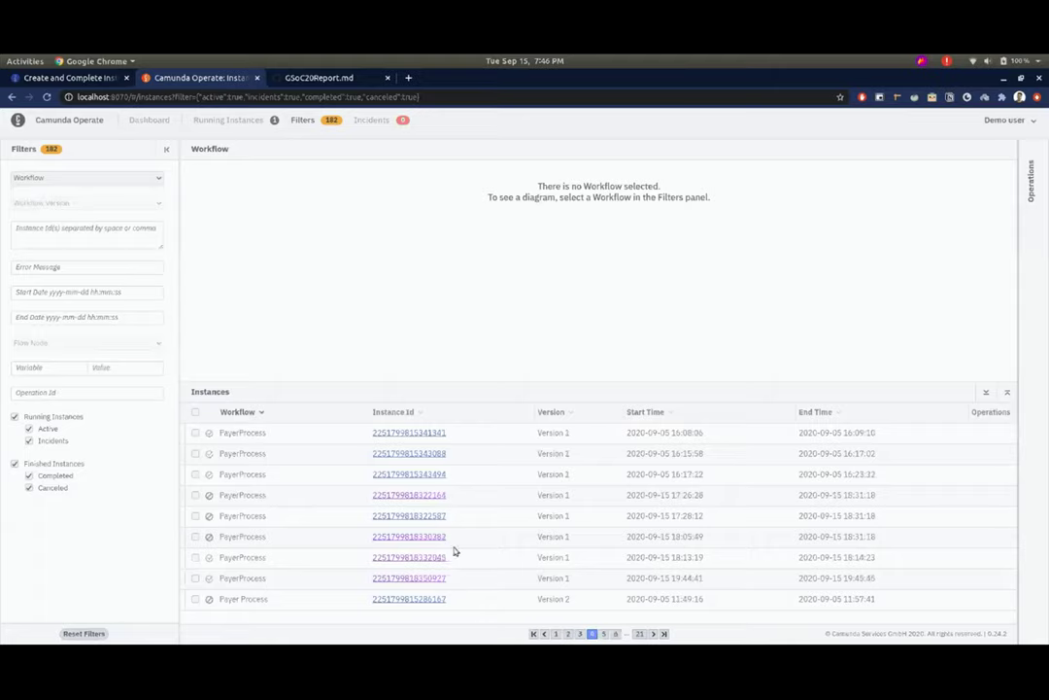
{"action": "left_click", "coordinate": [435, 579]}
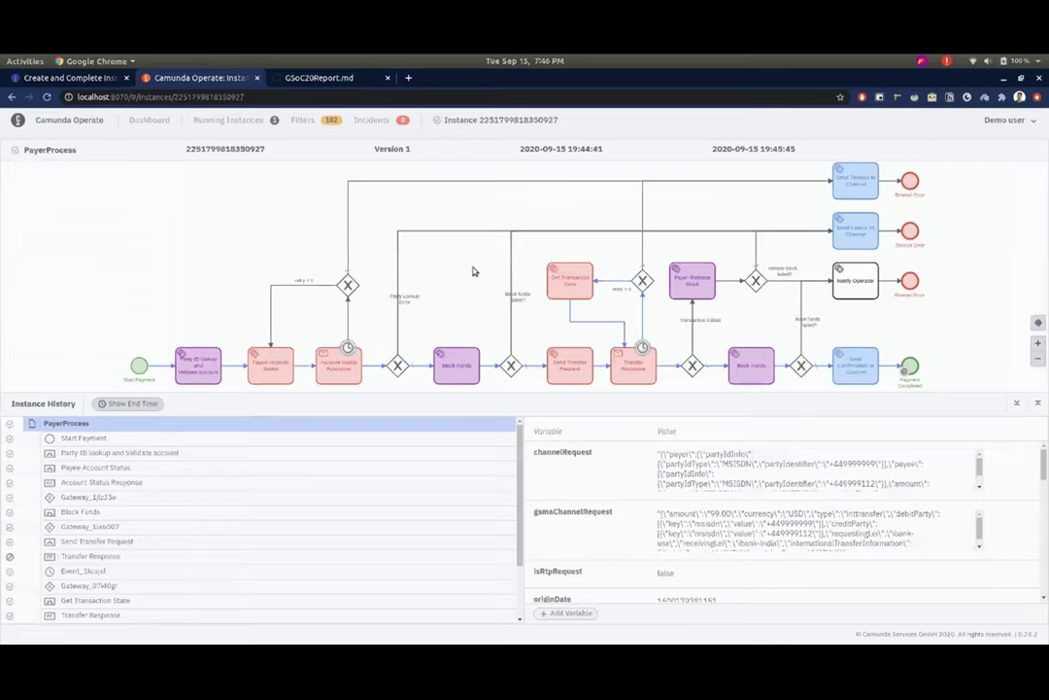
{"action": "left_click_drag", "start_coordinate": [465, 282], "coordinate": [458, 274]}
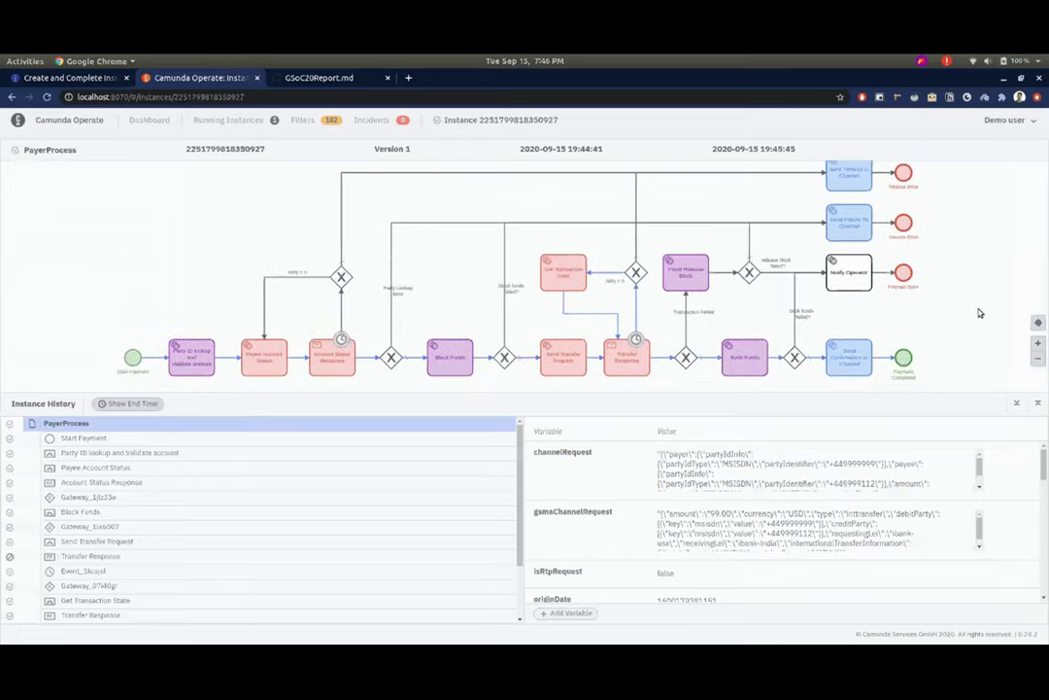